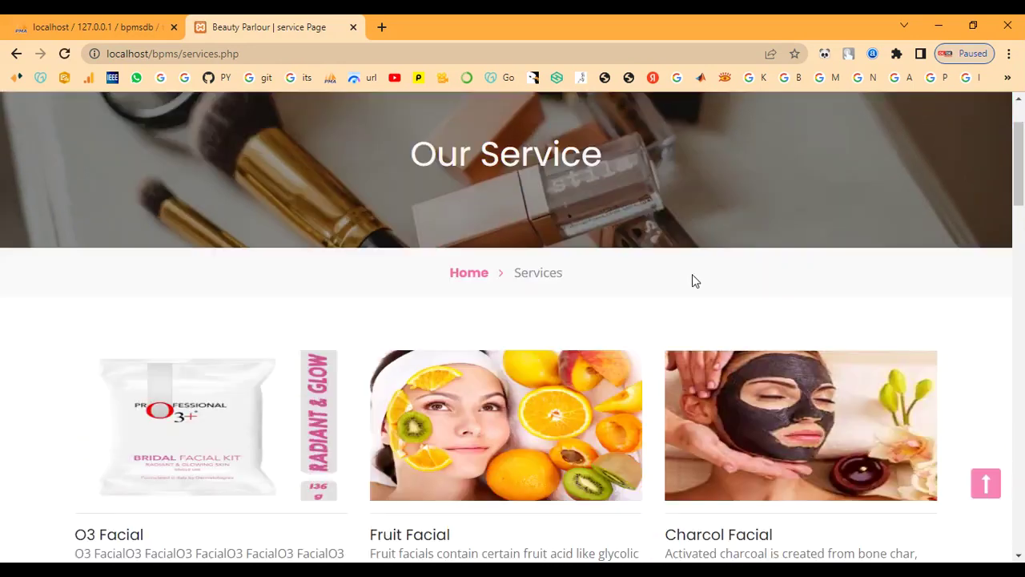
- Scroll through the public Services listing and back up
{"action": "scroll", "coordinate": [692, 273], "scroll_direction": "down", "scroll_amount": 3}
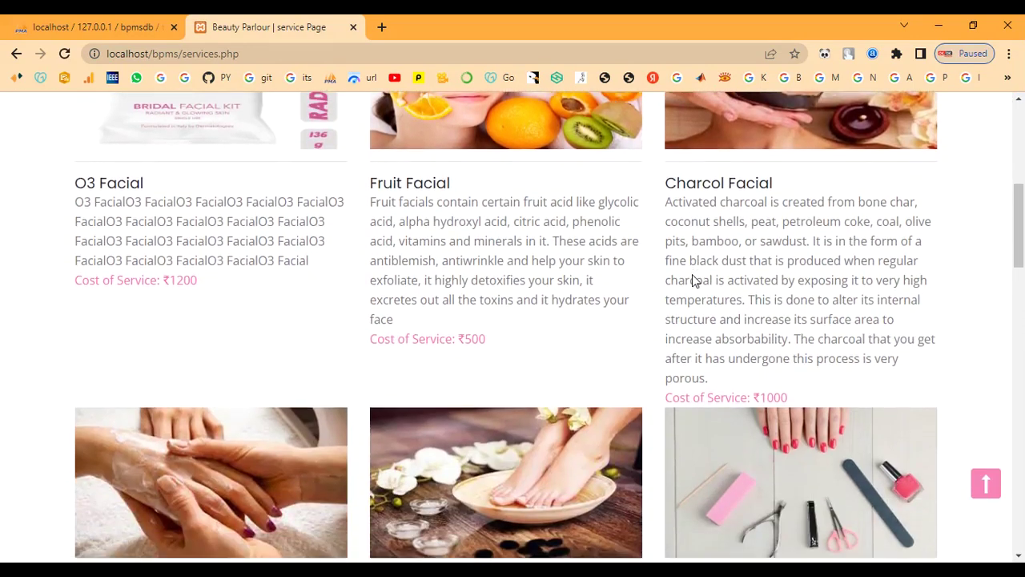
{"action": "scroll", "coordinate": [692, 274], "scroll_direction": "down", "scroll_amount": 2}
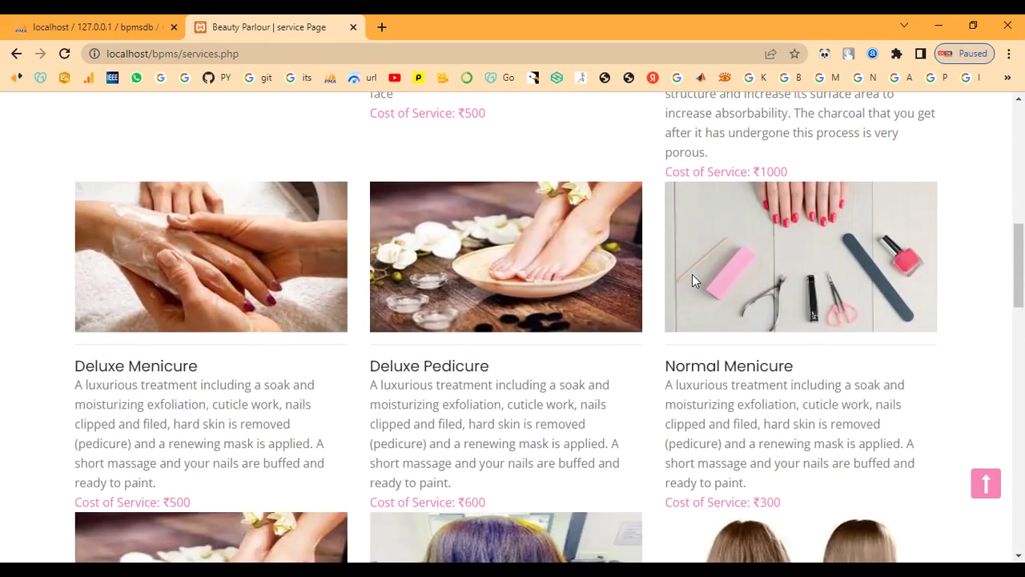
{"action": "scroll", "coordinate": [692, 274], "scroll_direction": "down", "scroll_amount": 2}
{"action": "scroll", "coordinate": [693, 279], "scroll_direction": "down", "scroll_amount": 5}
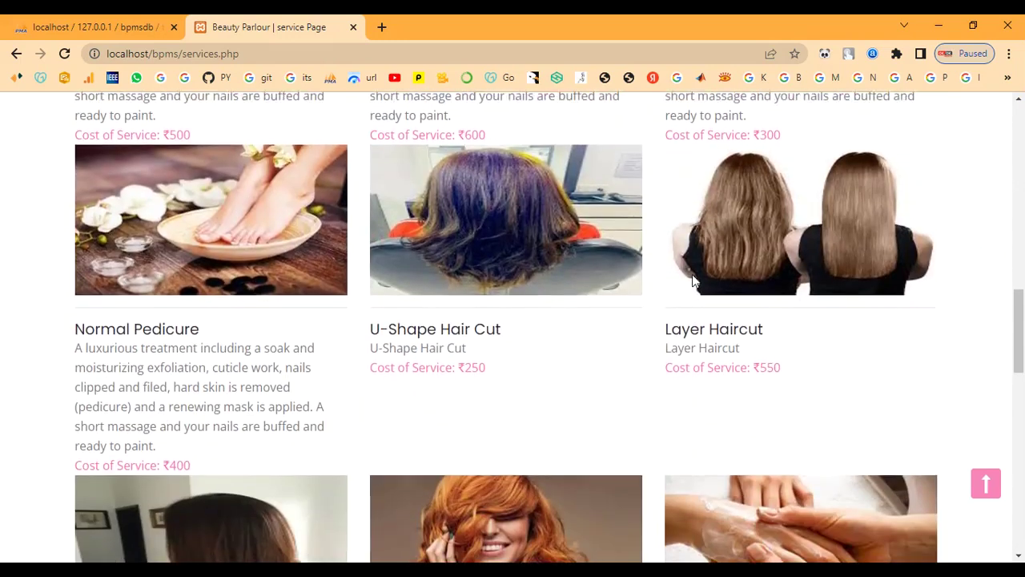
{"action": "scroll", "coordinate": [692, 279], "scroll_direction": "down", "scroll_amount": 7}
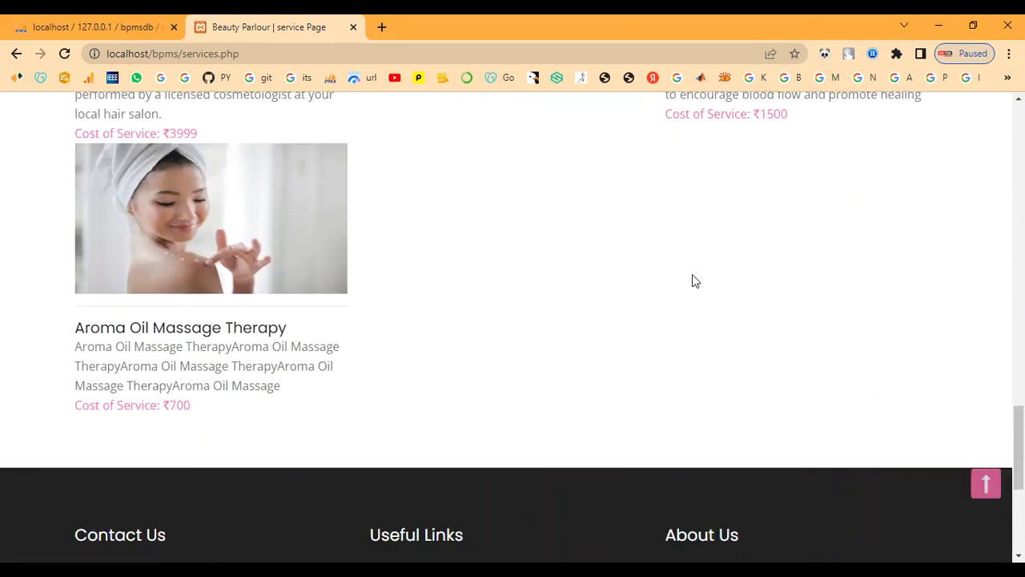
{"action": "scroll", "coordinate": [694, 280], "scroll_direction": "up", "scroll_amount": 1}
{"action": "scroll", "coordinate": [693, 280], "scroll_direction": "up", "scroll_amount": 10}
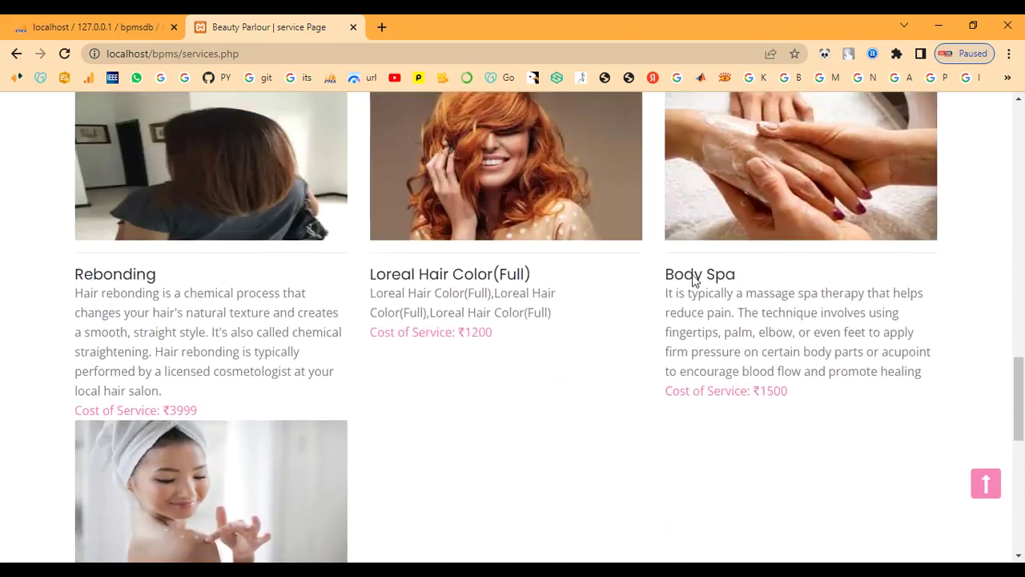
{"action": "scroll", "coordinate": [693, 279], "scroll_direction": "up", "scroll_amount": 9}
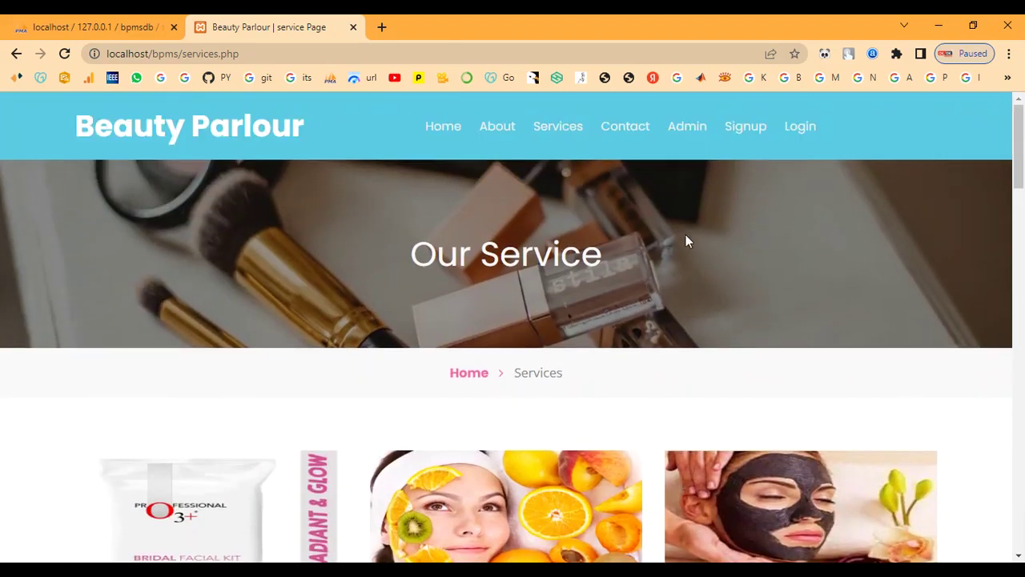
- Browse the Contact Us page, then go to the admin sign-in page
{"action": "left_click", "coordinate": [621, 126]}
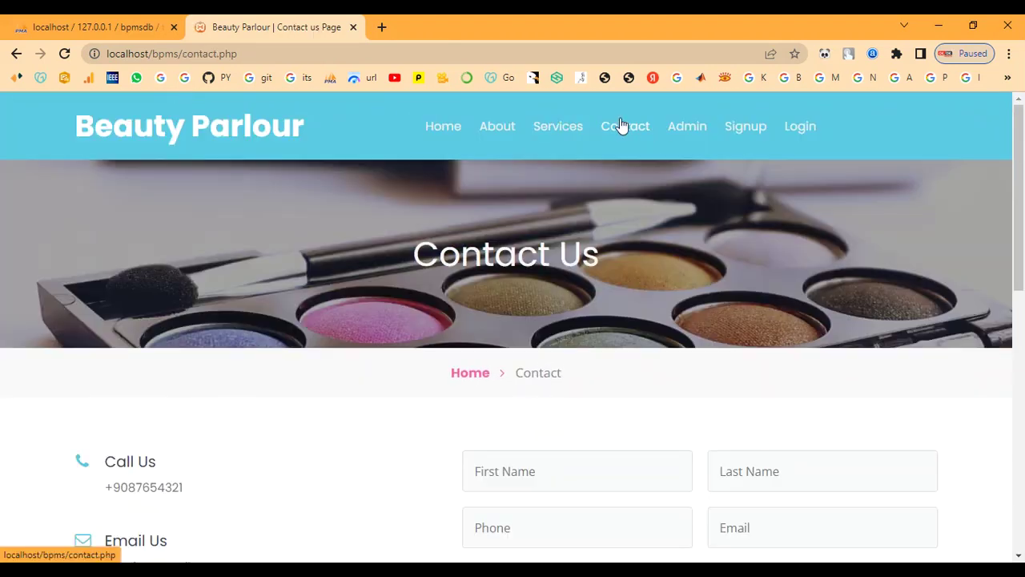
{"action": "scroll", "coordinate": [640, 312], "scroll_direction": "down", "scroll_amount": 1}
{"action": "scroll", "coordinate": [639, 312], "scroll_direction": "down", "scroll_amount": 3}
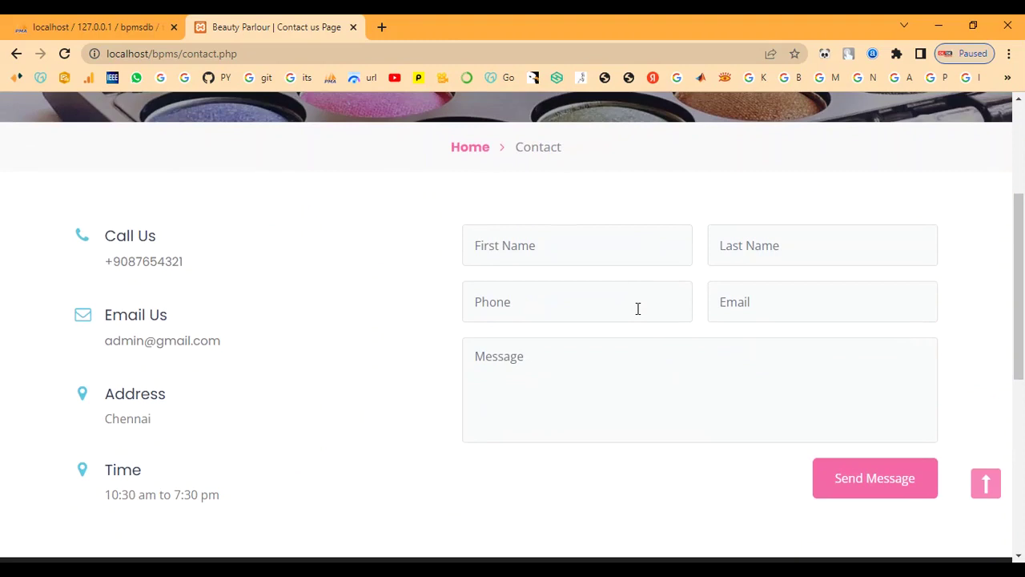
{"action": "scroll", "coordinate": [638, 309], "scroll_direction": "down", "scroll_amount": 6}
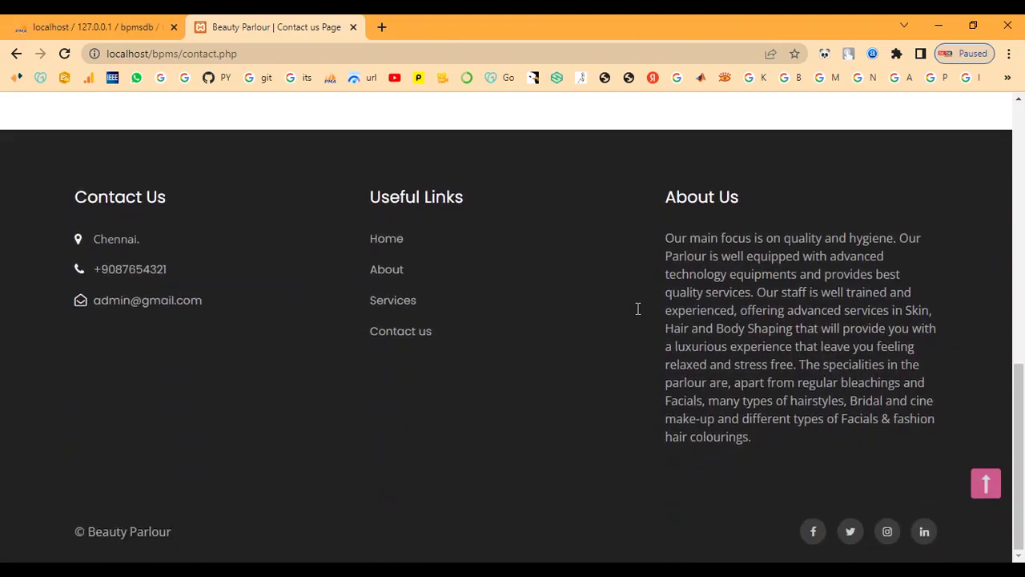
{"action": "scroll", "coordinate": [638, 308], "scroll_direction": "up", "scroll_amount": 10}
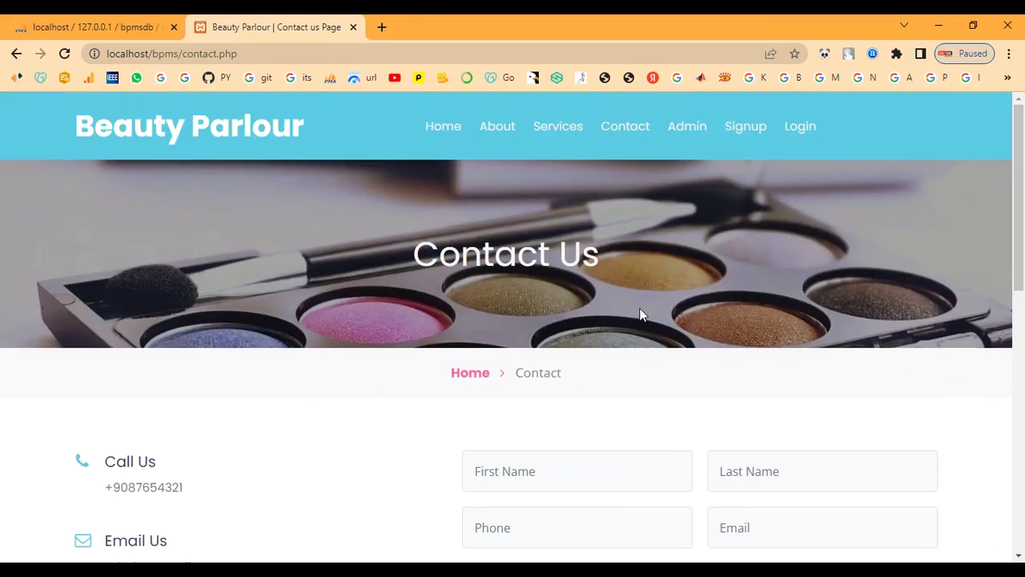
{"action": "left_click", "coordinate": [693, 130]}
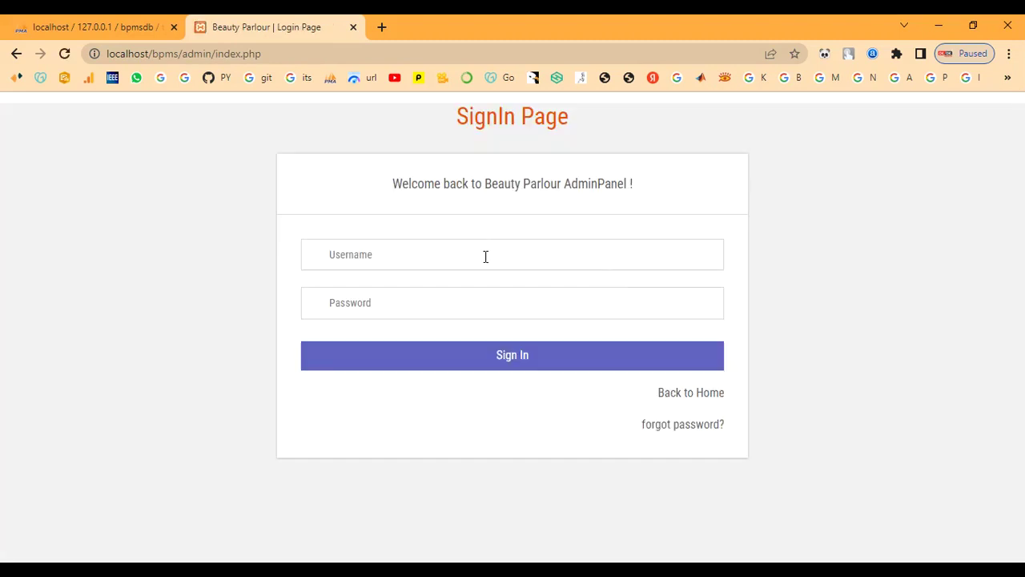
- Sign in with the admin credentials and decline saving the password
{"action": "type", "text": "a"}
{"action": "type", "text": "T"}
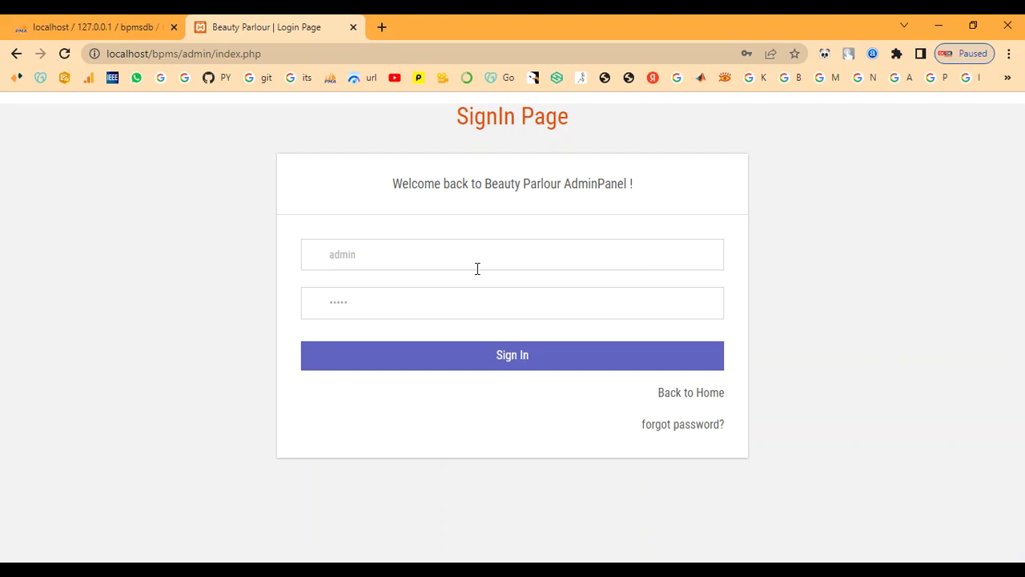
{"action": "left_click", "coordinate": [454, 353]}
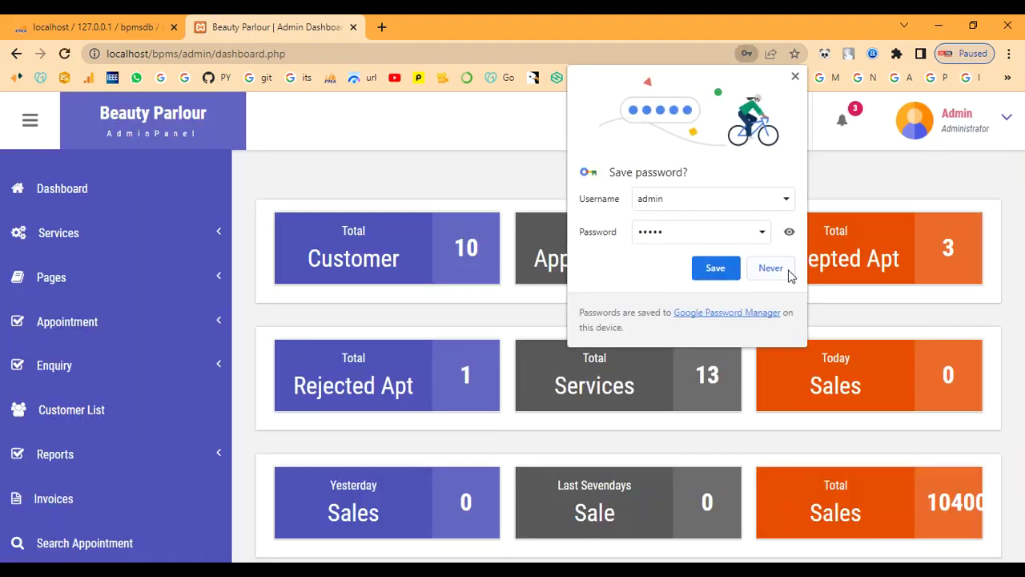
{"action": "left_click", "coordinate": [791, 276]}
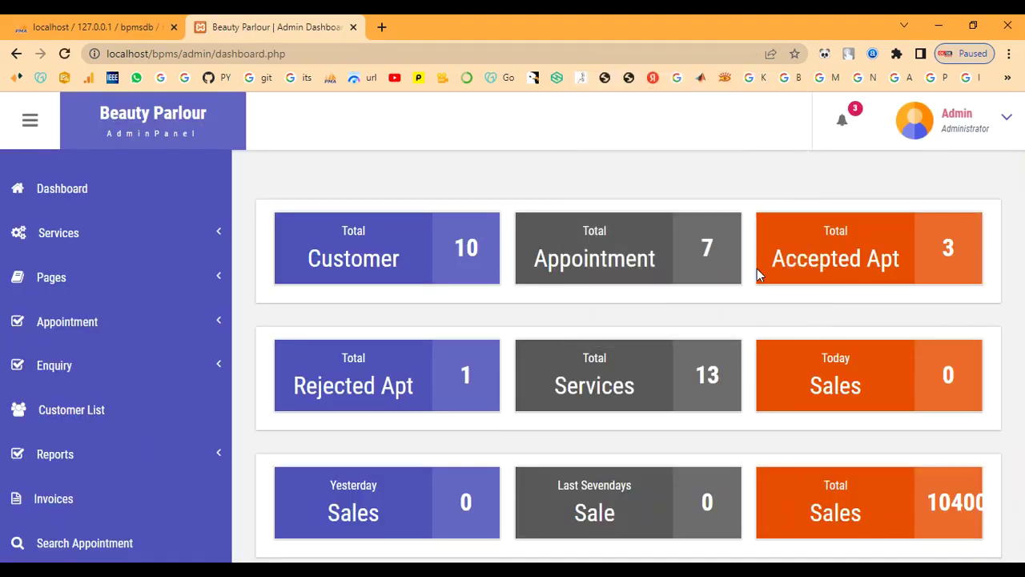
- Review the 13 services under Manage Services, then bring up the Add Services form
{"action": "left_click", "coordinate": [89, 238]}
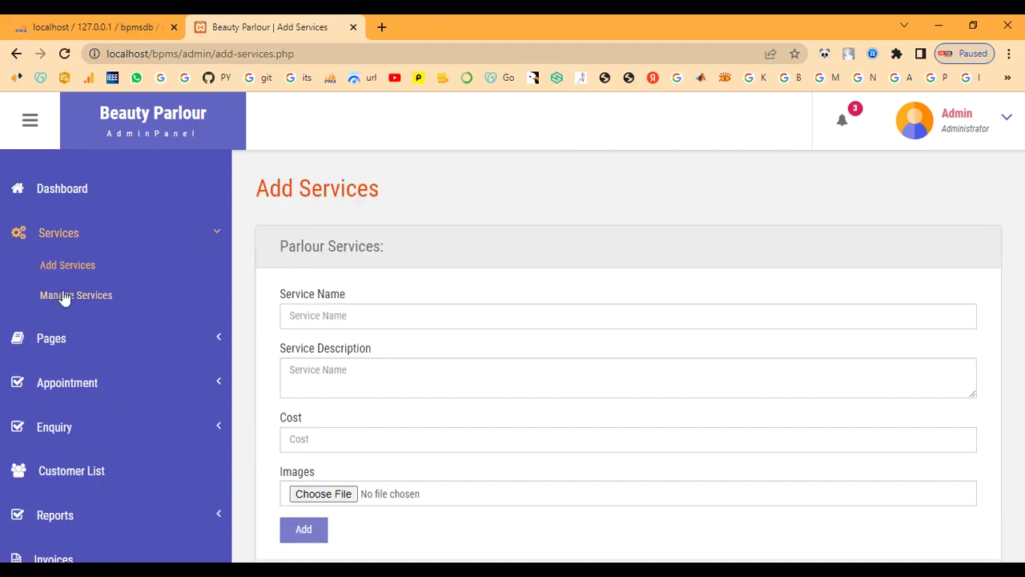
{"action": "left_click", "coordinate": [66, 295]}
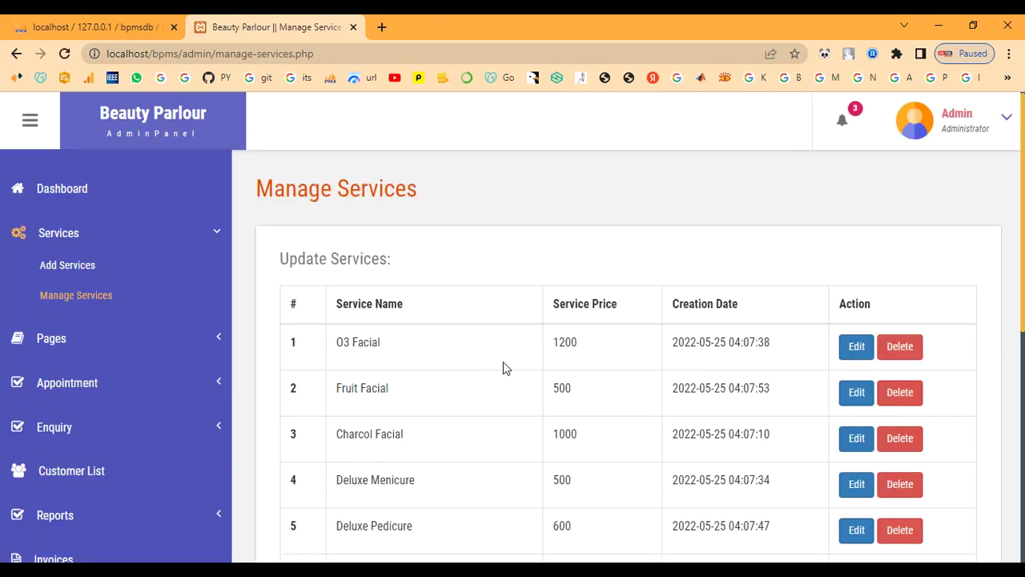
{"action": "scroll", "coordinate": [503, 361], "scroll_direction": "down", "scroll_amount": 6}
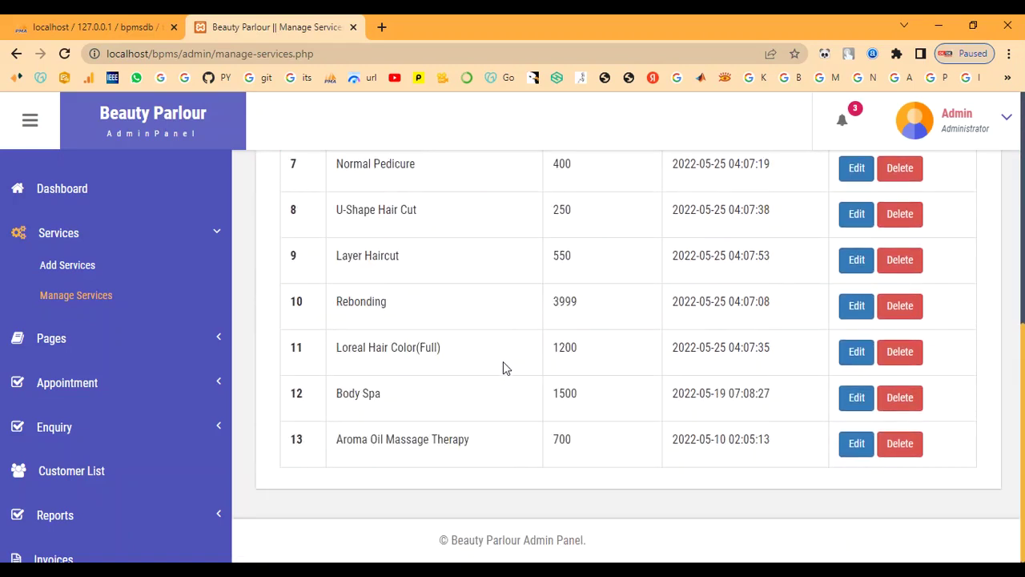
{"action": "scroll", "coordinate": [503, 361], "scroll_direction": "up", "scroll_amount": 7}
{"action": "left_click", "coordinate": [94, 265]}
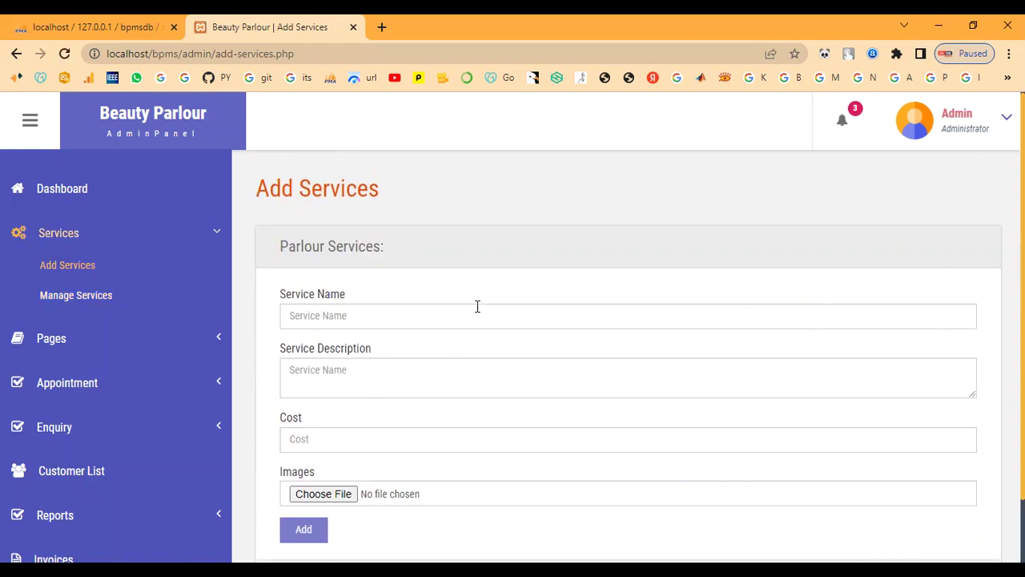
- Enter the service name Bridal Makeup, paste its description, and fill cost 7000
{"action": "left_click", "coordinate": [475, 307]}
{"action": "type", "text": "Bridal Makeup"}
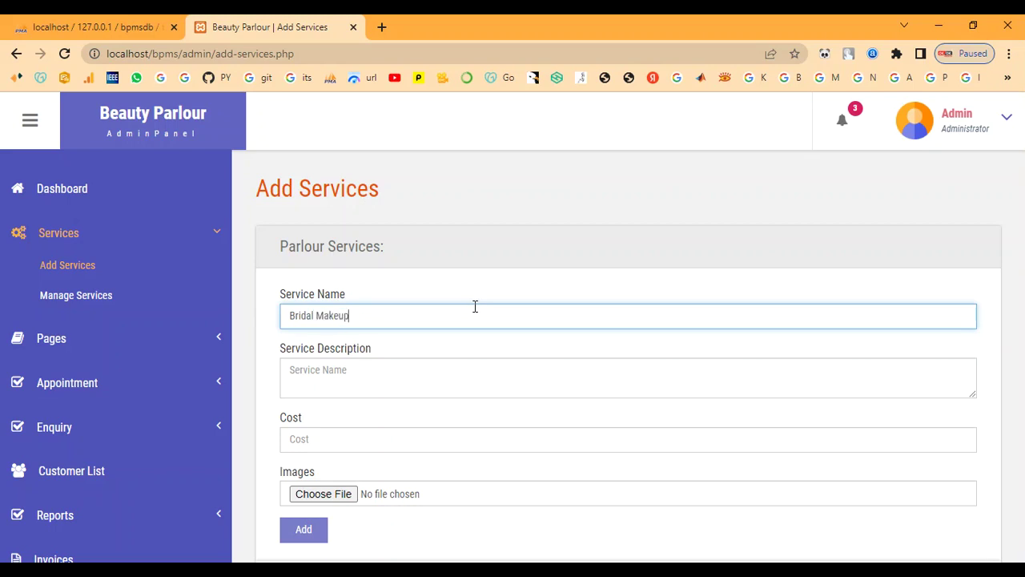
{"action": "key", "text": "Tab"}
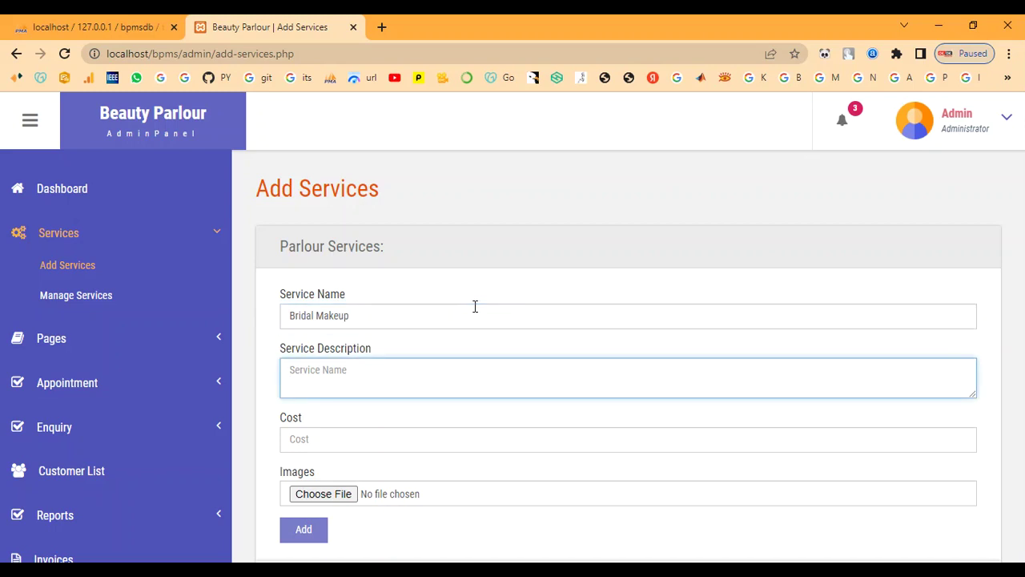
{"action": "left_click", "coordinate": [516, 394]}
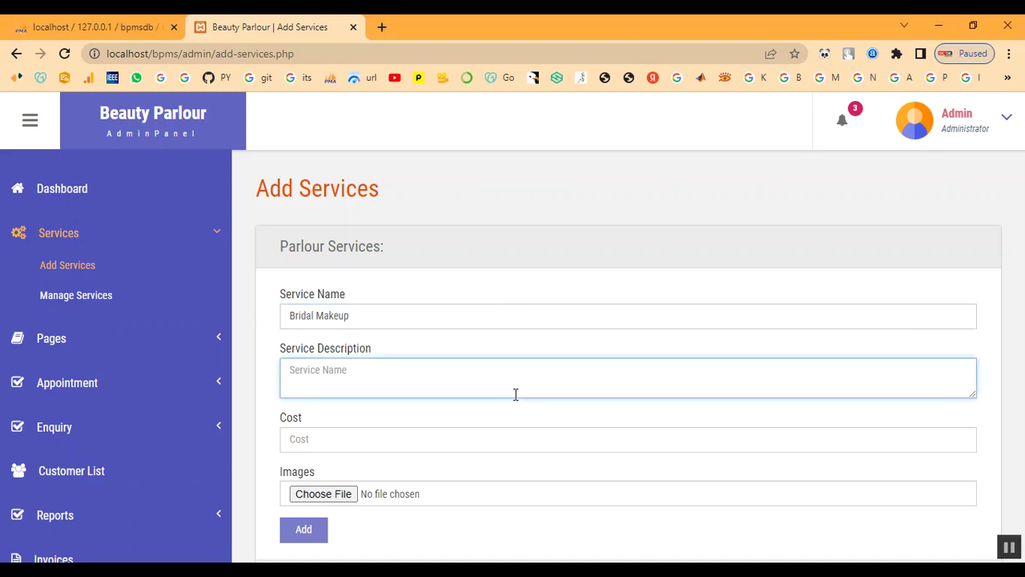
{"action": "type", "text": "This type of bridal makeup gives a smooth, second-skin finish which tends to feel light on the skin. It's lightweight and long-lasting which means it stays put for more than 4 to 5 hours. If you are a newbie or a seasoned pro, you might need a few tools and techniques to set it right on your skin"}
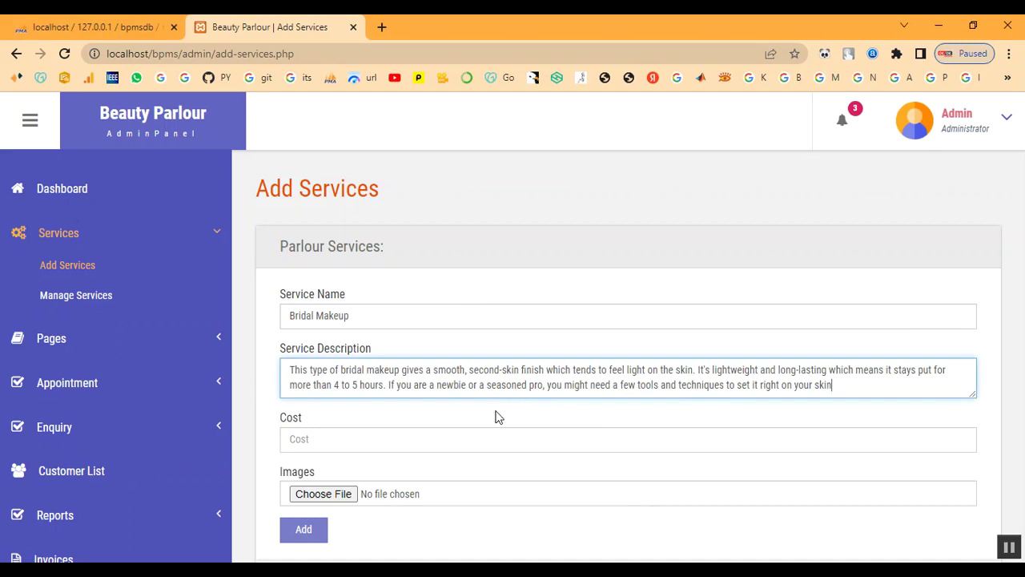
{"action": "left_click", "coordinate": [487, 438]}
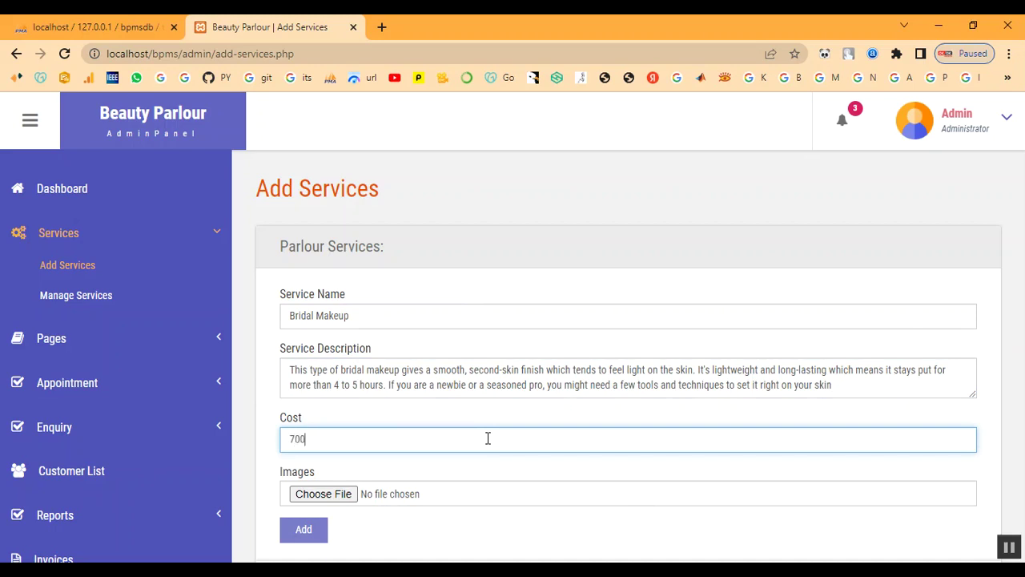
- Attach the Bridal-Makeup-Ideas image, submit, and dismiss the 'Something Went Wrong' alert
{"action": "left_click", "coordinate": [341, 495]}
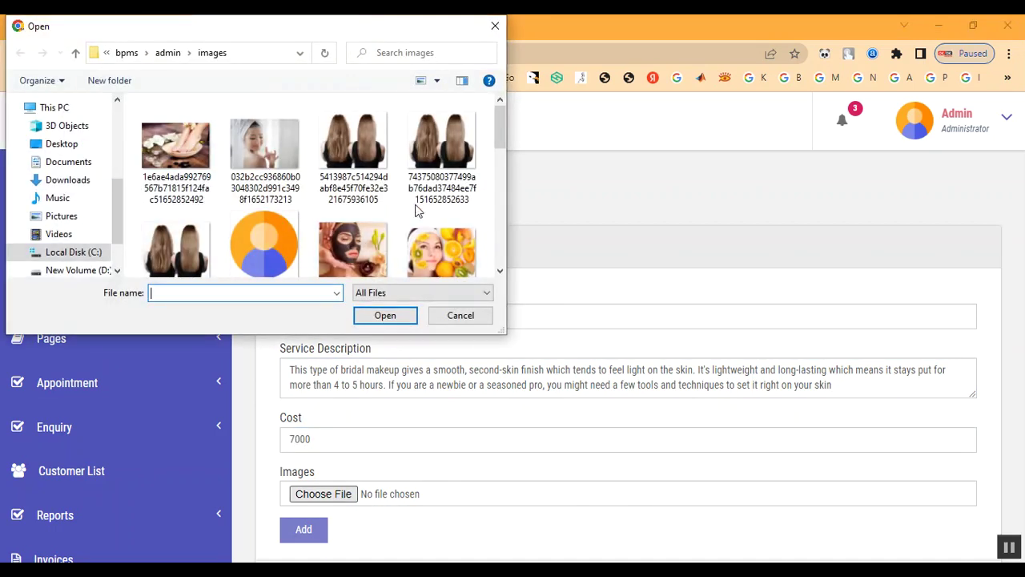
{"action": "left_click", "coordinate": [170, 54]}
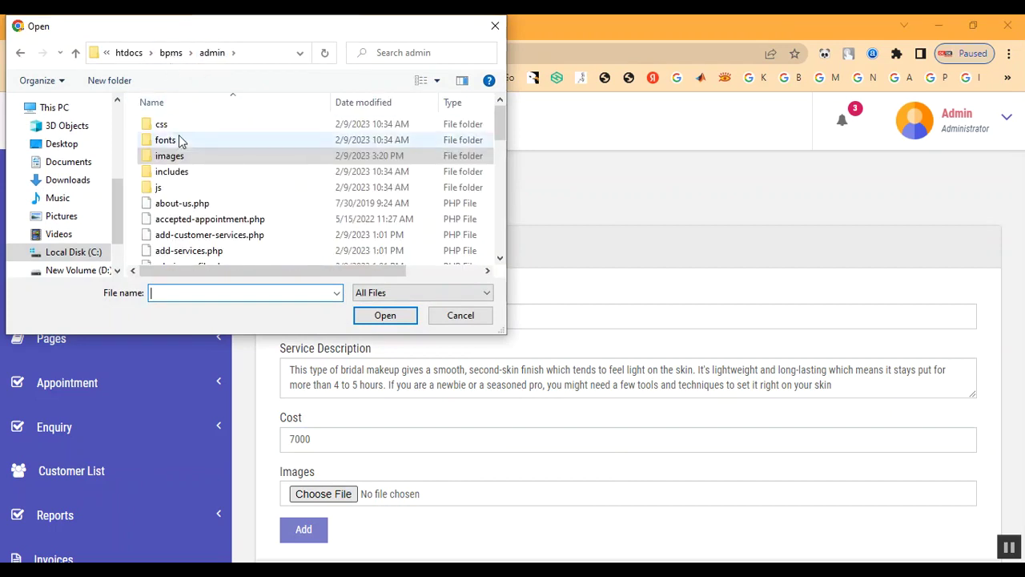
{"action": "double_click", "coordinate": [181, 160]}
{"action": "scroll", "coordinate": [290, 234], "scroll_direction": "down", "scroll_amount": 1}
{"action": "scroll", "coordinate": [290, 234], "scroll_direction": "down", "scroll_amount": 5}
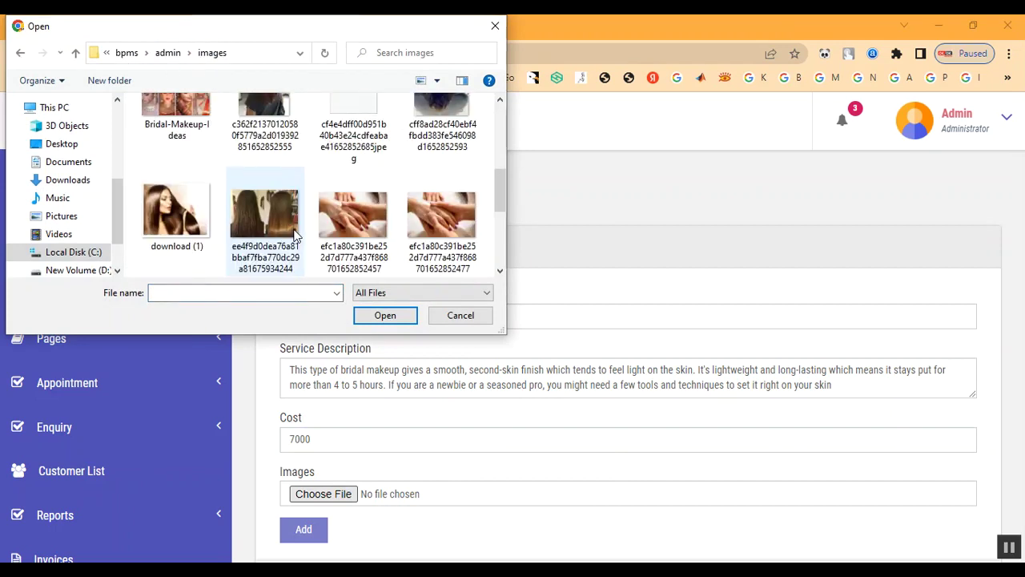
{"action": "scroll", "coordinate": [280, 225], "scroll_direction": "up", "scroll_amount": 2}
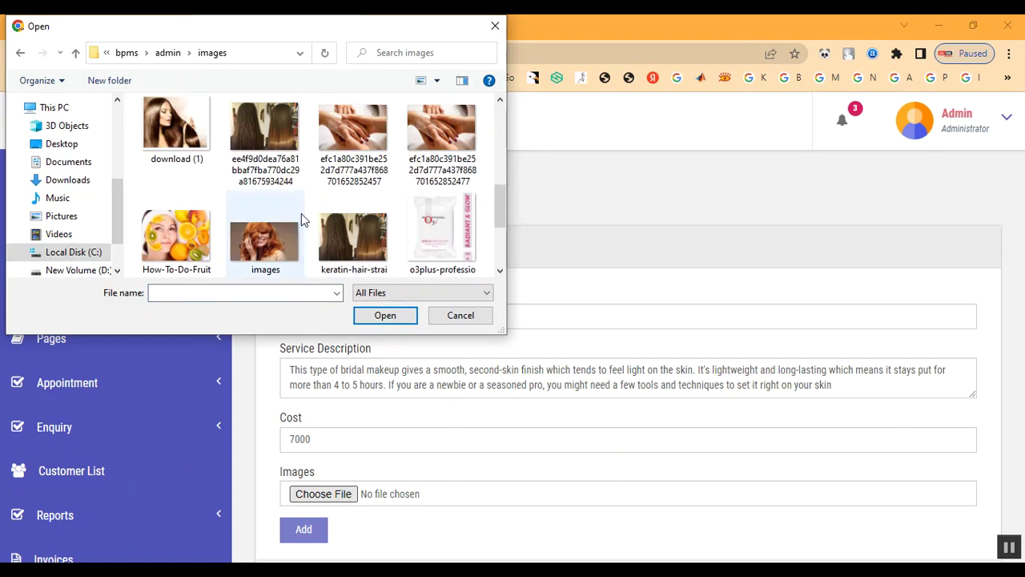
{"action": "scroll", "coordinate": [312, 232], "scroll_direction": "up", "scroll_amount": 3}
{"action": "double_click", "coordinate": [189, 243]}
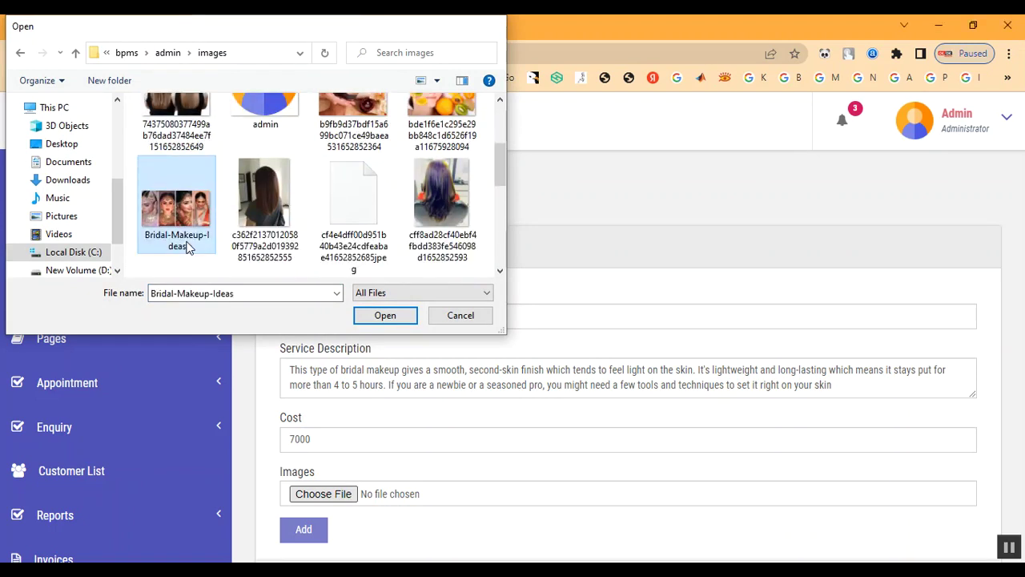
{"action": "scroll", "coordinate": [542, 371], "scroll_direction": "down", "scroll_amount": 1}
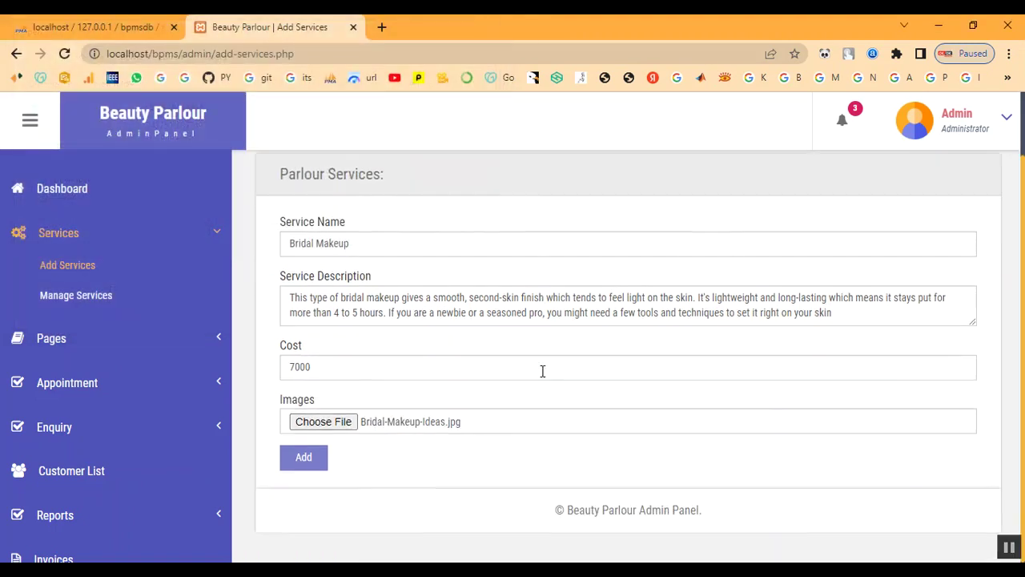
{"action": "left_click", "coordinate": [319, 466]}
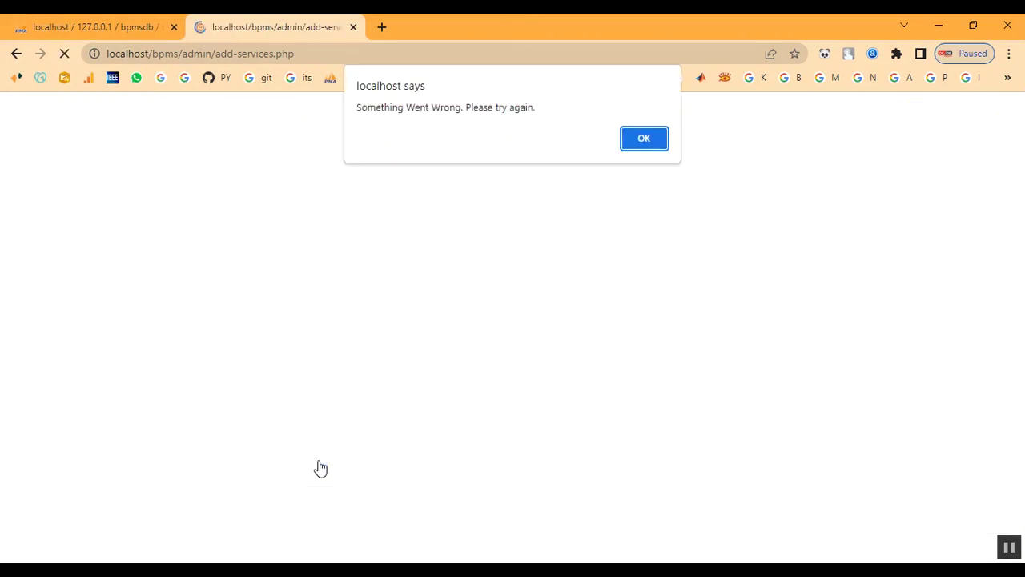
{"action": "left_click", "coordinate": [647, 148]}
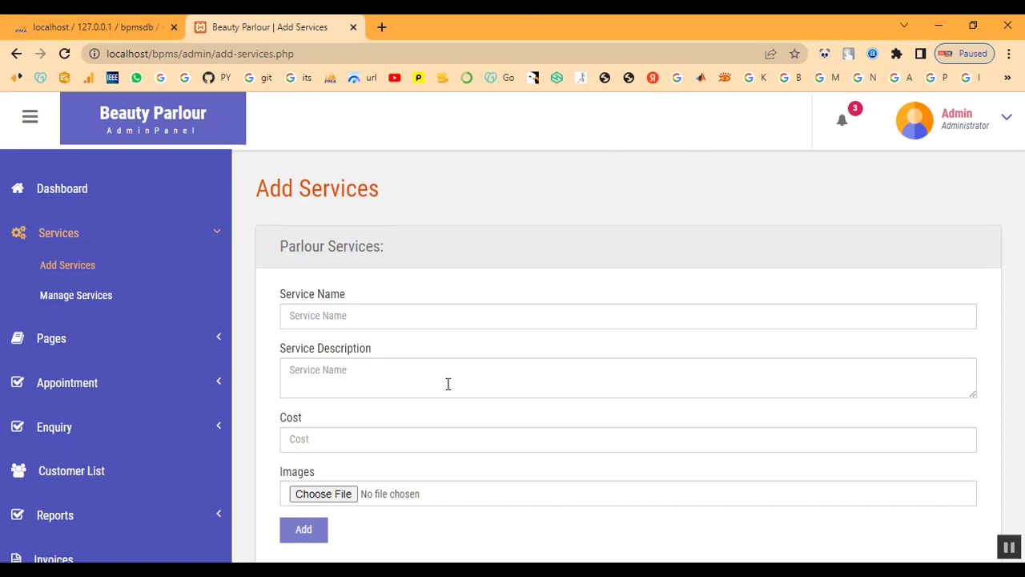
- Enter service name Keratin Treatment, paste its description, and set cost 2000
{"action": "left_click", "coordinate": [373, 313]}
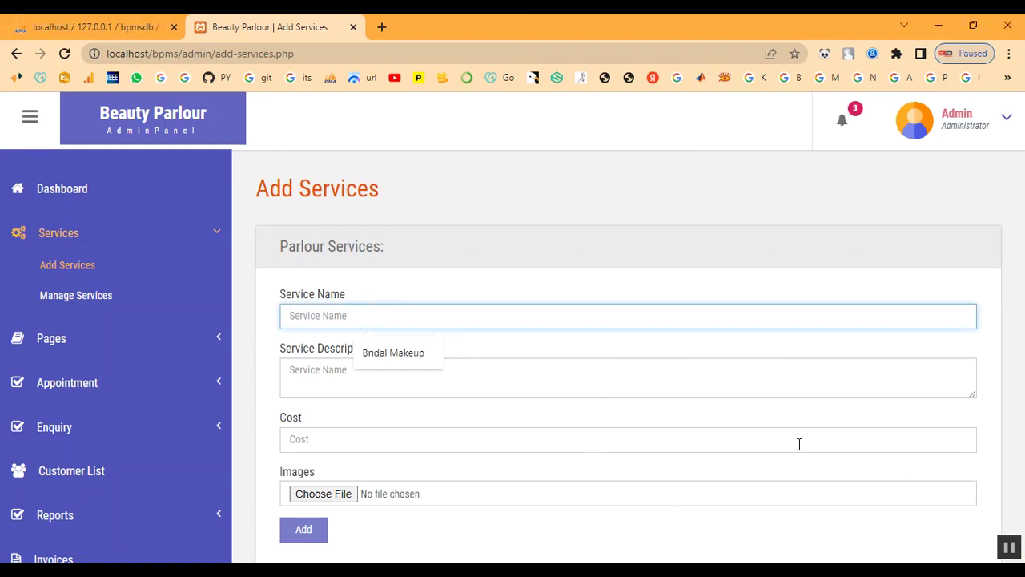
{"action": "type", "text": "Keratin Treatment"}
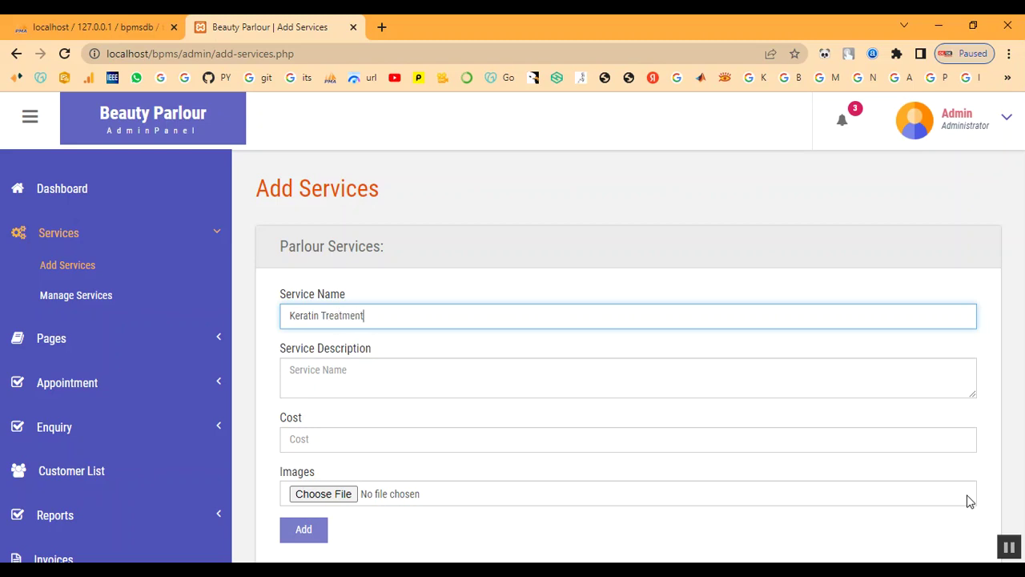
{"action": "key", "text": "Tab"}
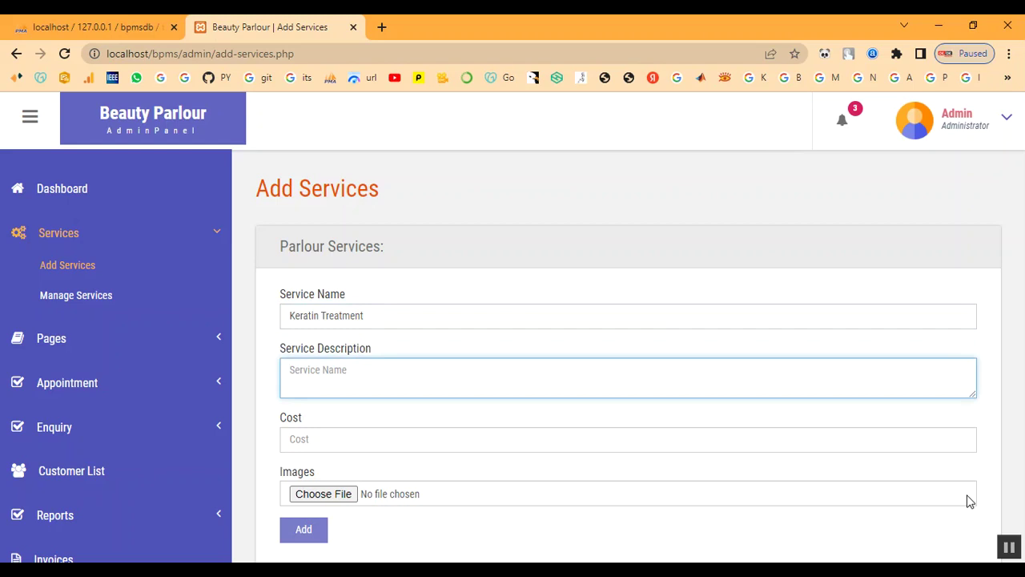
{"action": "left_click", "coordinate": [430, 386]}
{"action": "type", "text": "A keratin hair treatment is a process that helps straighten and smooth frizzy or damaged hair. Keratin is a protein that the body produces naturally. It helps give structure and strength to the hair, skin, and nails."}
{"action": "left_click", "coordinate": [414, 449]}
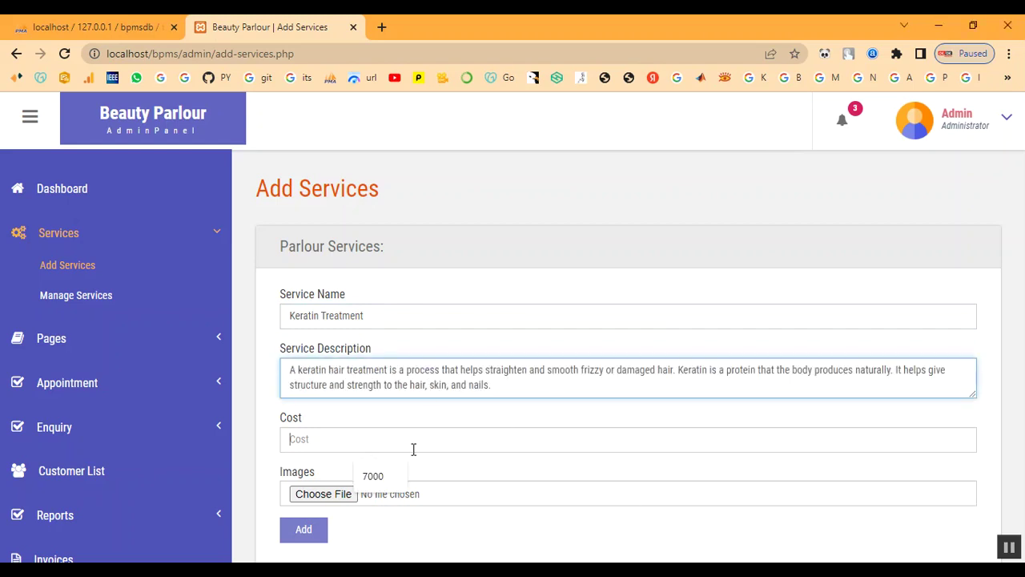
{"action": "type", "text": "2000"}
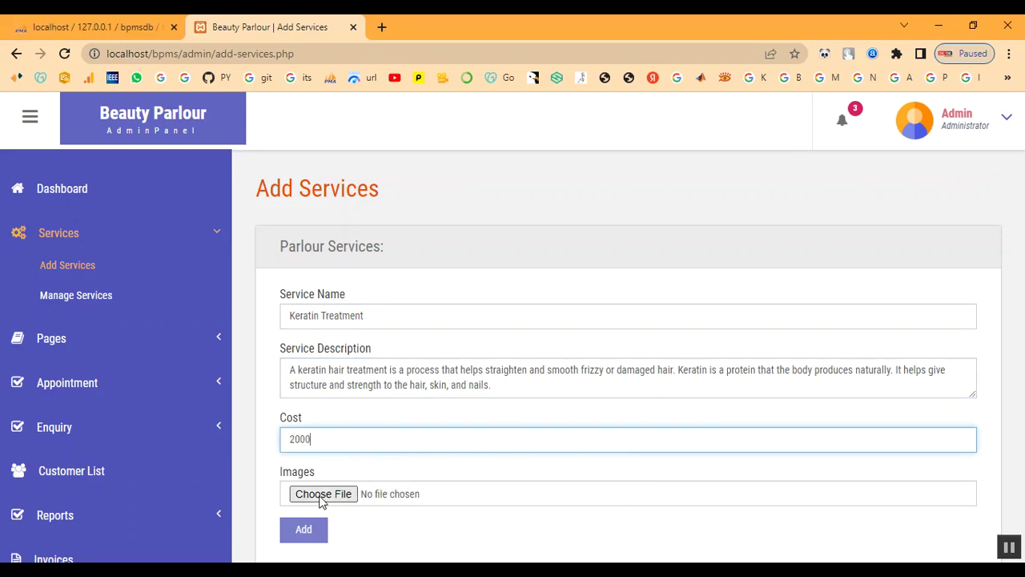
- Attach download (1).jpg, submit the service, and dismiss the 'Service has been added' alert
{"action": "left_click", "coordinate": [322, 494]}
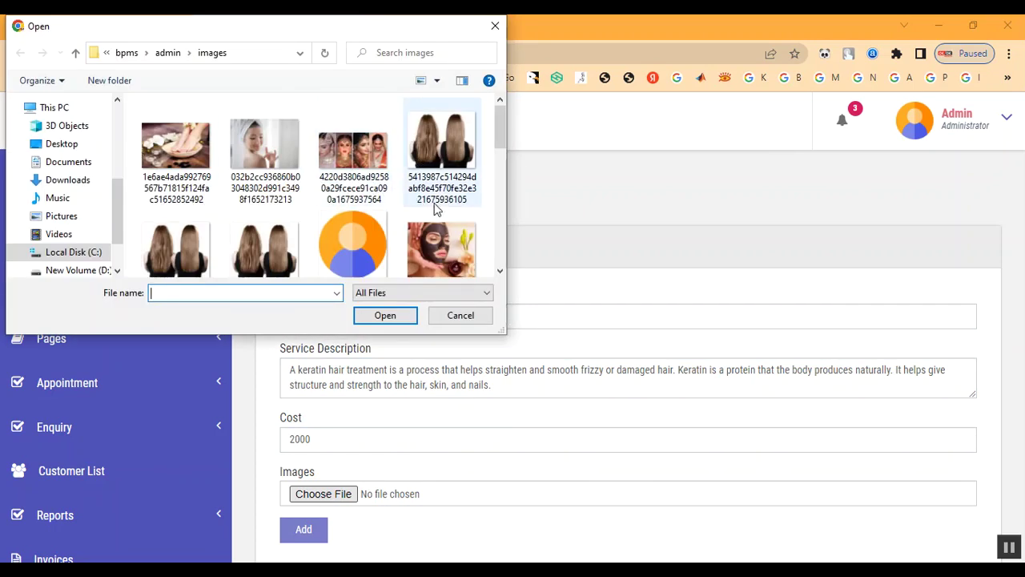
{"action": "scroll", "coordinate": [435, 206], "scroll_direction": "down", "scroll_amount": 5}
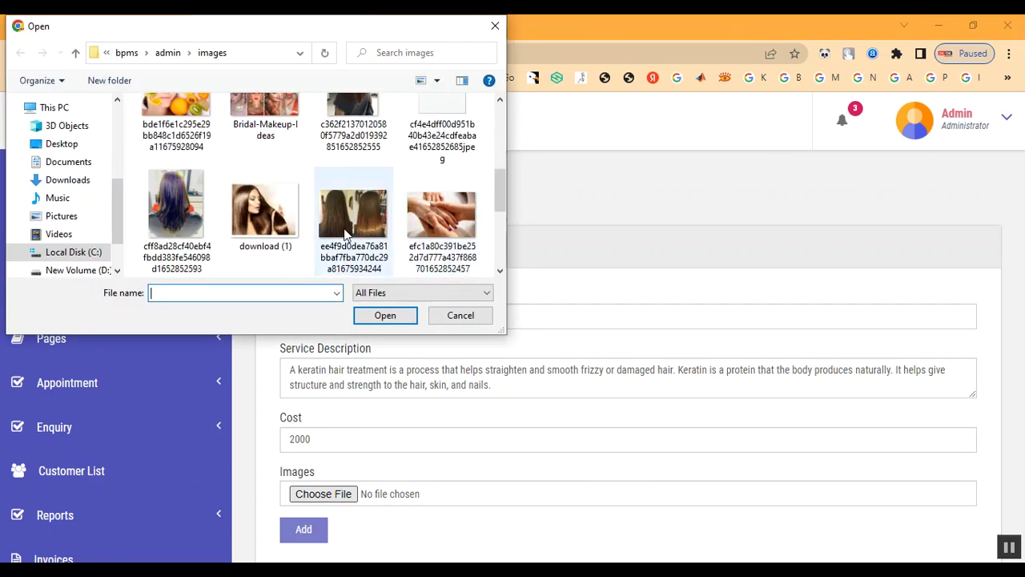
{"action": "left_click", "coordinate": [277, 238]}
{"action": "double_click", "coordinate": [278, 237]}
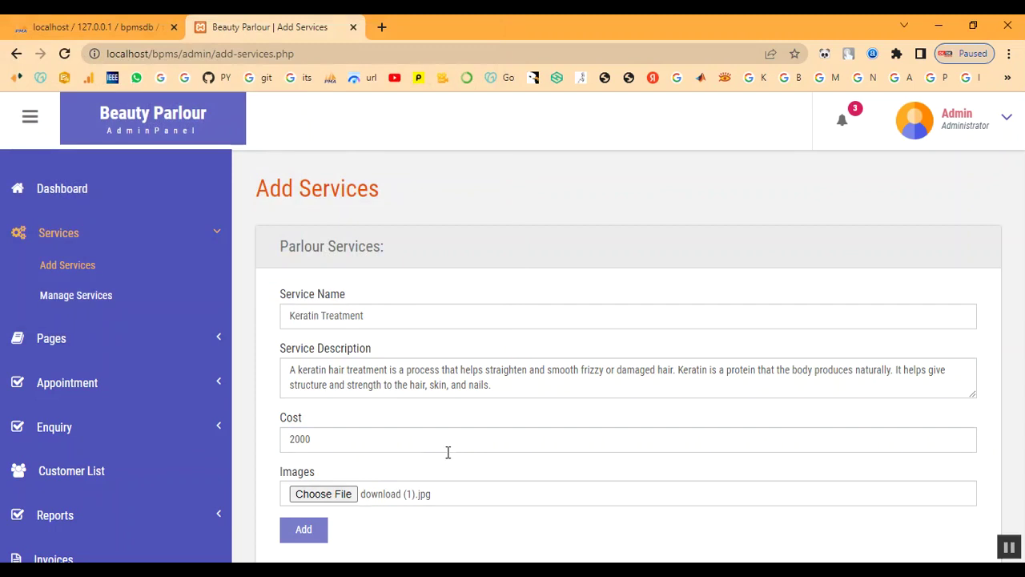
{"action": "left_click", "coordinate": [305, 529]}
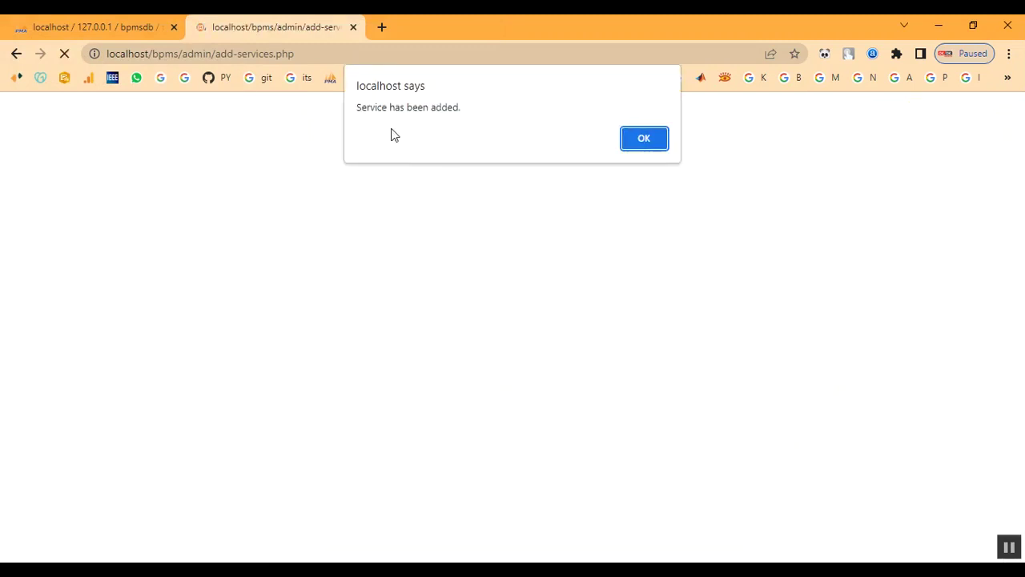
{"action": "left_click_drag", "start_coordinate": [371, 107], "coordinate": [643, 152]}
{"action": "left_click", "coordinate": [657, 143]}
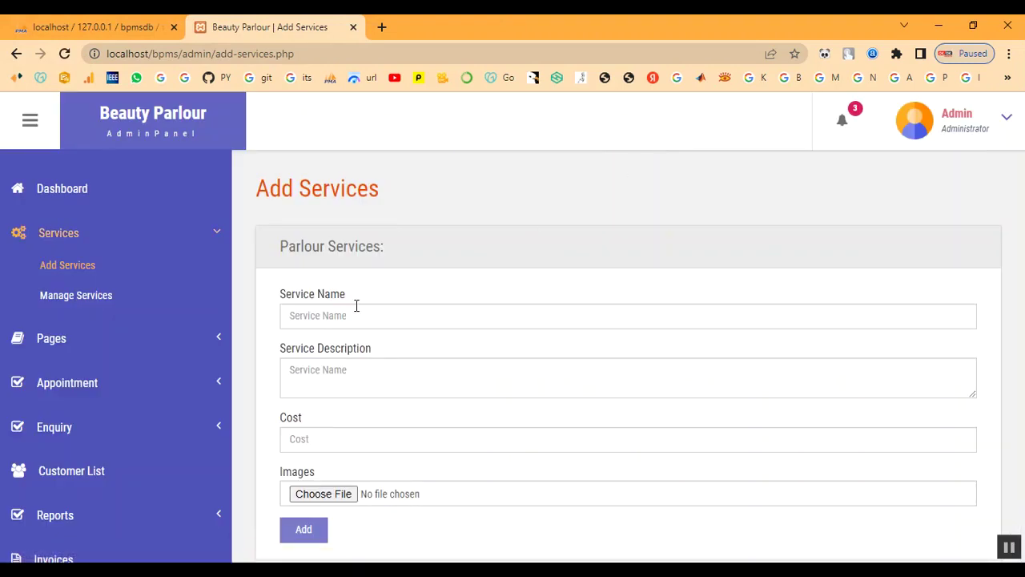
- Check Manage Services for Keratin Treatment listed as service 14 at 2000
{"action": "left_click", "coordinate": [71, 296]}
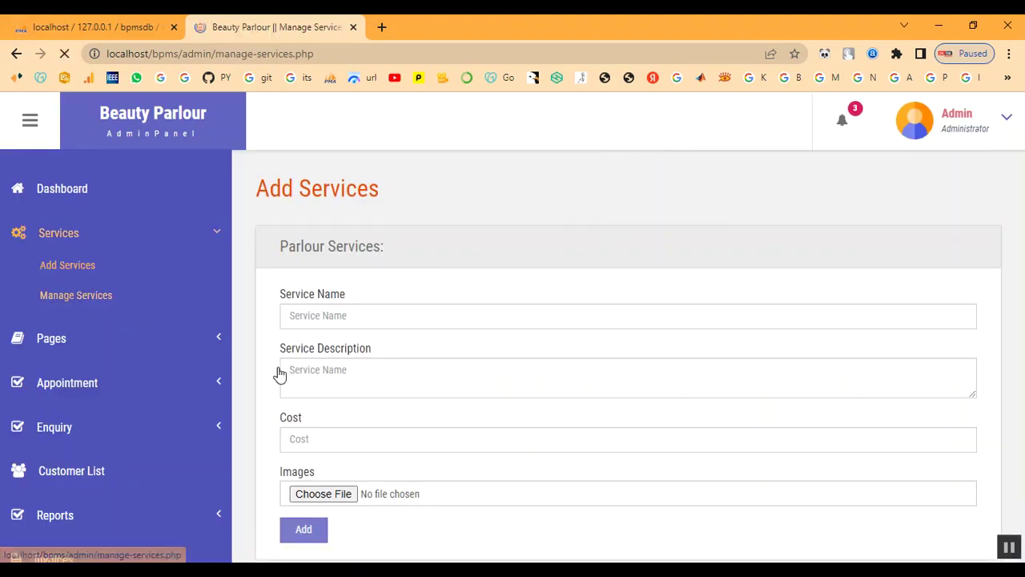
{"action": "scroll", "coordinate": [701, 423], "scroll_direction": "down", "scroll_amount": 5}
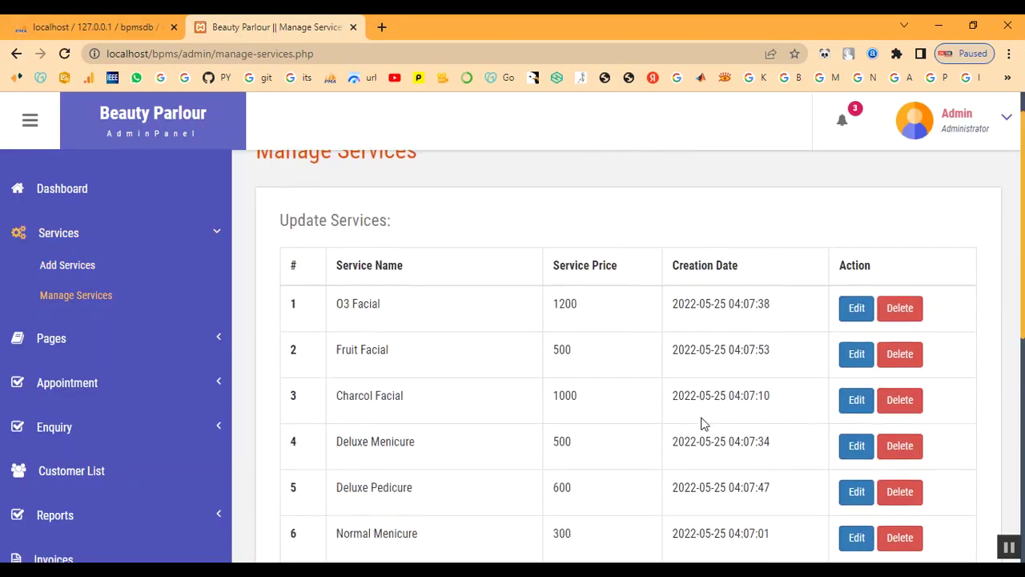
{"action": "scroll", "coordinate": [495, 486], "scroll_direction": "down", "scroll_amount": 3}
{"action": "left_click_drag", "start_coordinate": [338, 457], "coordinate": [830, 476]}
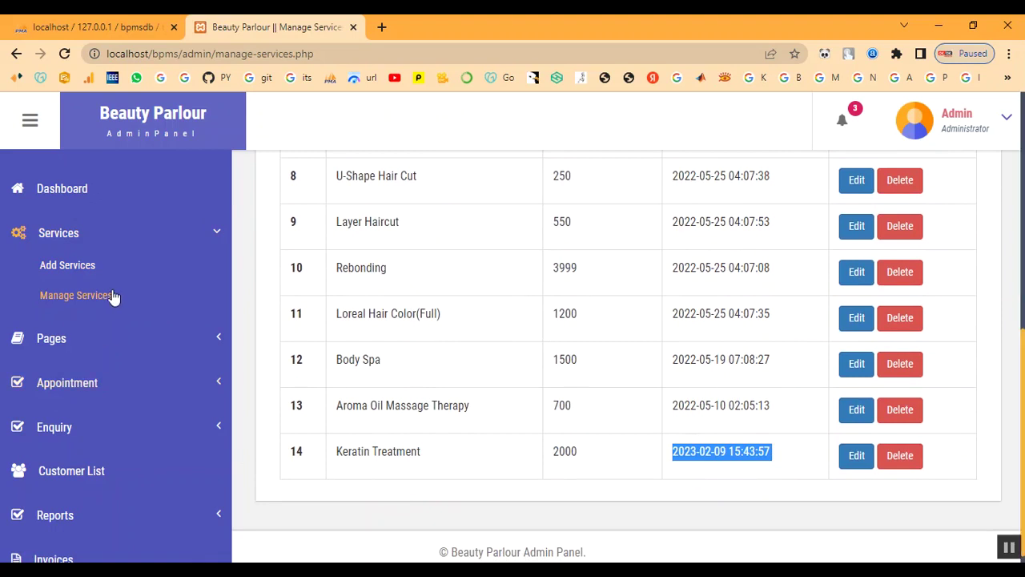
{"action": "scroll", "coordinate": [97, 265], "scroll_direction": "up", "scroll_amount": 2}
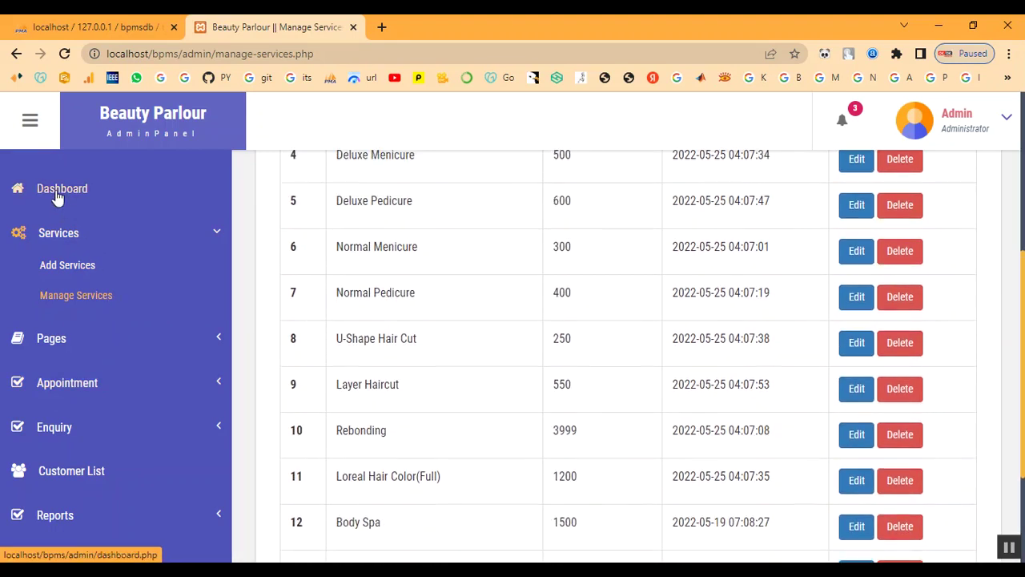
- Review All Appointments and the Customer List, then log out of the admin panel
{"action": "left_click", "coordinate": [72, 384]}
{"action": "left_click", "coordinate": [74, 358]}
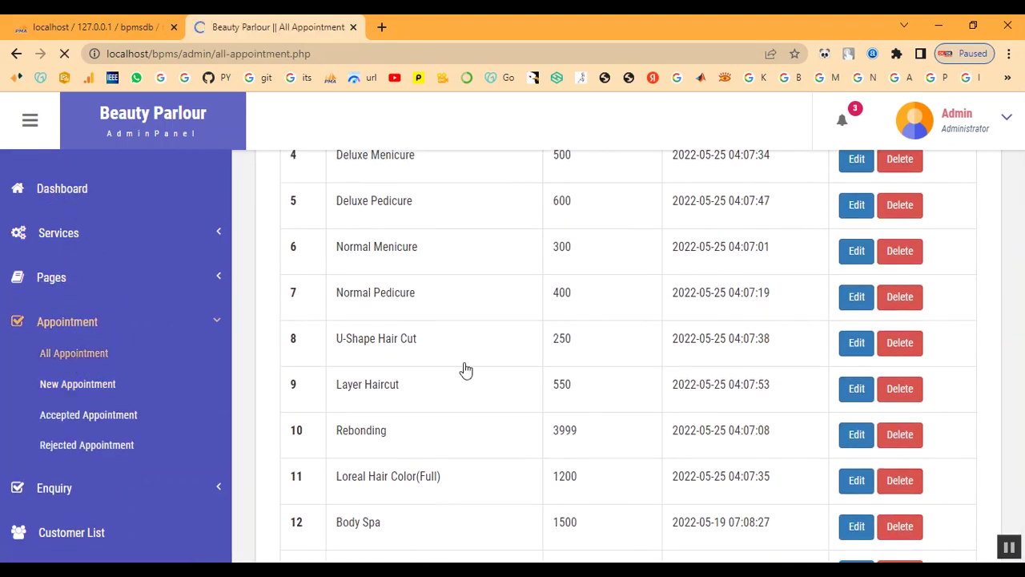
{"action": "scroll", "coordinate": [467, 369], "scroll_direction": "down", "scroll_amount": 4}
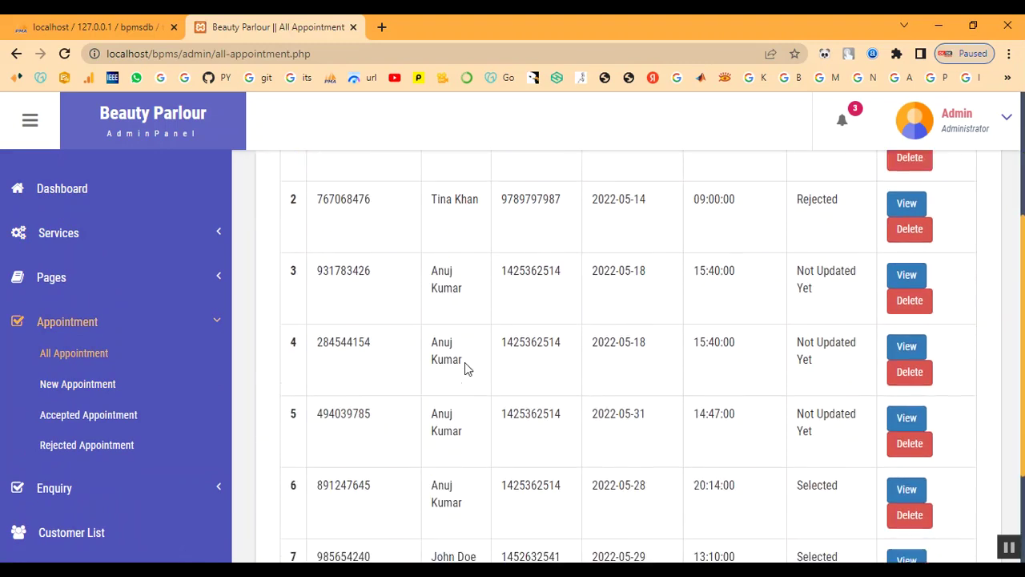
{"action": "scroll", "coordinate": [467, 369], "scroll_direction": "down", "scroll_amount": 1}
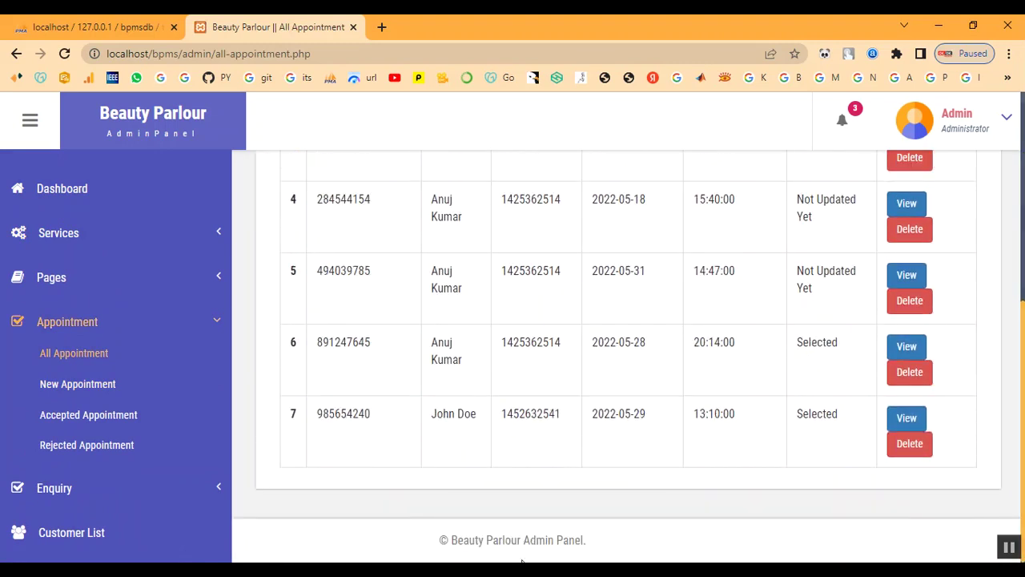
{"action": "left_click", "coordinate": [66, 324]}
{"action": "left_click", "coordinate": [76, 411]}
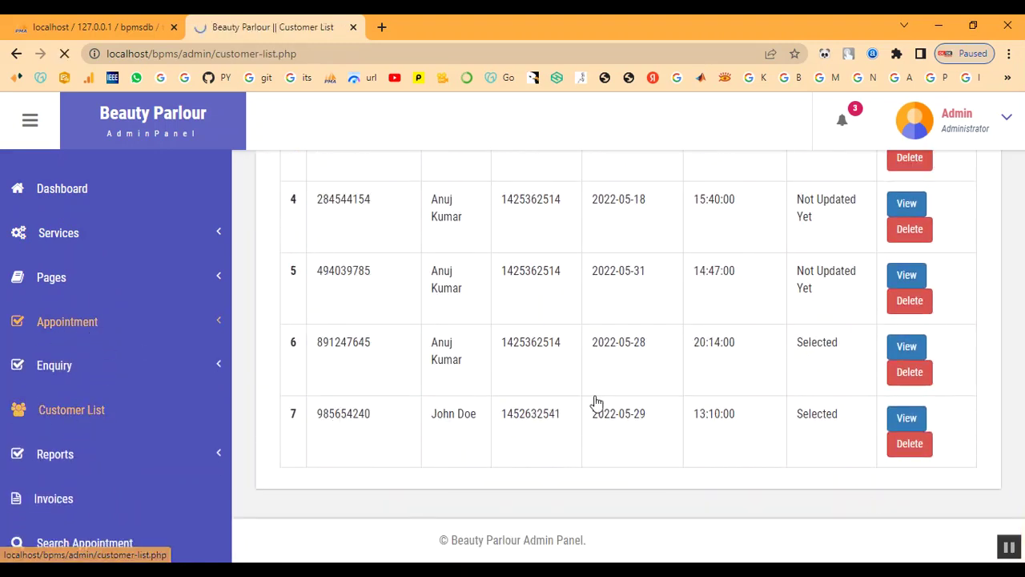
{"action": "scroll", "coordinate": [594, 405], "scroll_direction": "down", "scroll_amount": 5}
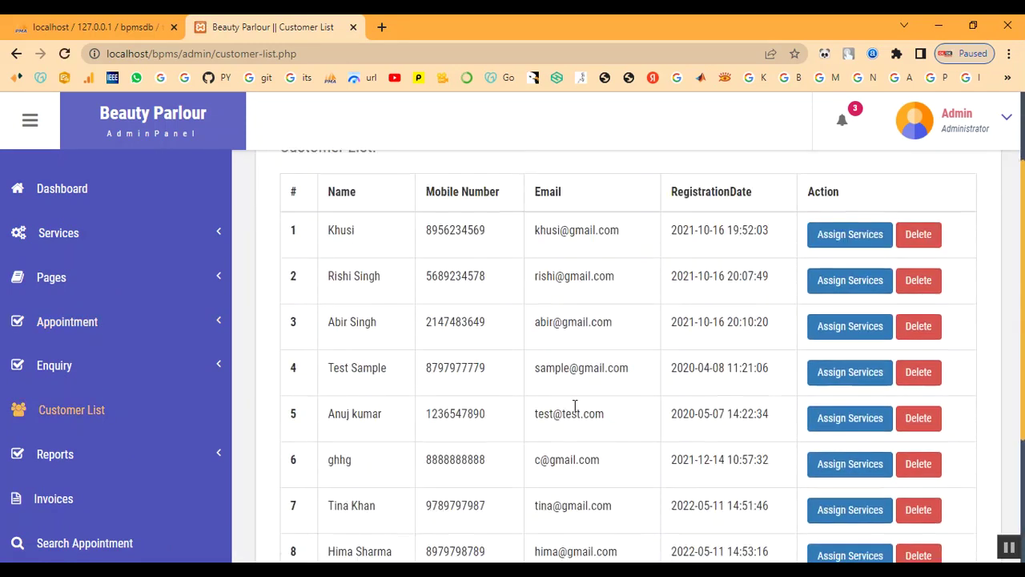
{"action": "scroll", "coordinate": [633, 428], "scroll_direction": "up", "scroll_amount": 5}
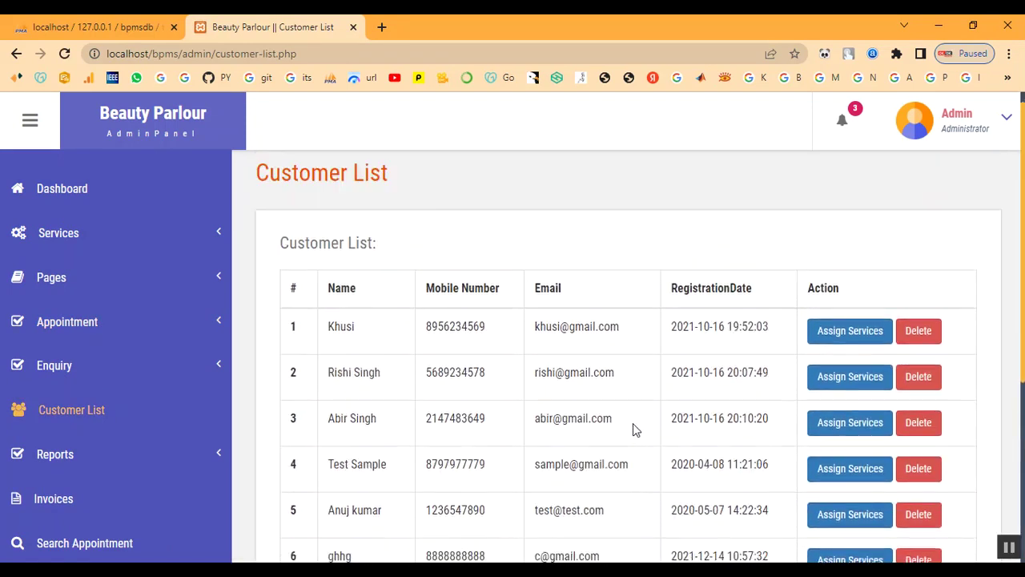
{"action": "left_click", "coordinate": [949, 130]}
{"action": "left_click", "coordinate": [943, 228]}
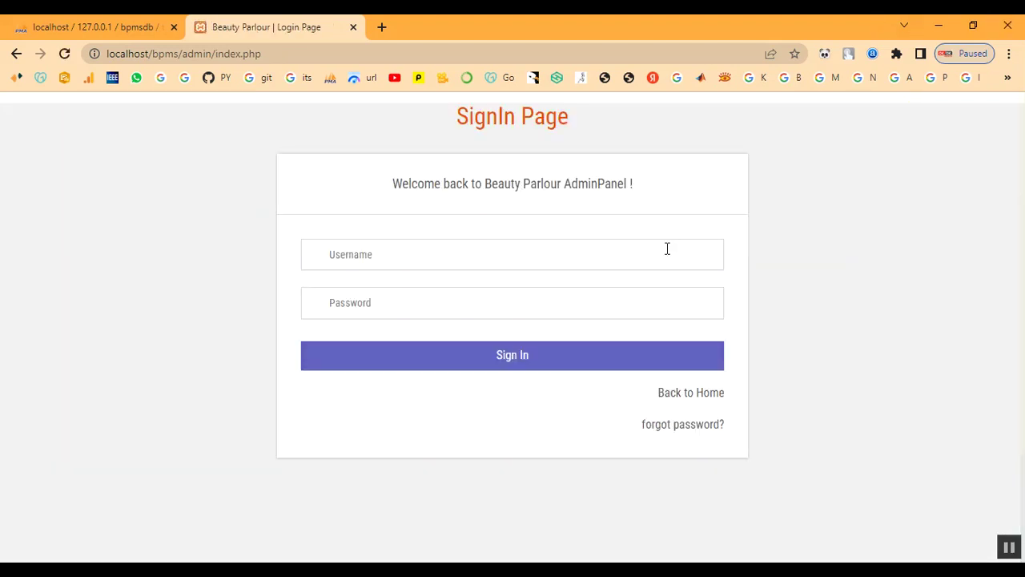
- Return to the public home page and scroll through the Services page
{"action": "left_click", "coordinate": [711, 401]}
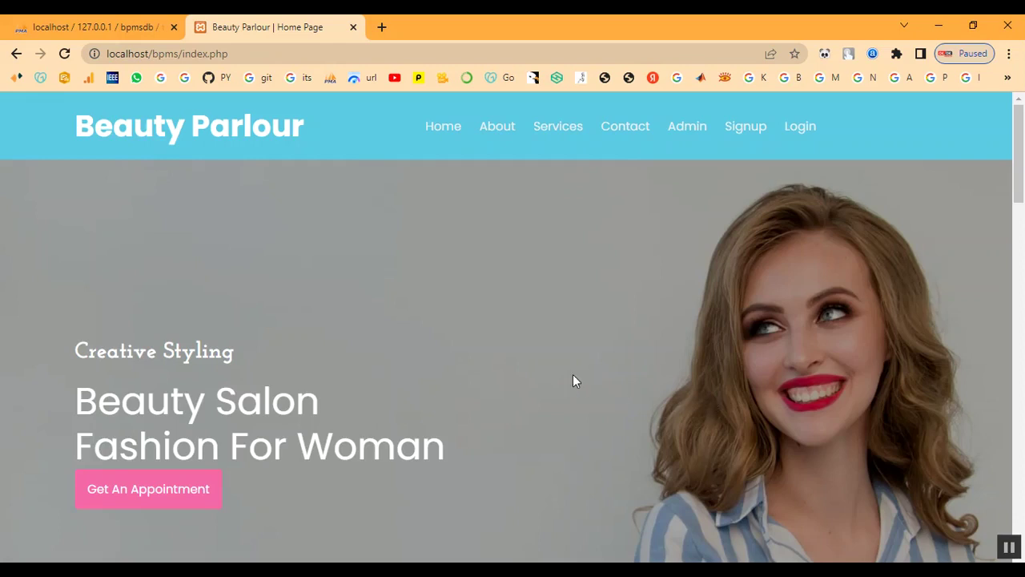
{"action": "scroll", "coordinate": [548, 339], "scroll_direction": "down", "scroll_amount": 3}
{"action": "scroll", "coordinate": [548, 337], "scroll_direction": "up", "scroll_amount": 3}
{"action": "left_click", "coordinate": [555, 129]}
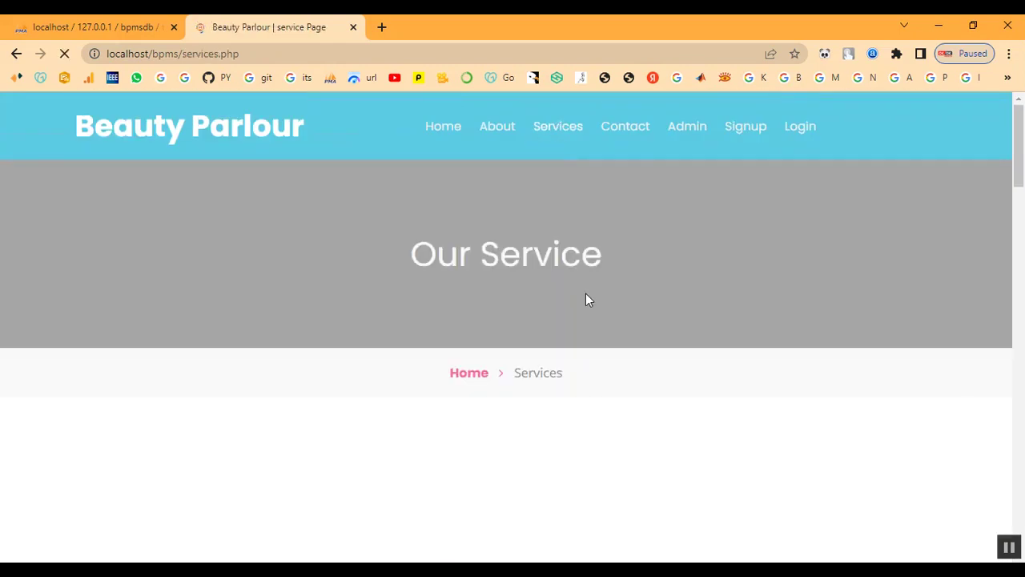
{"action": "scroll", "coordinate": [586, 300], "scroll_direction": "down", "scroll_amount": 6}
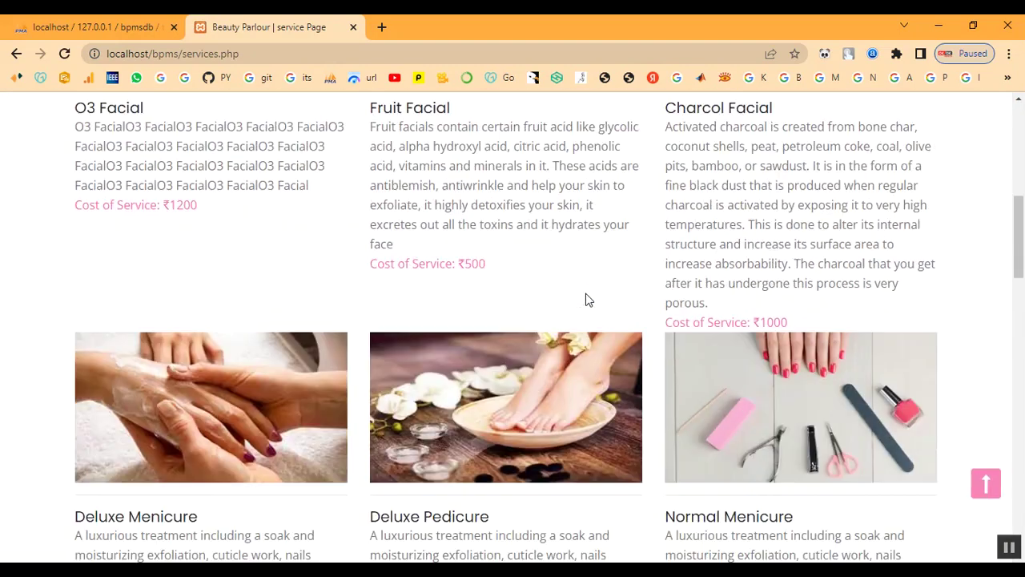
{"action": "scroll", "coordinate": [585, 300], "scroll_direction": "down", "scroll_amount": 11}
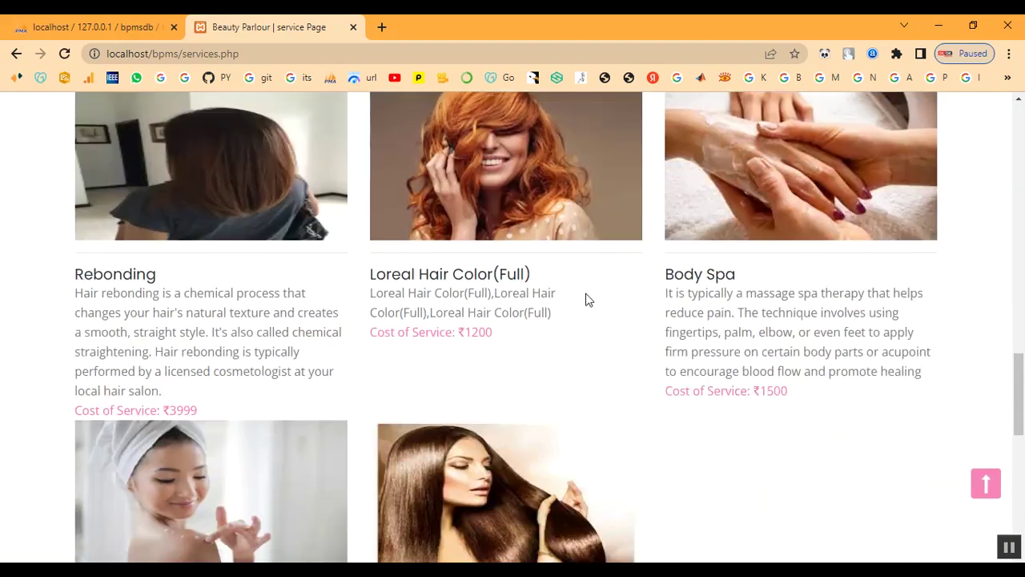
{"action": "scroll", "coordinate": [585, 299], "scroll_direction": "down", "scroll_amount": 3}
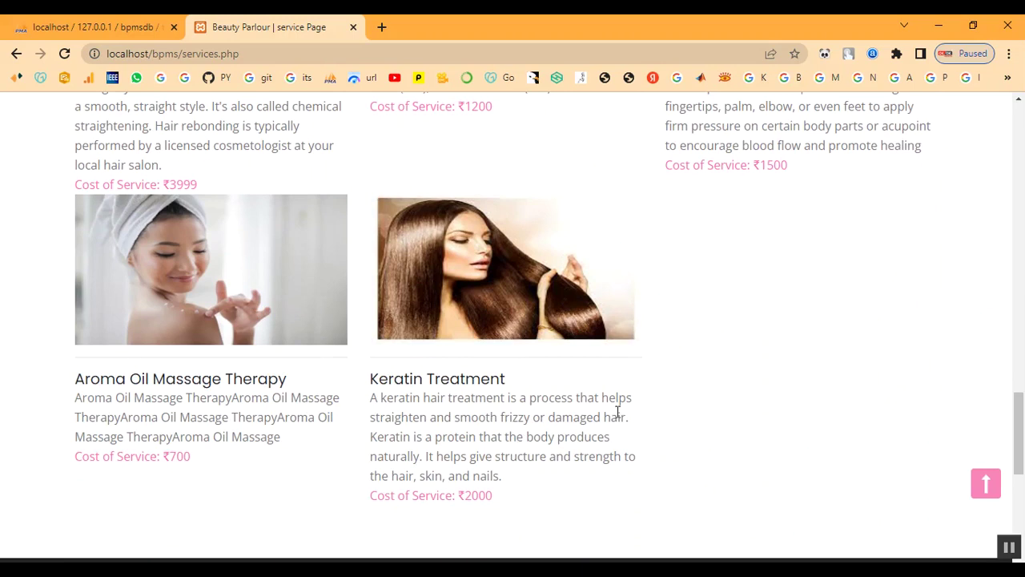
- Highlight the Keratin Treatment card at ₹2000, then go to the Signup page
{"action": "left_click_drag", "start_coordinate": [371, 379], "coordinate": [791, 464]}
{"action": "left_click", "coordinate": [792, 464]}
{"action": "scroll", "coordinate": [757, 368], "scroll_direction": "up", "scroll_amount": 2}
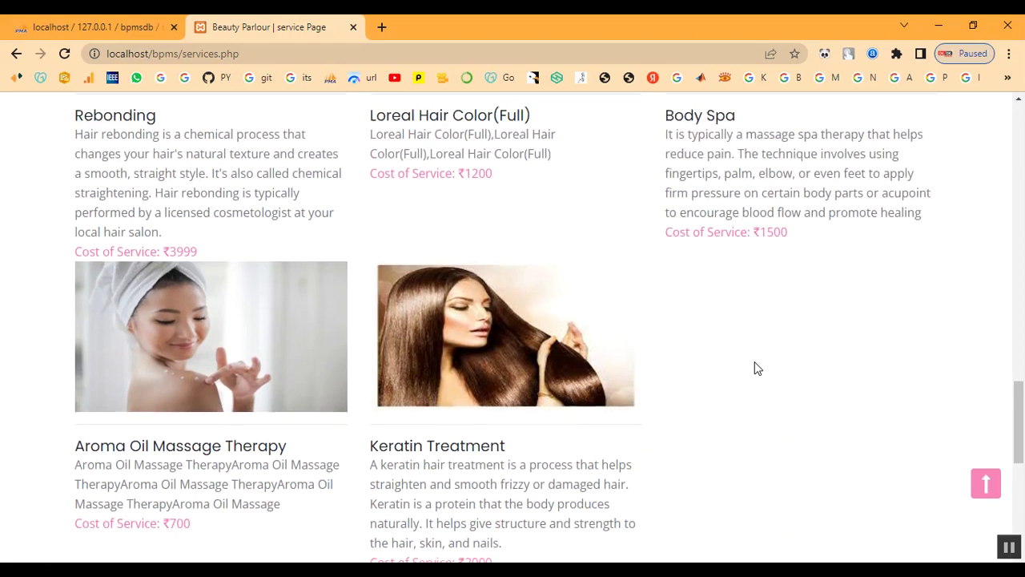
{"action": "scroll", "coordinate": [757, 367], "scroll_direction": "down", "scroll_amount": 5}
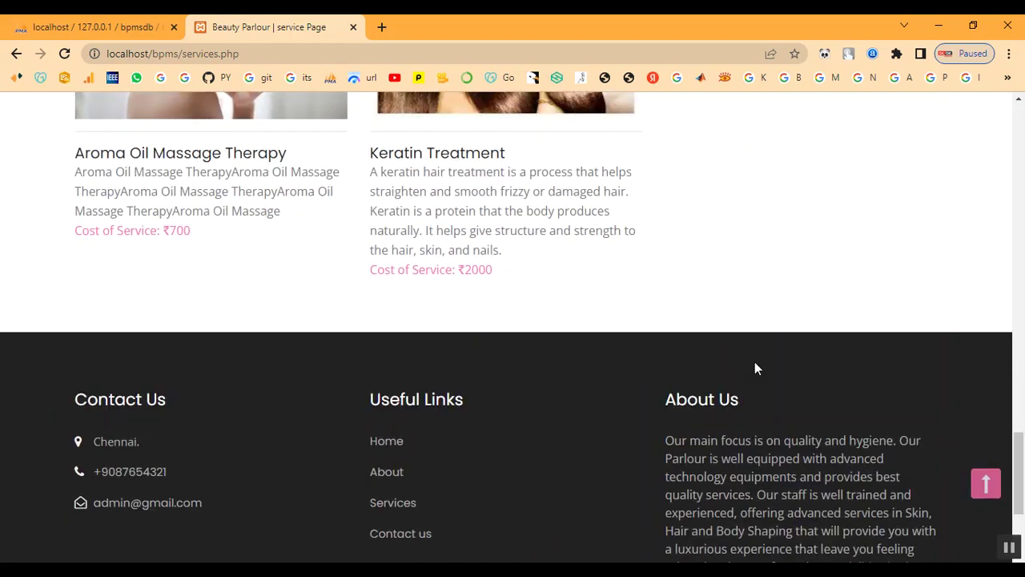
{"action": "scroll", "coordinate": [755, 368], "scroll_direction": "up", "scroll_amount": 13}
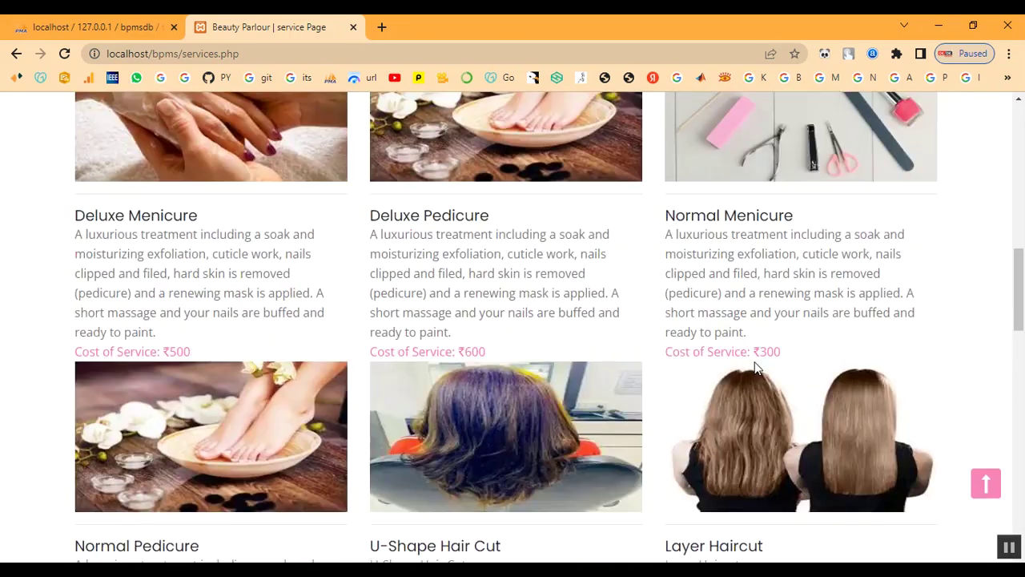
{"action": "scroll", "coordinate": [755, 367], "scroll_direction": "up", "scroll_amount": 9}
{"action": "left_click", "coordinate": [749, 129]}
- Enter the customer's first and last name, mobile number and e-mail address
{"action": "scroll", "coordinate": [475, 313], "scroll_direction": "down", "scroll_amount": 3}
{"action": "scroll", "coordinate": [474, 316], "scroll_direction": "down", "scroll_amount": 1}
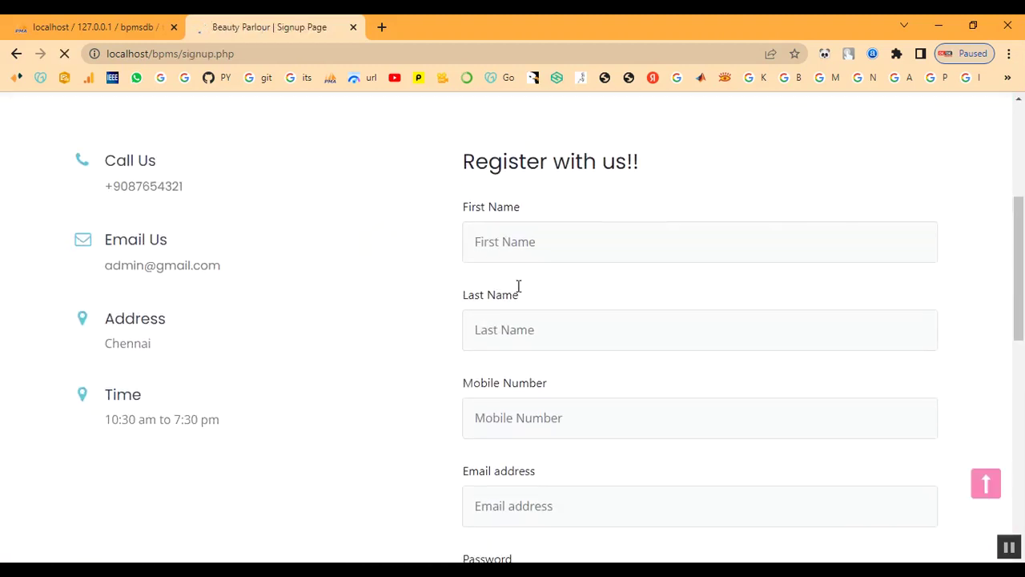
{"action": "left_click", "coordinate": [525, 247]}
{"action": "type", "text": "abi"}
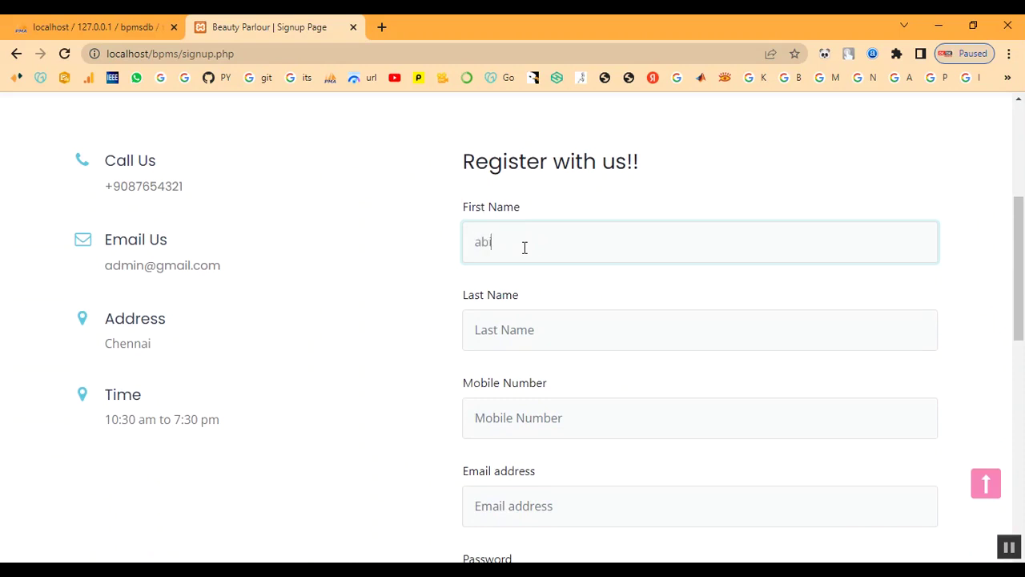
{"action": "key", "text": "Tab"}
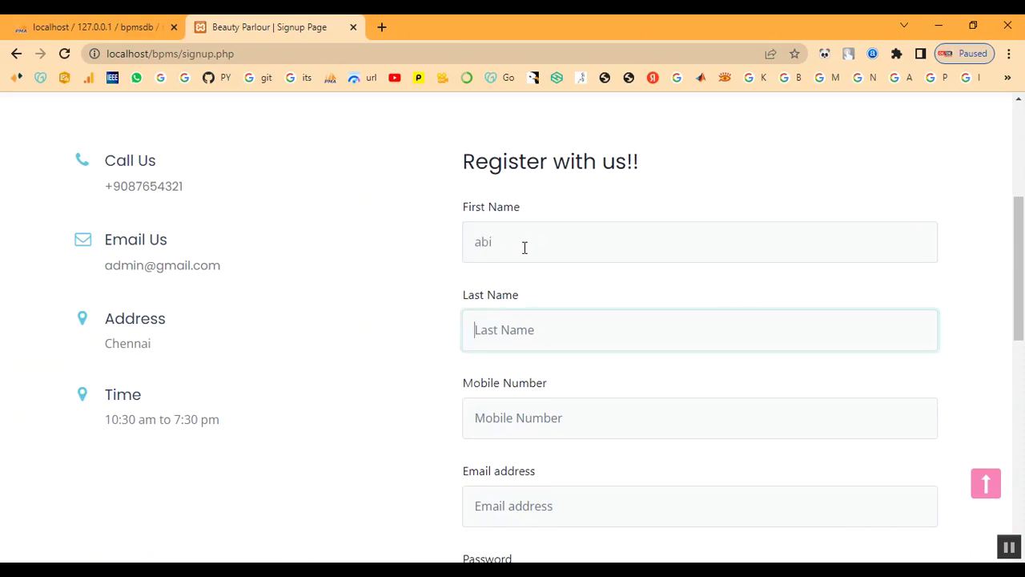
{"action": "type", "text": "abi"}
{"action": "key", "text": "Tab"}
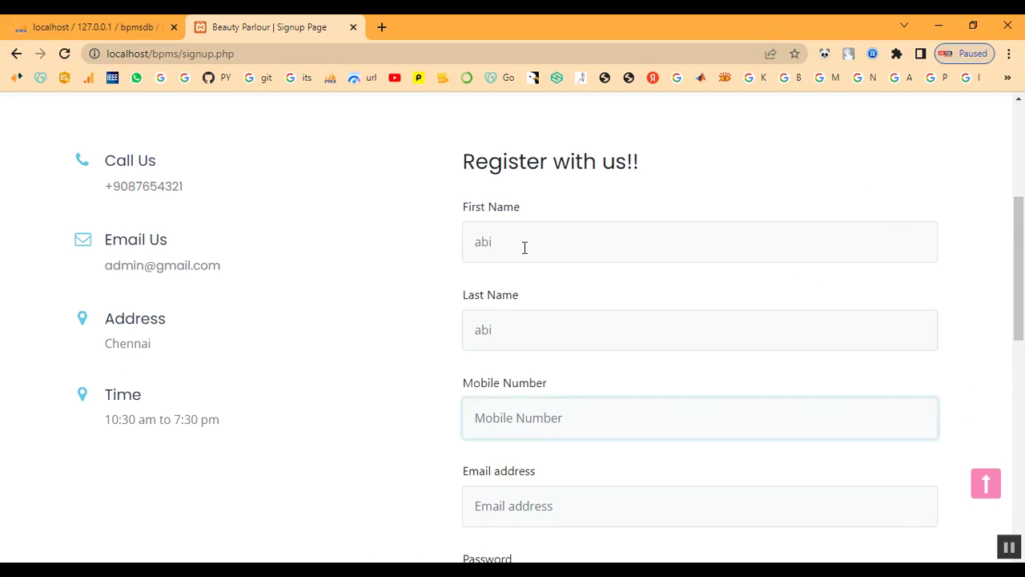
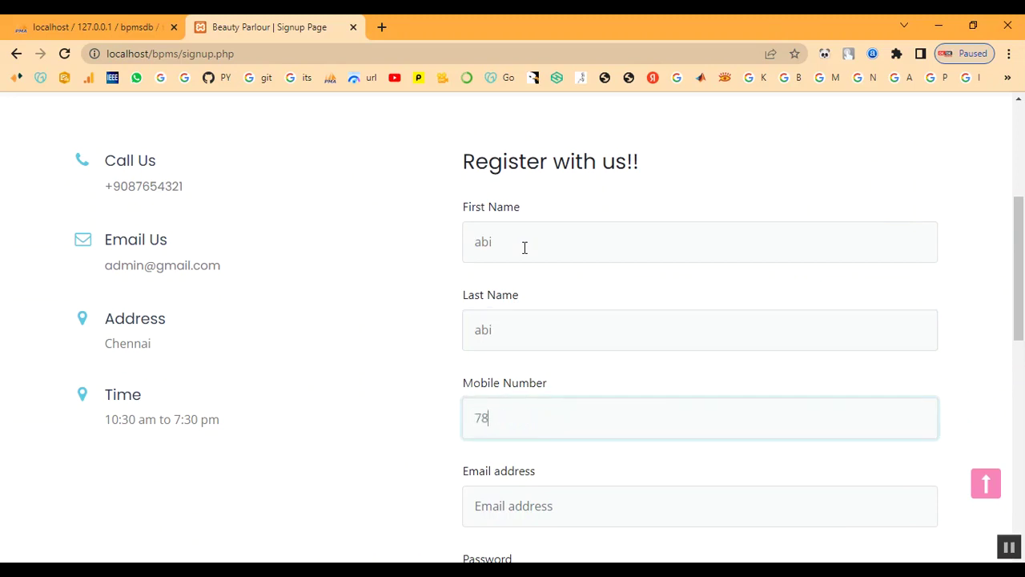
{"action": "key", "text": "Tab"}
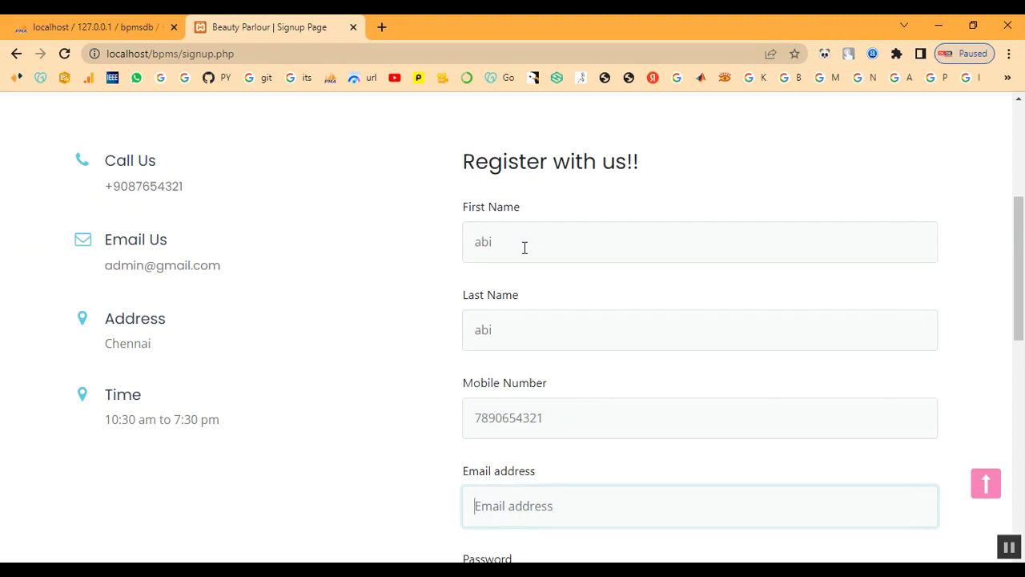
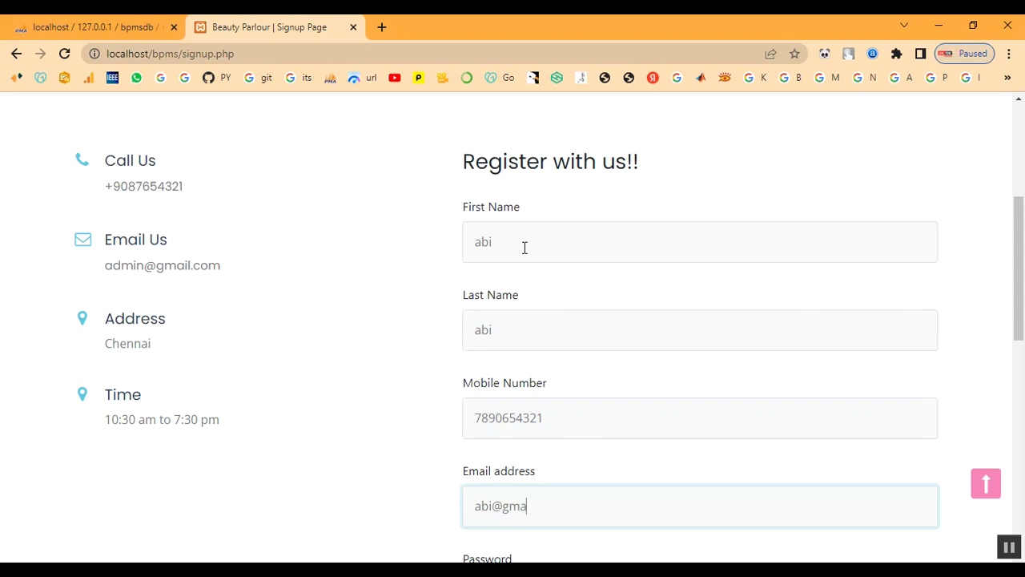
- Enter and repeat the account password, then submit the registration
{"action": "key", "text": "Tab"}
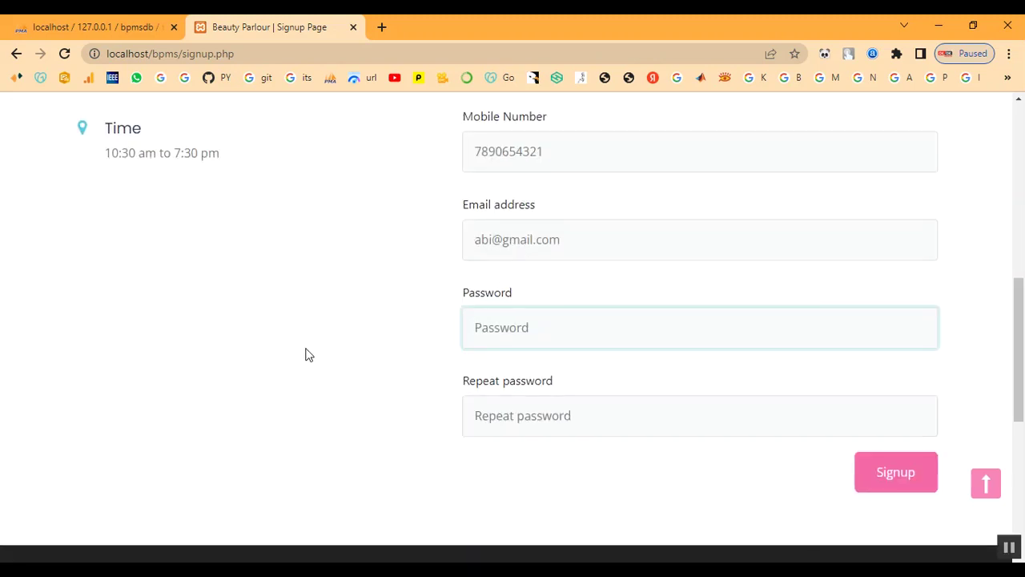
{"action": "type", "text": "123"}
{"action": "key", "text": "BackSpace"}
{"action": "type", "text": "123"}
{"action": "key", "text": "Tab"}
{"action": "type", "text": "12"}
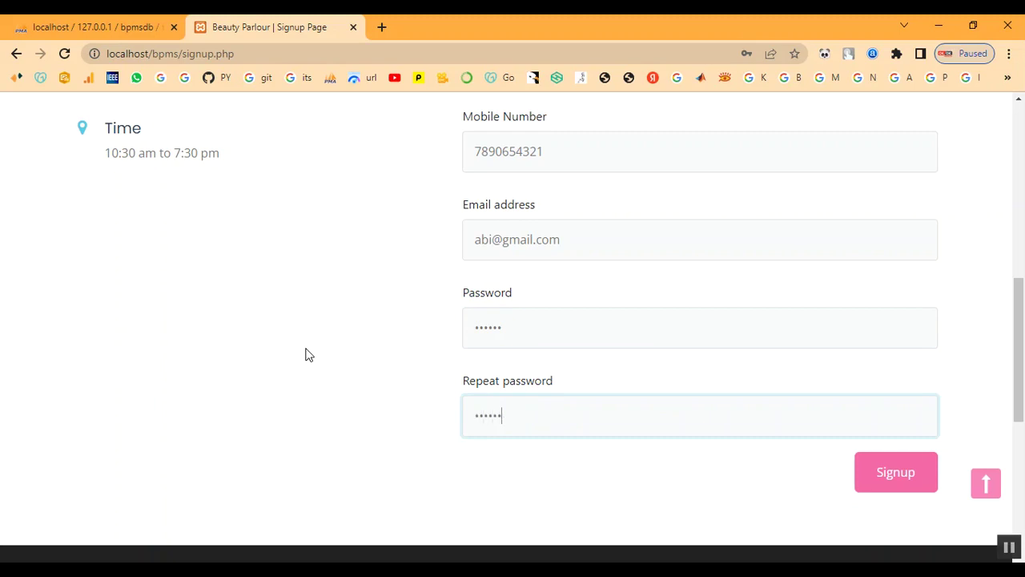
{"action": "left_click", "coordinate": [925, 489]}
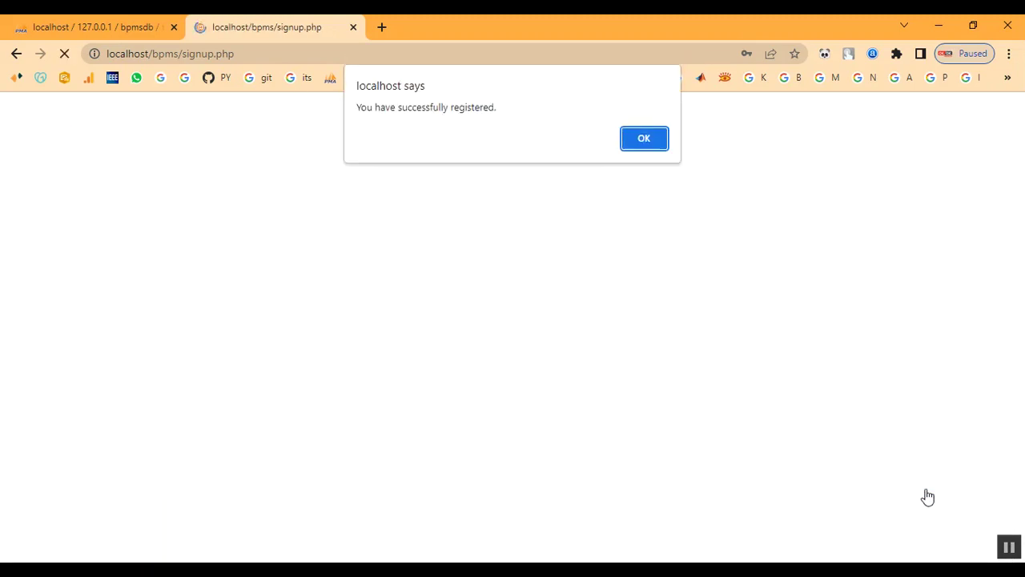
- Dismiss the registration confirmation and go to the Login page
{"action": "left_click", "coordinate": [650, 143]}
{"action": "scroll", "coordinate": [648, 288], "scroll_direction": "down", "scroll_amount": 1}
{"action": "scroll", "coordinate": [736, 225], "scroll_direction": "up", "scroll_amount": 1}
{"action": "left_click", "coordinate": [798, 128]}
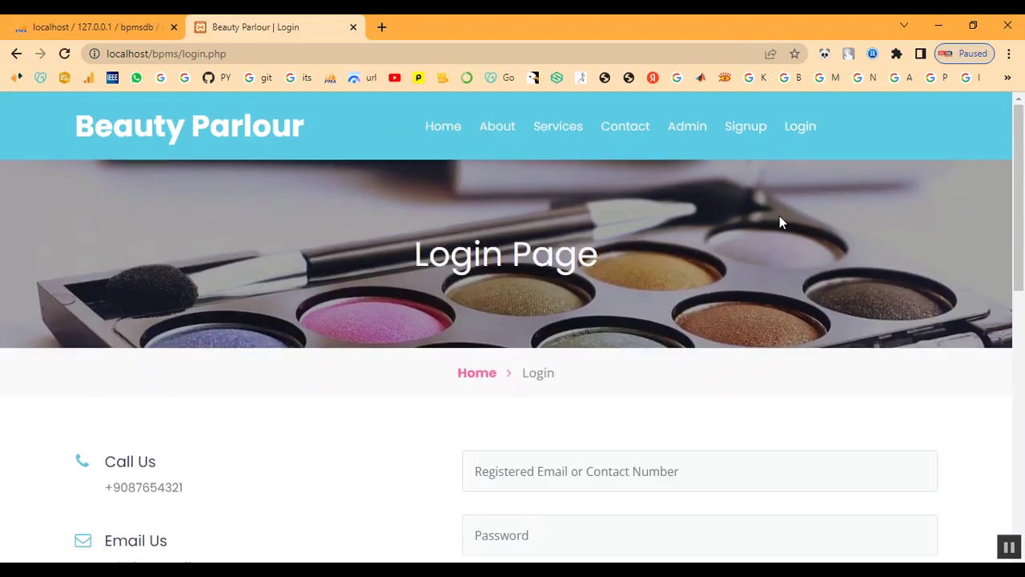
{"action": "scroll", "coordinate": [583, 332], "scroll_direction": "down", "scroll_amount": 1}
- Log in with the newly registered e-mail address and password
{"action": "left_click", "coordinate": [572, 392]}
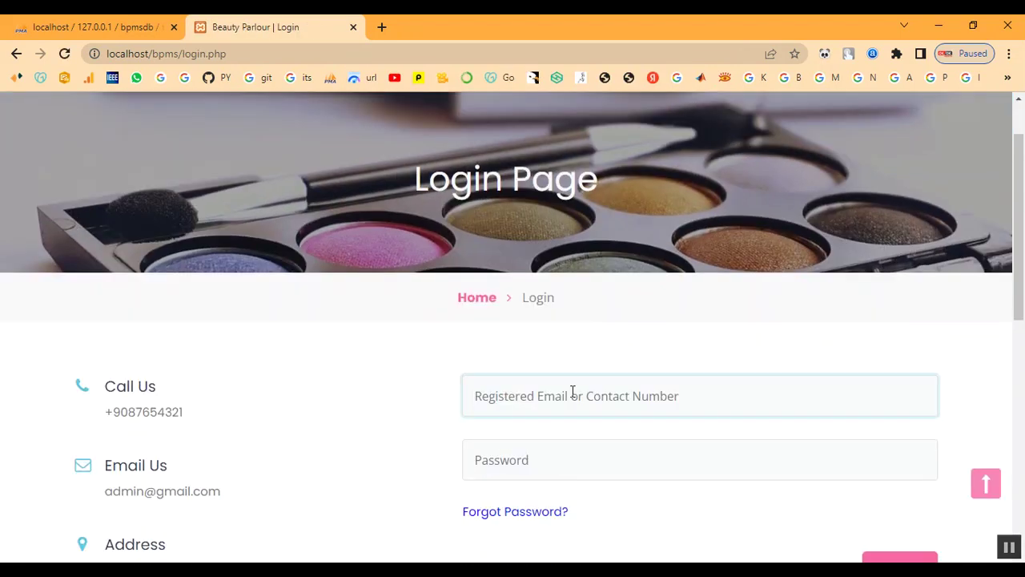
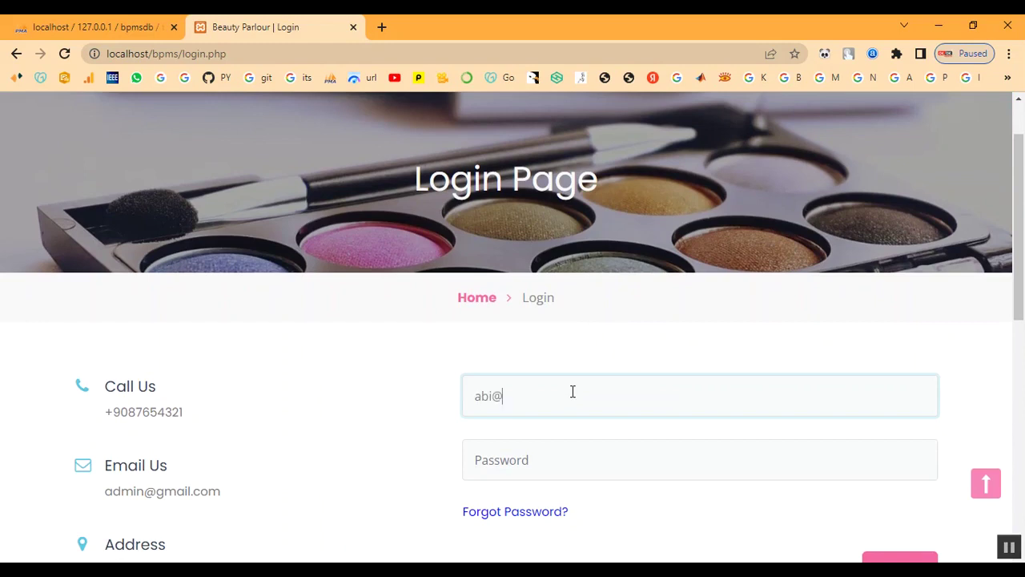
{"action": "key", "text": "Tab"}
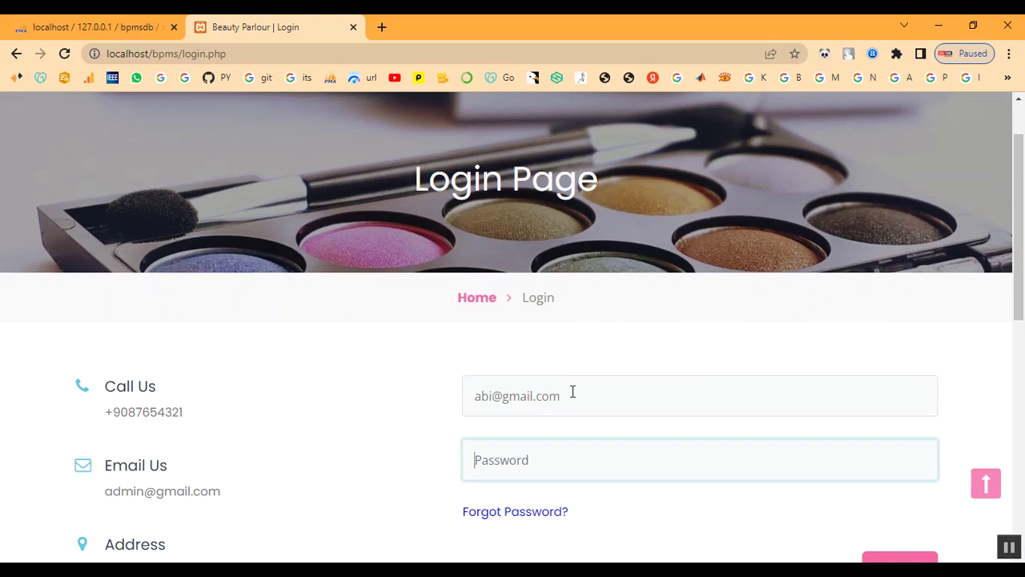
{"action": "type", "text": "123"}
{"action": "scroll", "coordinate": [573, 444], "scroll_direction": "down", "scroll_amount": 2}
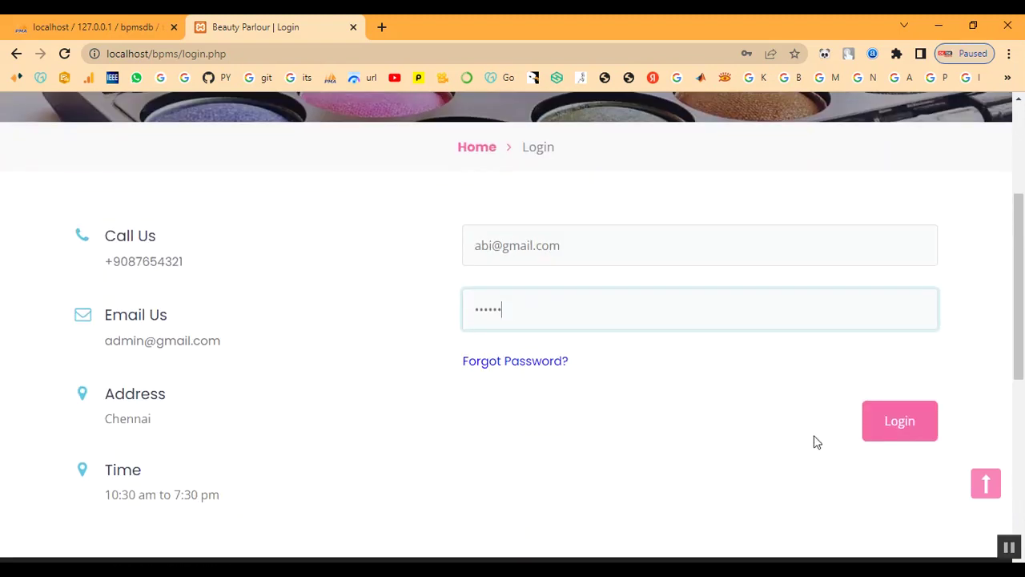
{"action": "left_click", "coordinate": [888, 435]}
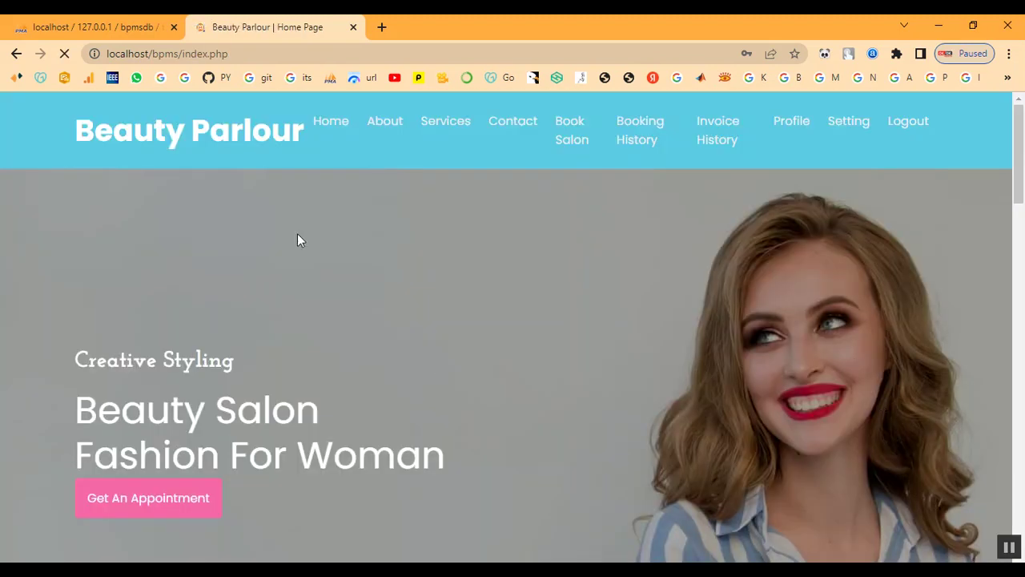
- Browse the services, then set the appointment date to 02/10/2023 on the booking page
{"action": "left_click", "coordinate": [431, 128]}
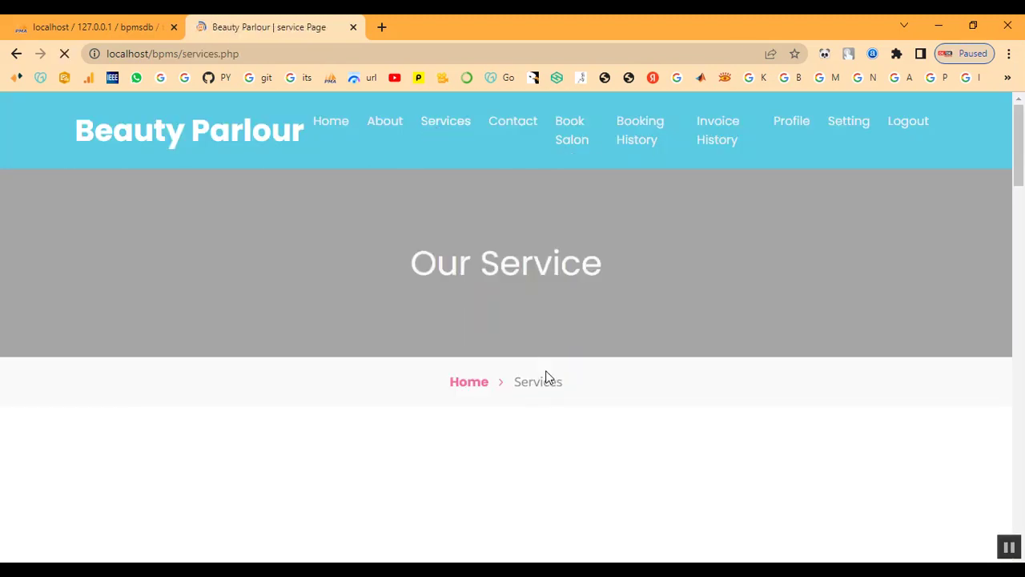
{"action": "scroll", "coordinate": [536, 390], "scroll_direction": "down", "scroll_amount": 15}
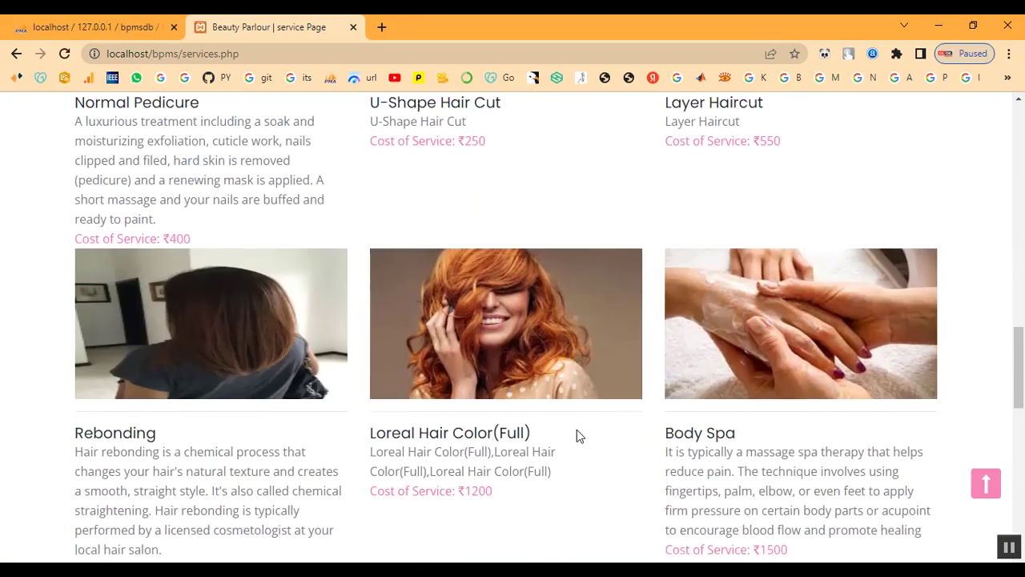
{"action": "scroll", "coordinate": [576, 430], "scroll_direction": "down", "scroll_amount": 5}
{"action": "scroll", "coordinate": [554, 462], "scroll_direction": "up", "scroll_amount": 9}
{"action": "scroll", "coordinate": [661, 413], "scroll_direction": "up", "scroll_amount": 10}
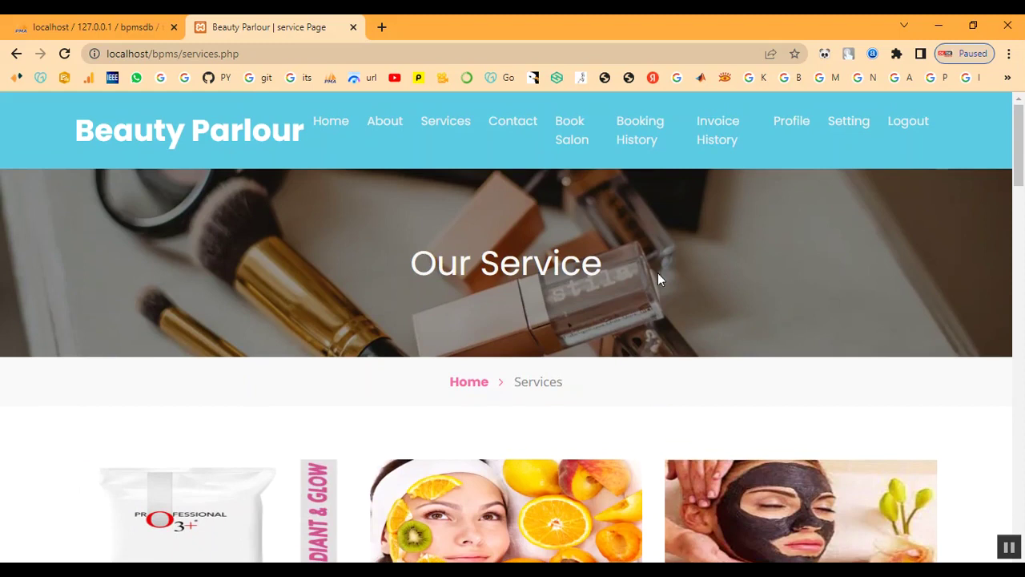
{"action": "left_click", "coordinate": [569, 138]}
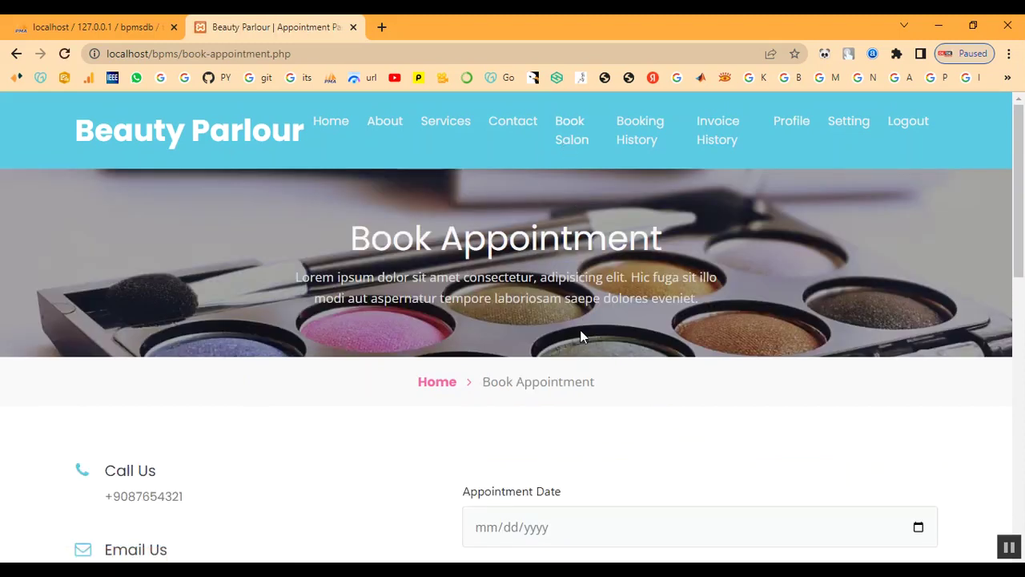
{"action": "scroll", "coordinate": [582, 337], "scroll_direction": "down", "scroll_amount": 4}
{"action": "left_click", "coordinate": [918, 227]}
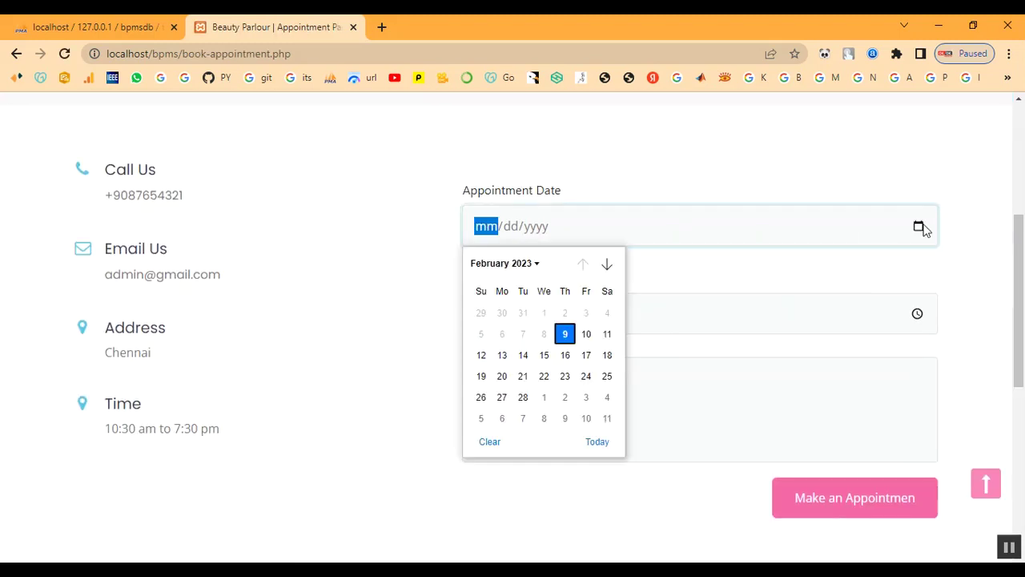
{"action": "left_click", "coordinate": [583, 336]}
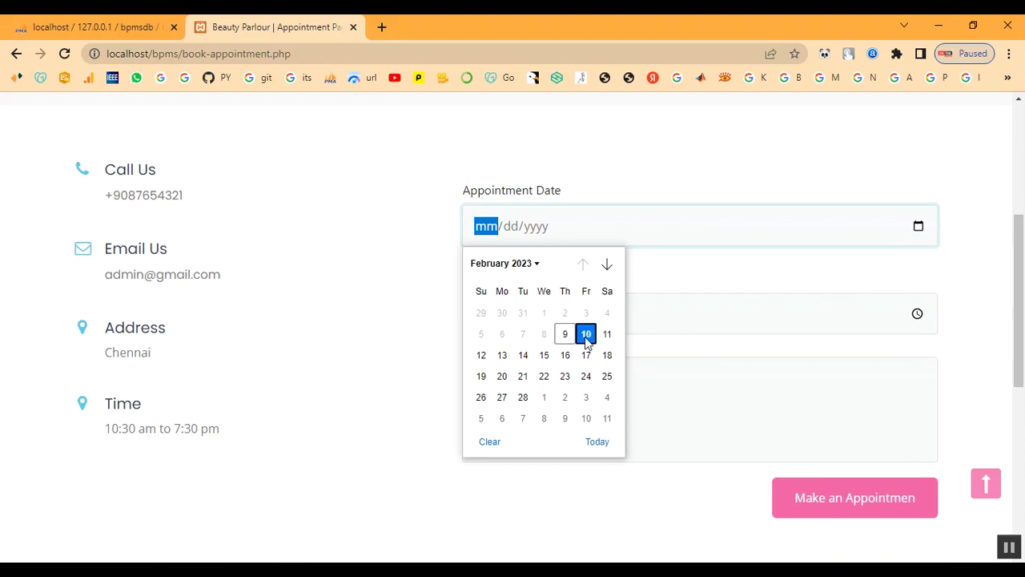
- Set the appointment time to 10:00 AM in the time picker
{"action": "left_click", "coordinate": [916, 314]}
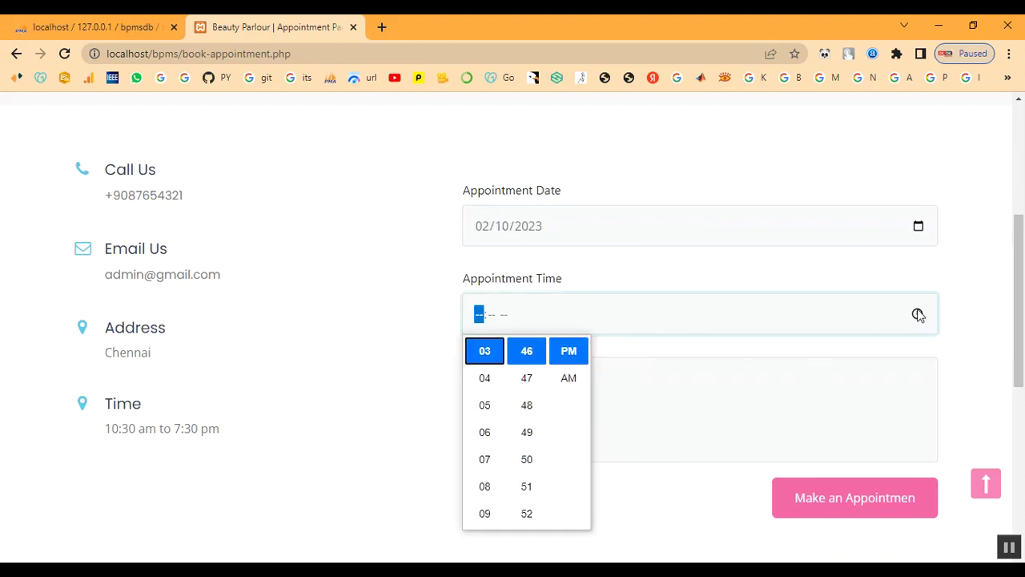
{"action": "scroll", "coordinate": [486, 408], "scroll_direction": "up", "scroll_amount": 3}
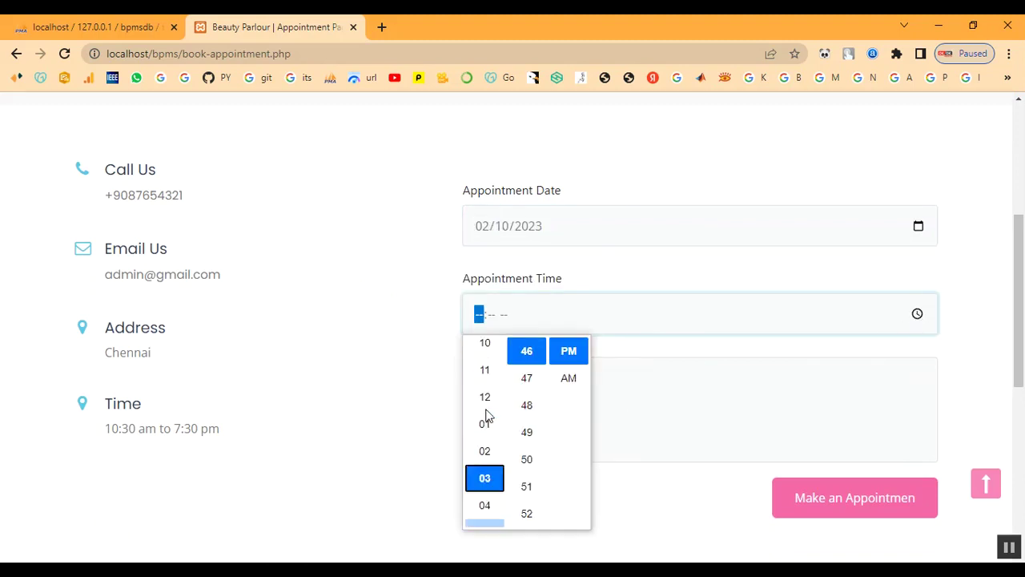
{"action": "left_click", "coordinate": [491, 379]}
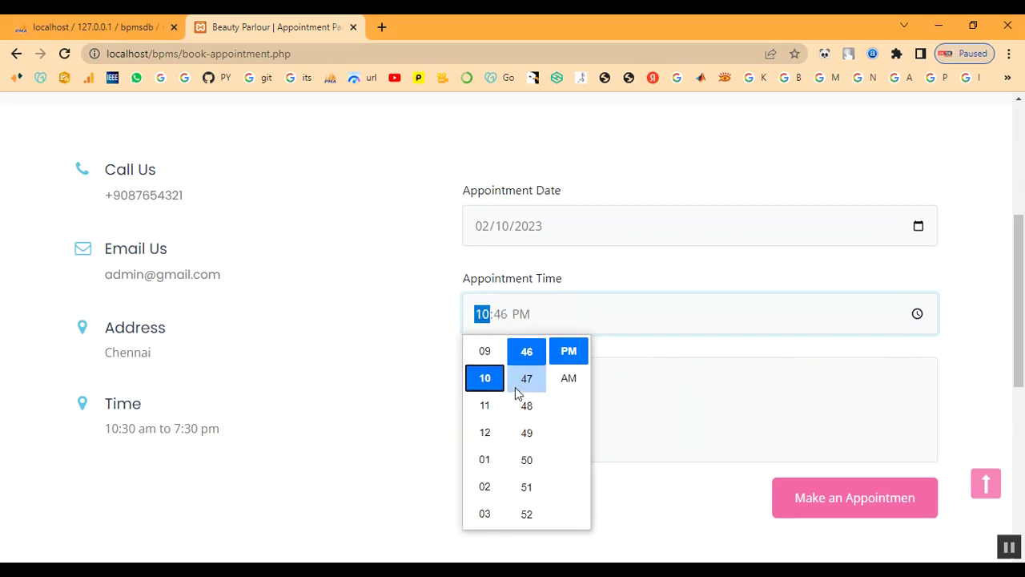
{"action": "scroll", "coordinate": [517, 393], "scroll_direction": "up", "scroll_amount": 7}
{"action": "scroll", "coordinate": [527, 407], "scroll_direction": "up", "scroll_amount": 6}
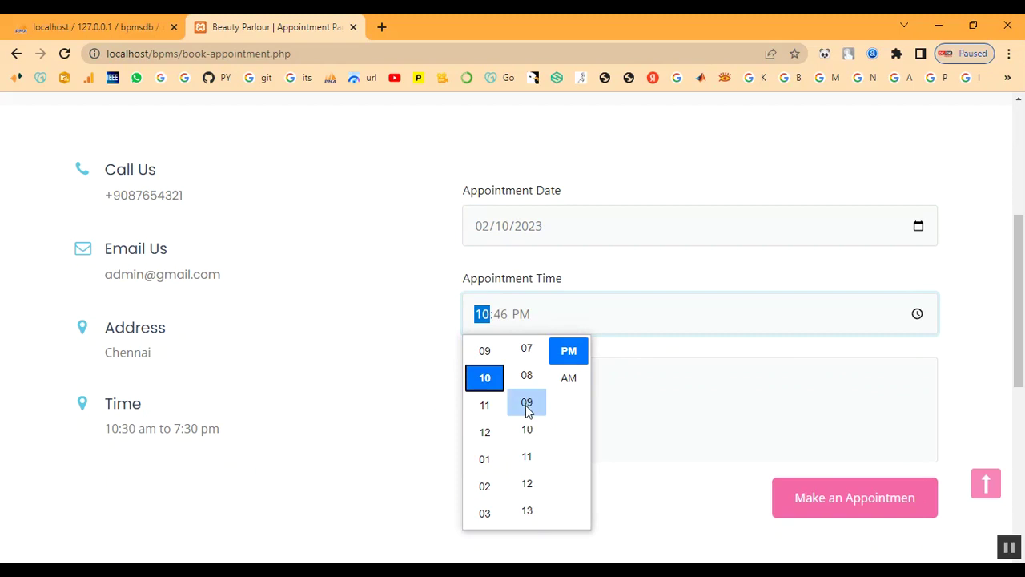
{"action": "scroll", "coordinate": [528, 401], "scroll_direction": "up", "scroll_amount": 2}
{"action": "scroll", "coordinate": [529, 391], "scroll_direction": "up", "scroll_amount": 2}
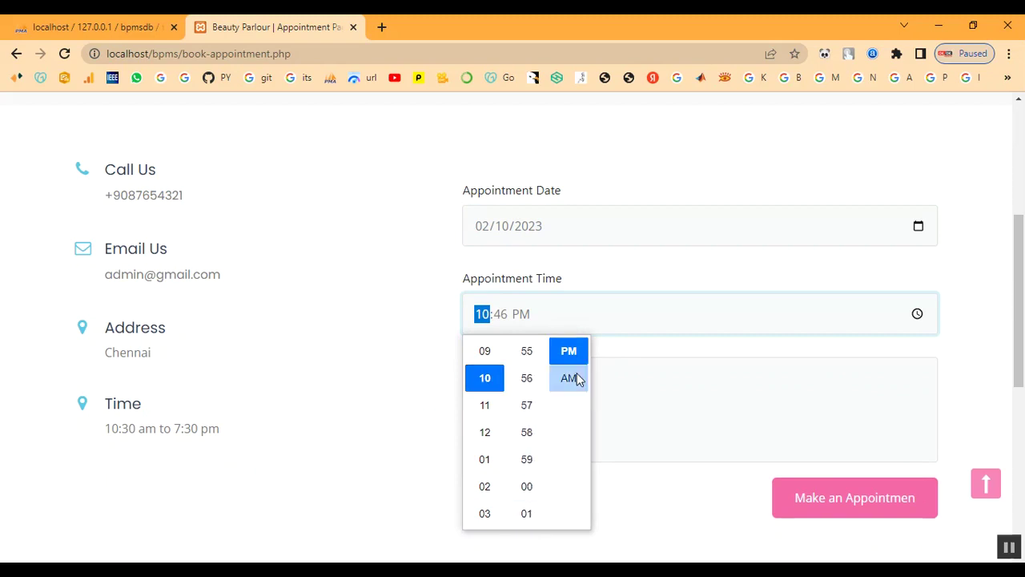
{"action": "left_click", "coordinate": [568, 377]}
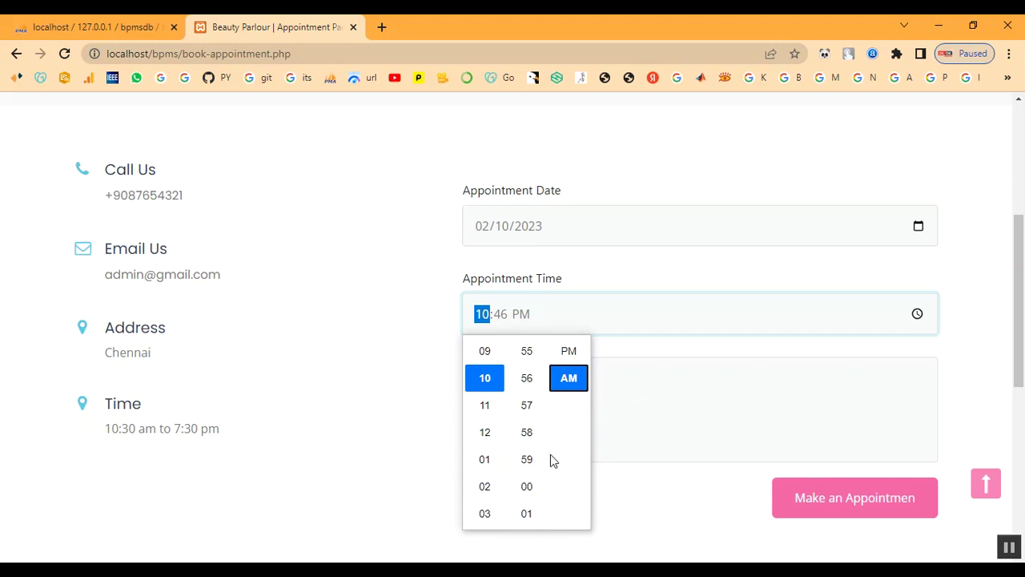
{"action": "scroll", "coordinate": [536, 447], "scroll_direction": "down", "scroll_amount": 2}
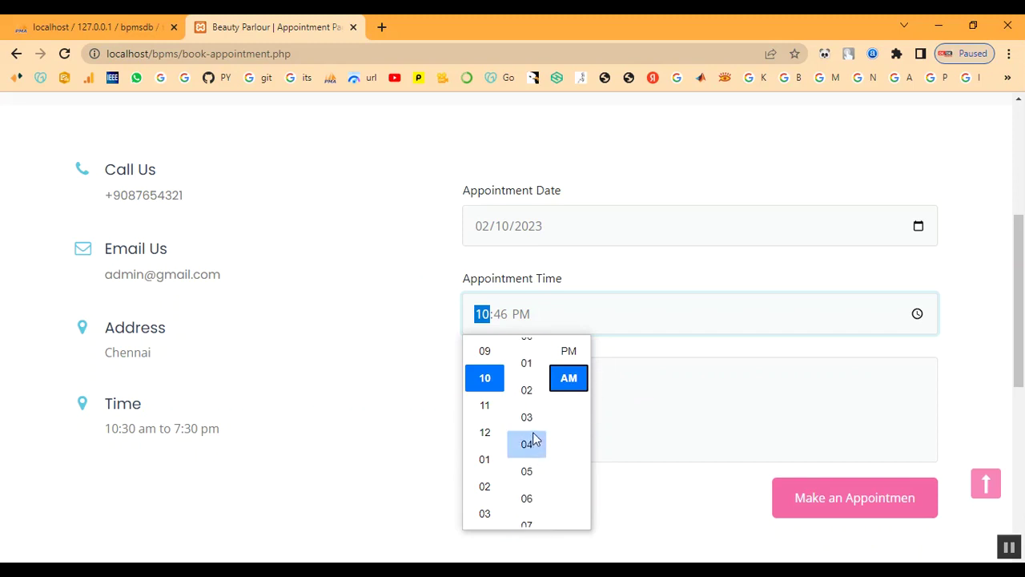
{"action": "scroll", "coordinate": [535, 401], "scroll_direction": "up", "scroll_amount": 1}
{"action": "left_click", "coordinate": [531, 362]}
{"action": "left_click", "coordinate": [693, 358]}
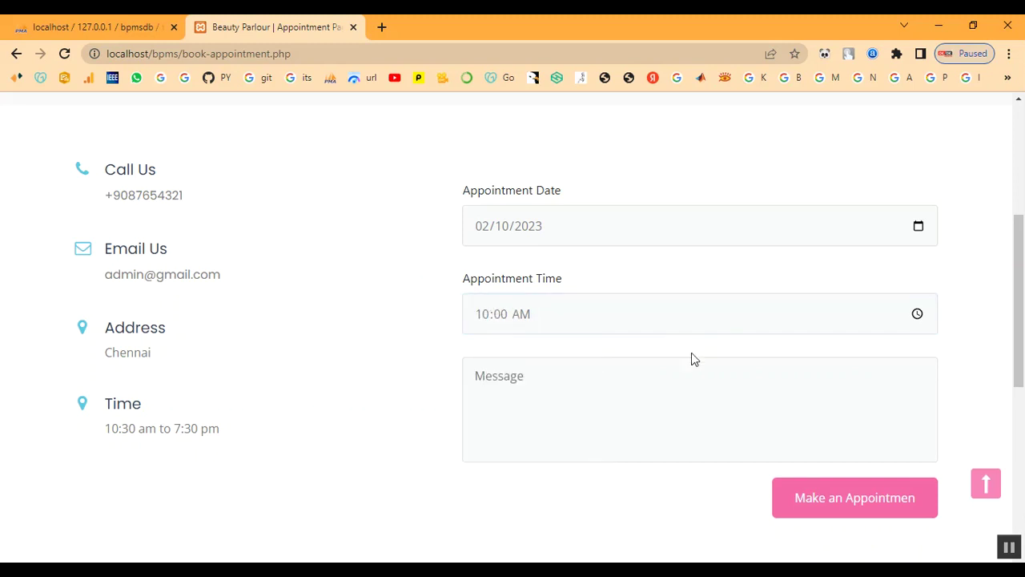
- Enter the message 'Keratin Treatment' and submit the appointment request
{"action": "left_click", "coordinate": [558, 407]}
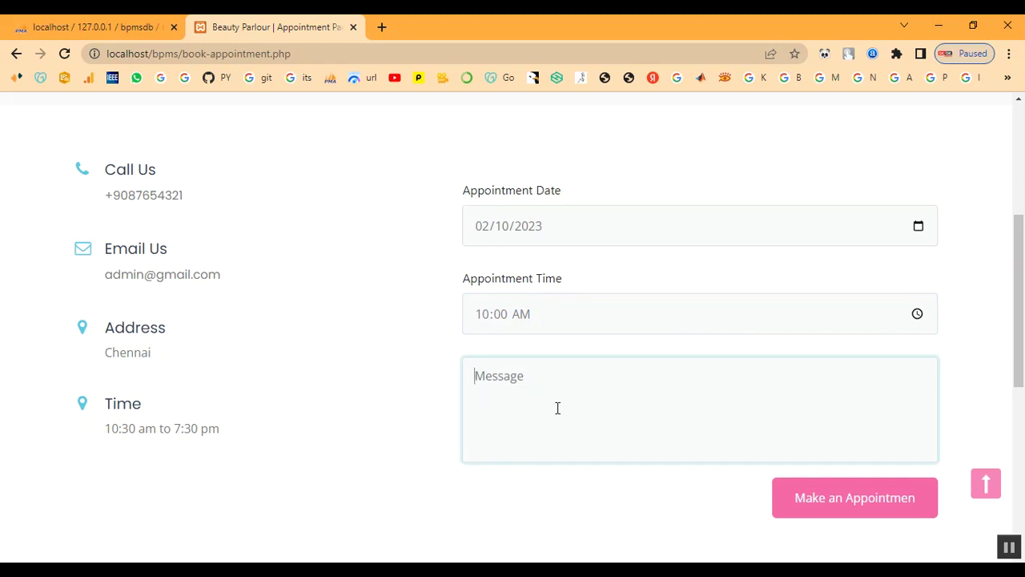
{"action": "type", "text": "I"}
{"action": "key", "text": "BackSpace"}
{"action": "type", "text": "Keratin Treatment"}
{"action": "left_click", "coordinate": [805, 497]}
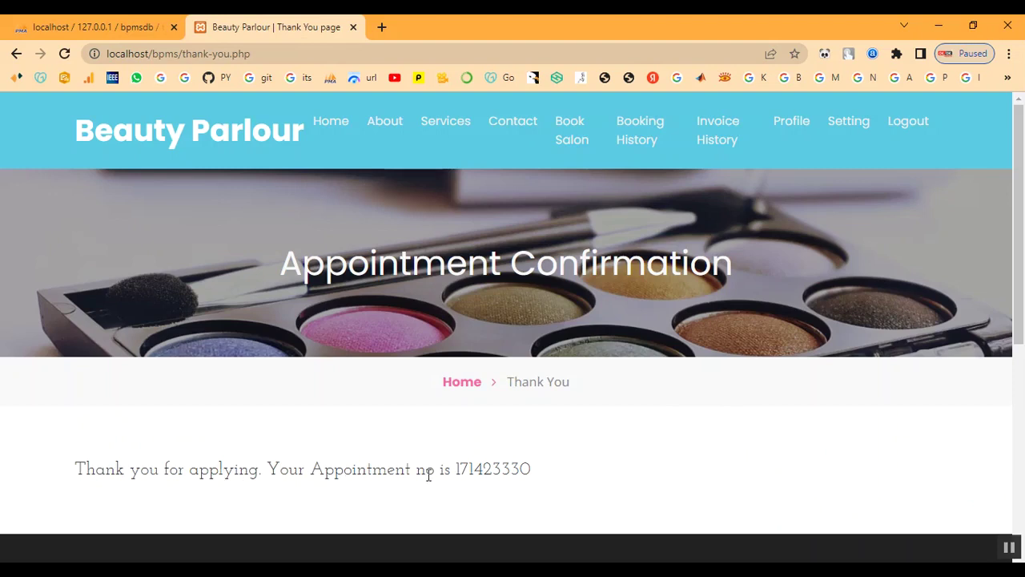
{"action": "left_click_drag", "start_coordinate": [456, 469], "coordinate": [540, 473]}
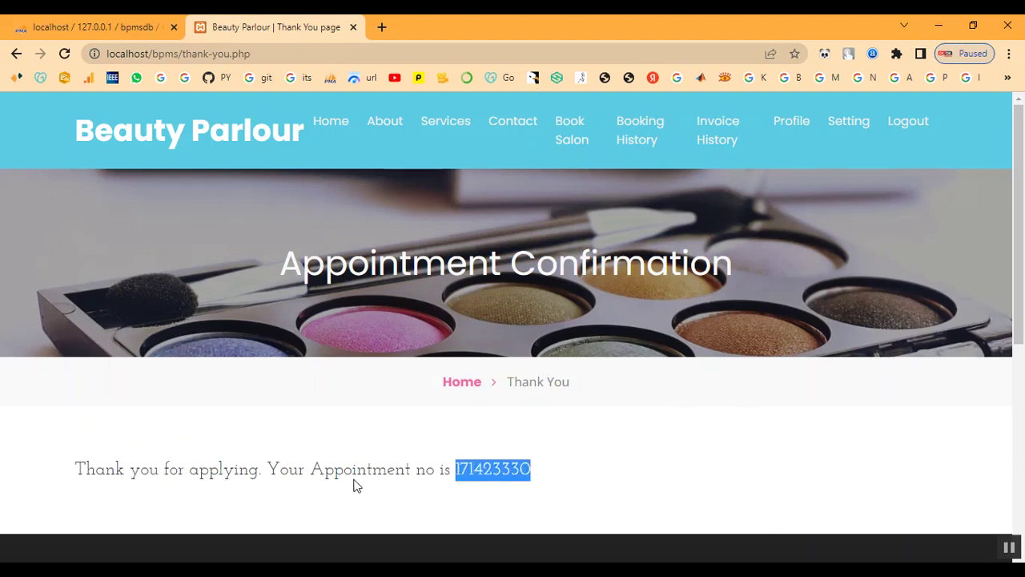
{"action": "right_click", "coordinate": [480, 479]}
{"action": "left_click", "coordinate": [534, 384]}
{"action": "left_click_drag", "start_coordinate": [80, 472], "coordinate": [627, 486]}
{"action": "left_click", "coordinate": [628, 486]}
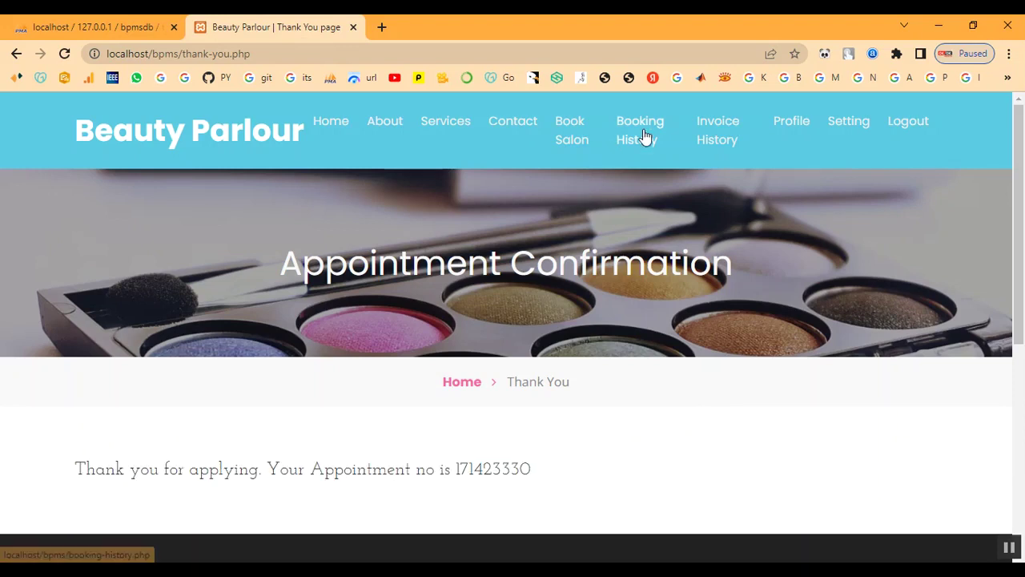
- Check appointment 171423330's details in Booking History, still awaiting confirmation
{"action": "left_click", "coordinate": [646, 137]}
{"action": "scroll", "coordinate": [715, 429], "scroll_direction": "down", "scroll_amount": 2}
{"action": "scroll", "coordinate": [715, 423], "scroll_direction": "down", "scroll_amount": 1}
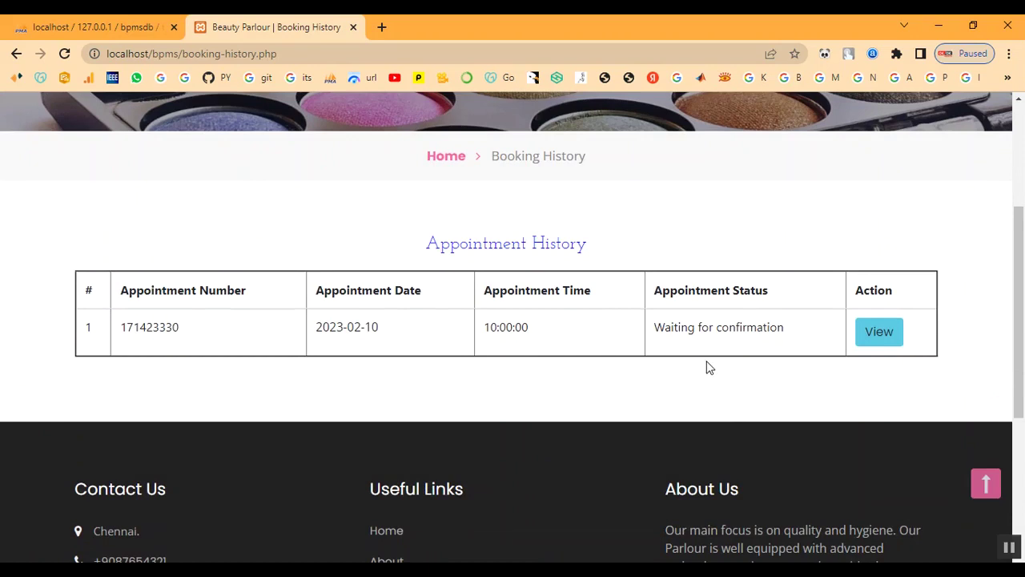
{"action": "left_click", "coordinate": [888, 336]}
{"action": "scroll", "coordinate": [744, 393], "scroll_direction": "down", "scroll_amount": 4}
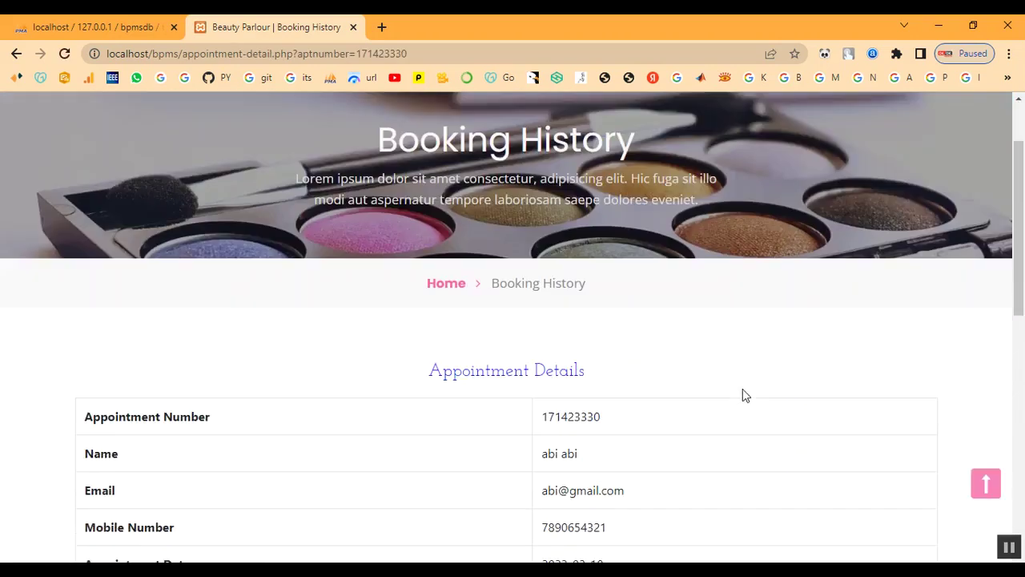
{"action": "left_click_drag", "start_coordinate": [542, 472], "coordinate": [710, 487]}
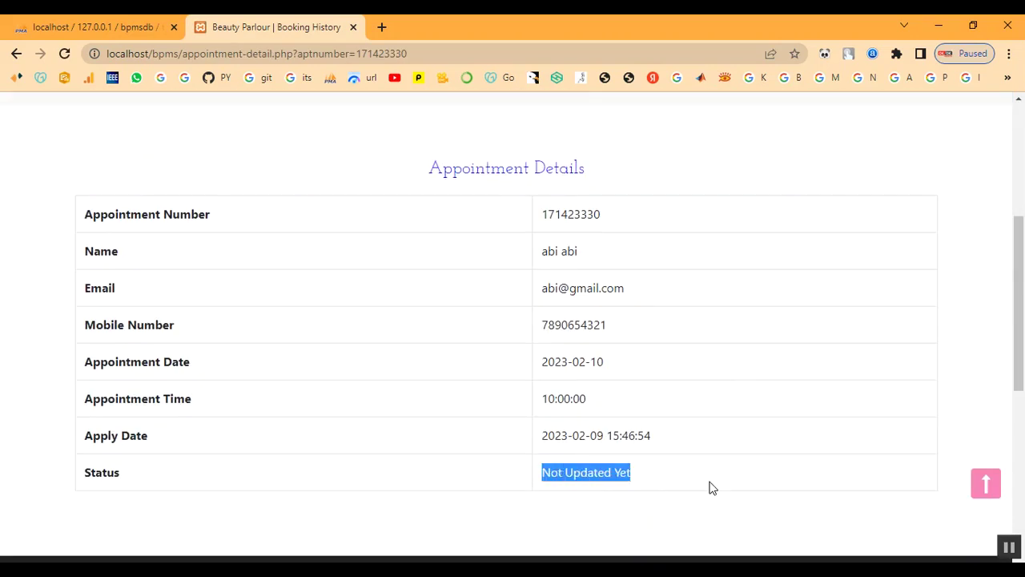
{"action": "scroll", "coordinate": [732, 382], "scroll_direction": "up", "scroll_amount": 4}
{"action": "left_click", "coordinate": [643, 147]}
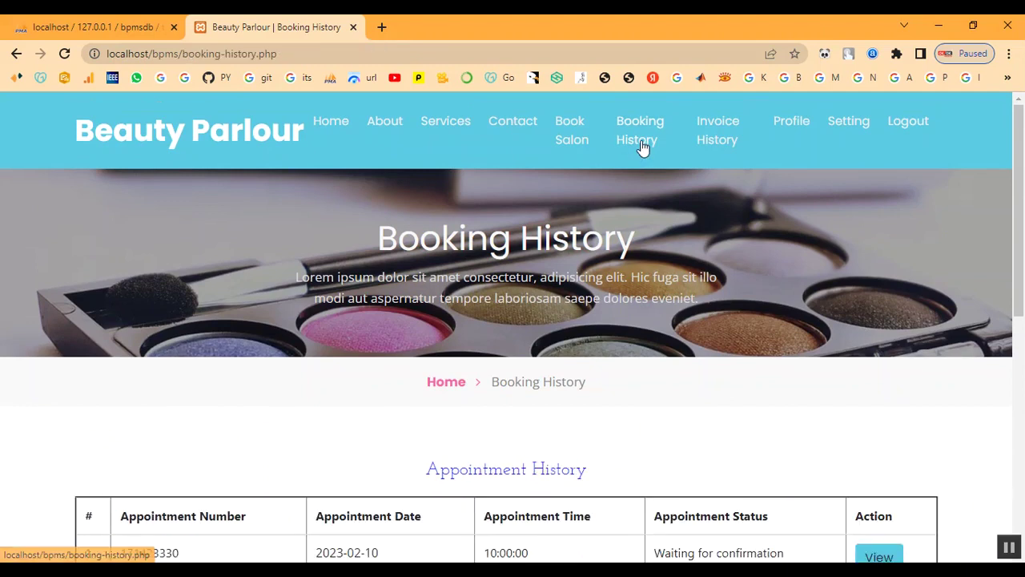
- Review the still-empty Invoice History, then go to the User Profile
{"action": "left_click", "coordinate": [732, 135]}
{"action": "scroll", "coordinate": [732, 278], "scroll_direction": "down", "scroll_amount": 3}
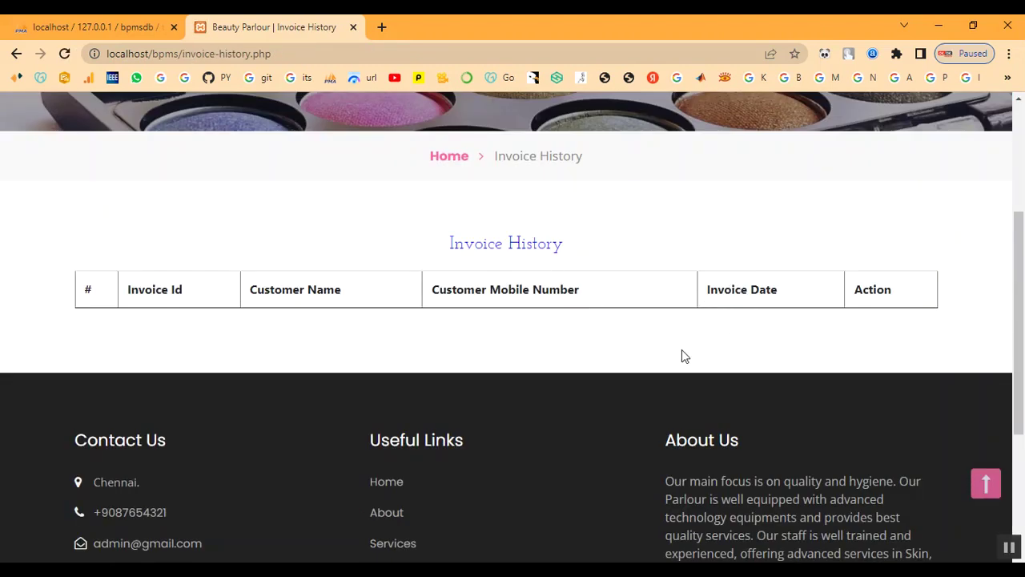
{"action": "scroll", "coordinate": [682, 352], "scroll_direction": "up", "scroll_amount": 3}
{"action": "left_click", "coordinate": [787, 125]}
- Look over the profile and password settings, then log out of the customer account
{"action": "scroll", "coordinate": [708, 342], "scroll_direction": "down", "scroll_amount": 1}
{"action": "scroll", "coordinate": [705, 344], "scroll_direction": "down", "scroll_amount": 8}
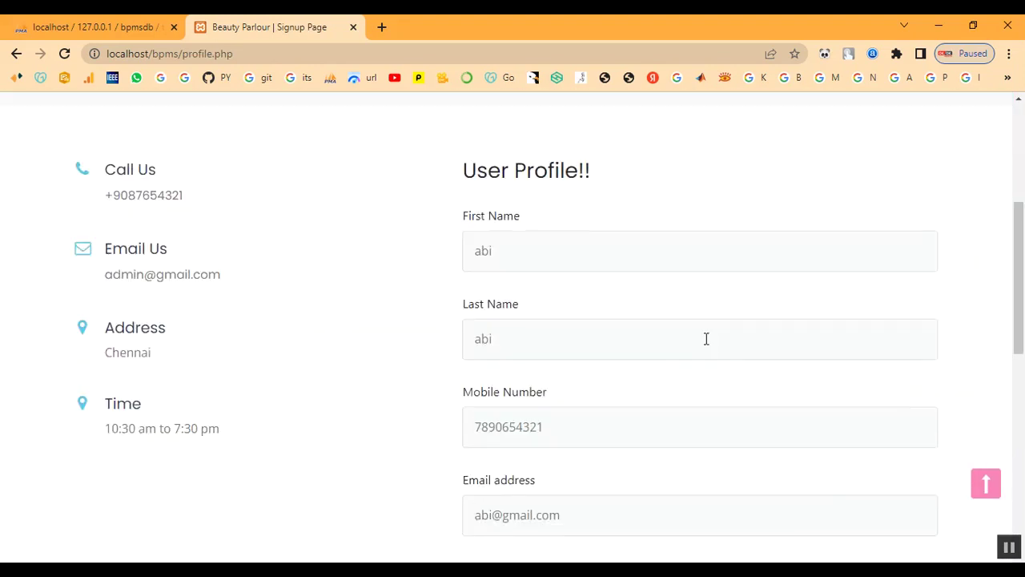
{"action": "scroll", "coordinate": [693, 349], "scroll_direction": "up", "scroll_amount": 4}
{"action": "scroll", "coordinate": [693, 352], "scroll_direction": "up", "scroll_amount": 5}
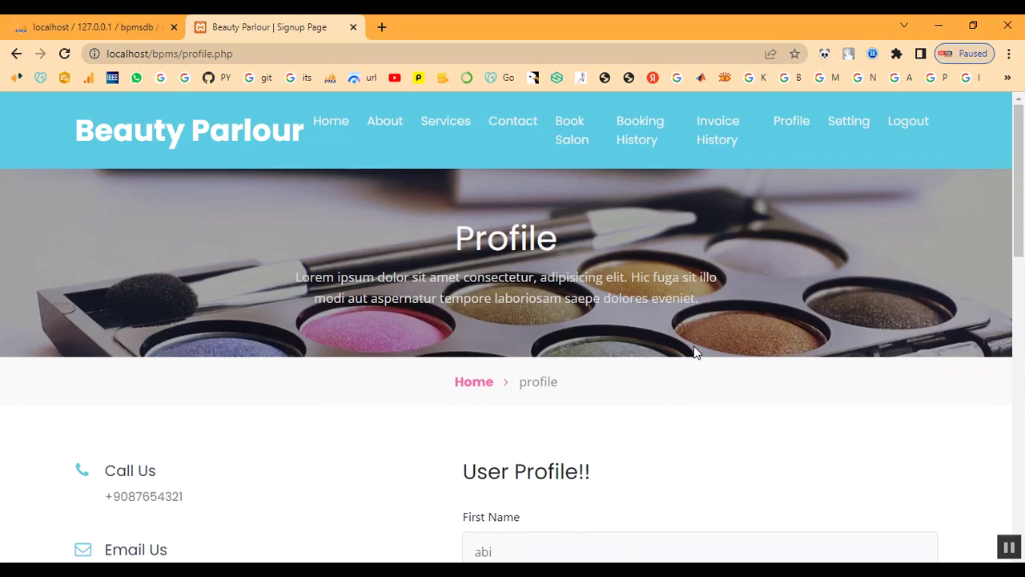
{"action": "left_click", "coordinate": [848, 125]}
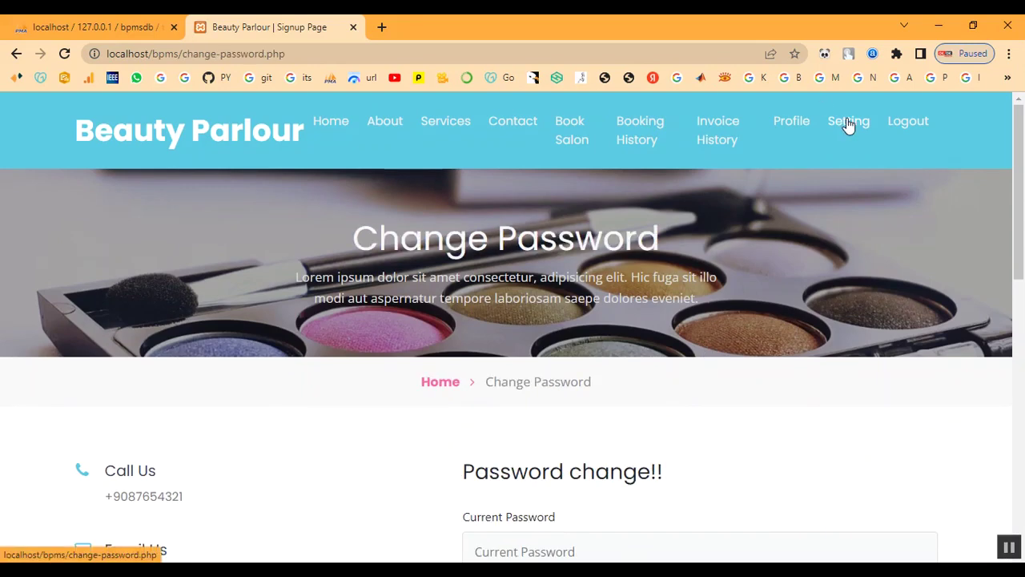
{"action": "scroll", "coordinate": [798, 270], "scroll_direction": "down", "scroll_amount": 5}
{"action": "scroll", "coordinate": [799, 273], "scroll_direction": "up", "scroll_amount": 5}
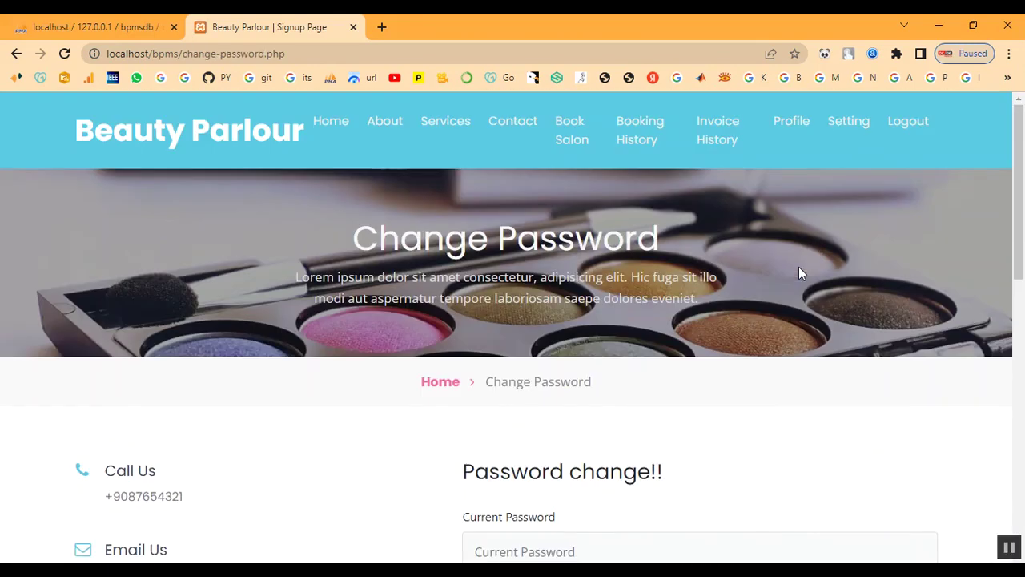
{"action": "left_click", "coordinate": [920, 128]}
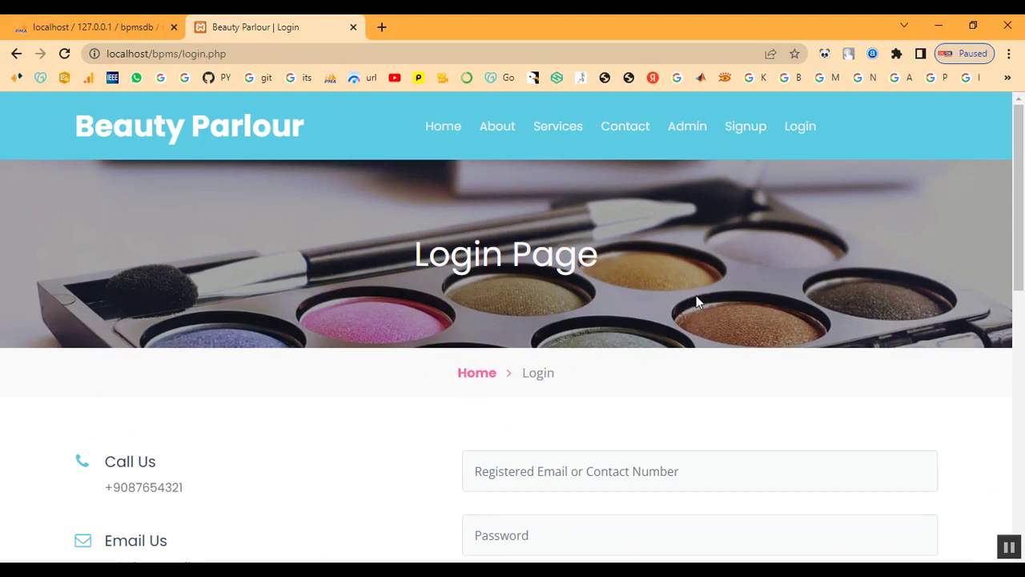
- From the home page, sign in to the admin panel with the admin username and password
{"action": "left_click", "coordinate": [476, 375]}
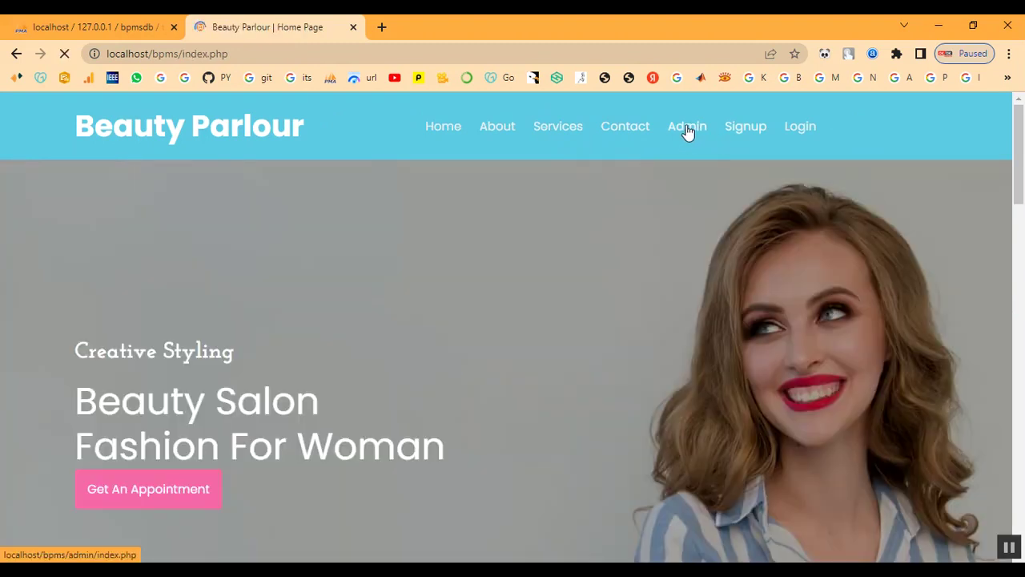
{"action": "left_click", "coordinate": [683, 130]}
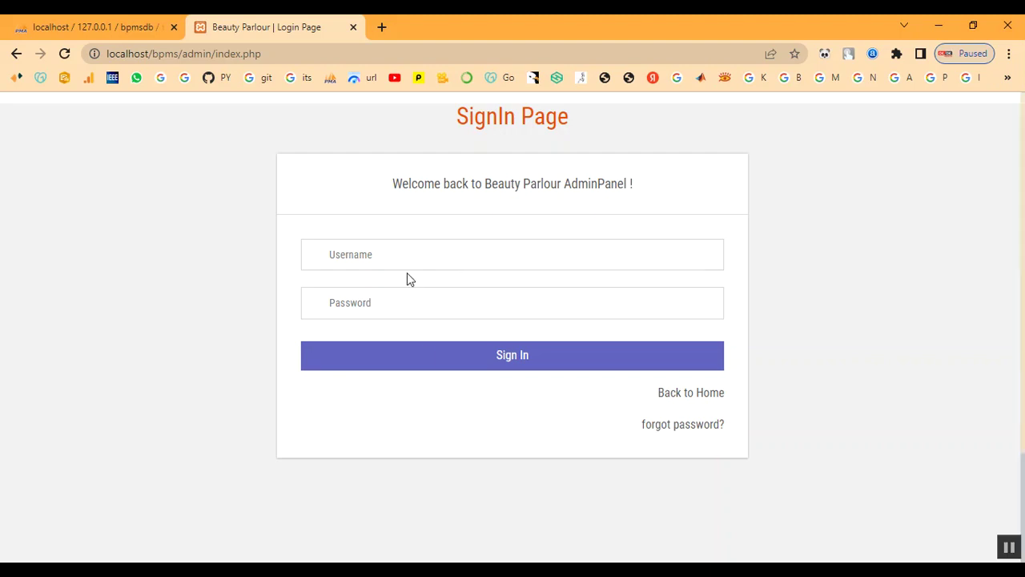
{"action": "left_click", "coordinate": [408, 263]}
{"action": "type", "text": "adminT"}
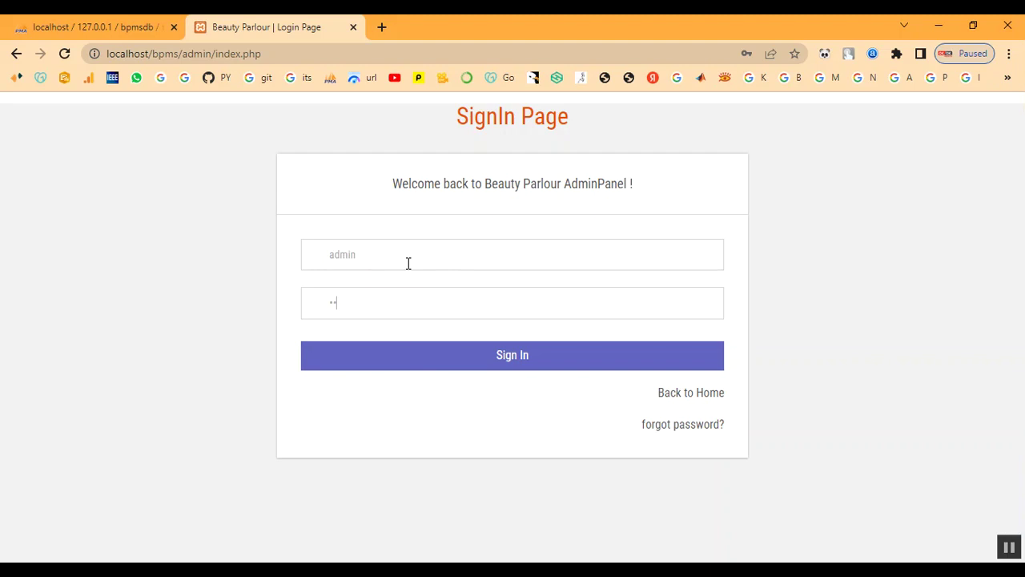
{"action": "left_click", "coordinate": [425, 350]}
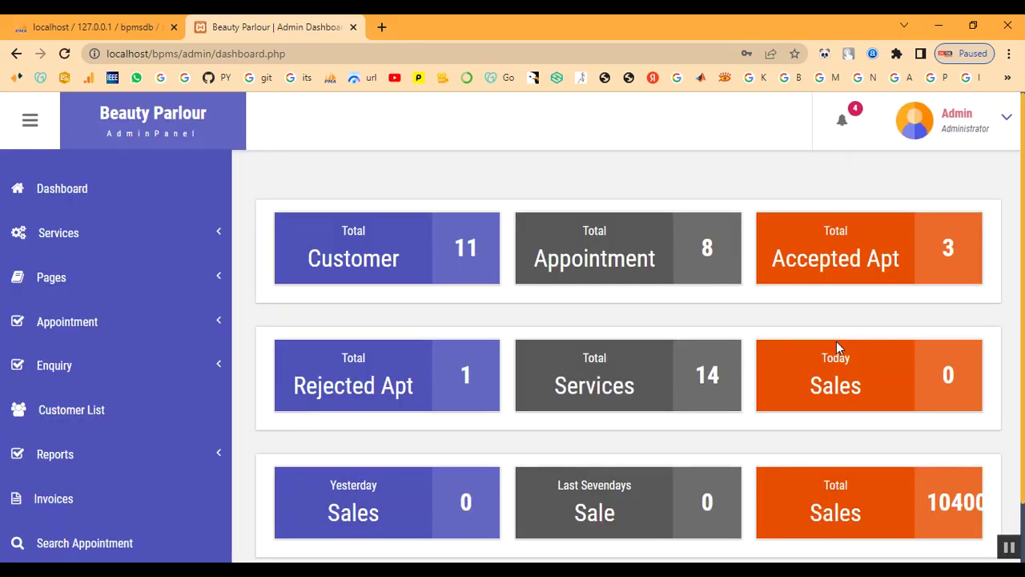
- Open appointment 171423330's details from All Appointment row 8 and its bell notification
{"action": "left_click", "coordinate": [80, 324]}
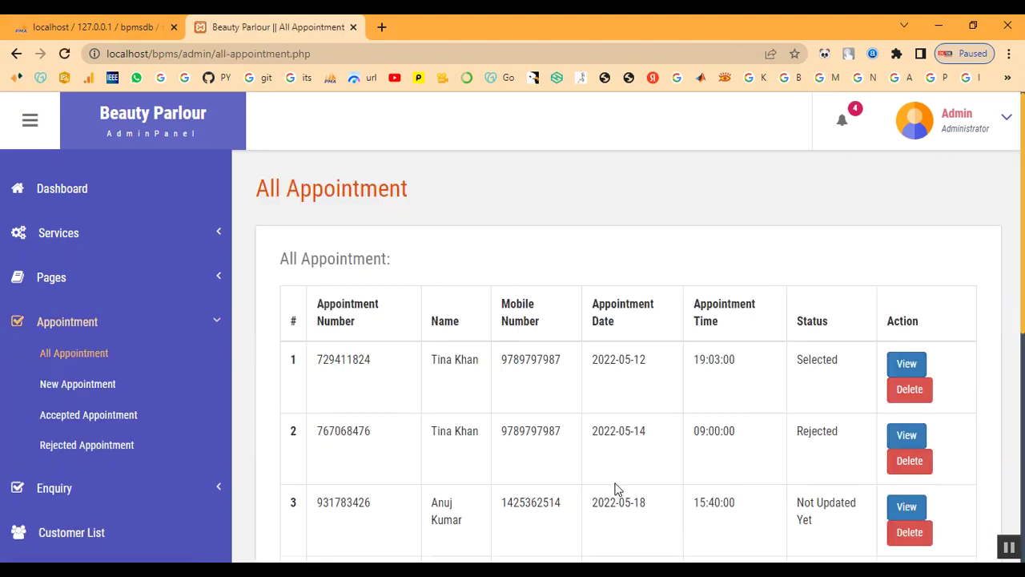
{"action": "scroll", "coordinate": [481, 371], "scroll_direction": "down", "scroll_amount": 3}
{"action": "scroll", "coordinate": [510, 455], "scroll_direction": "down", "scroll_amount": 2}
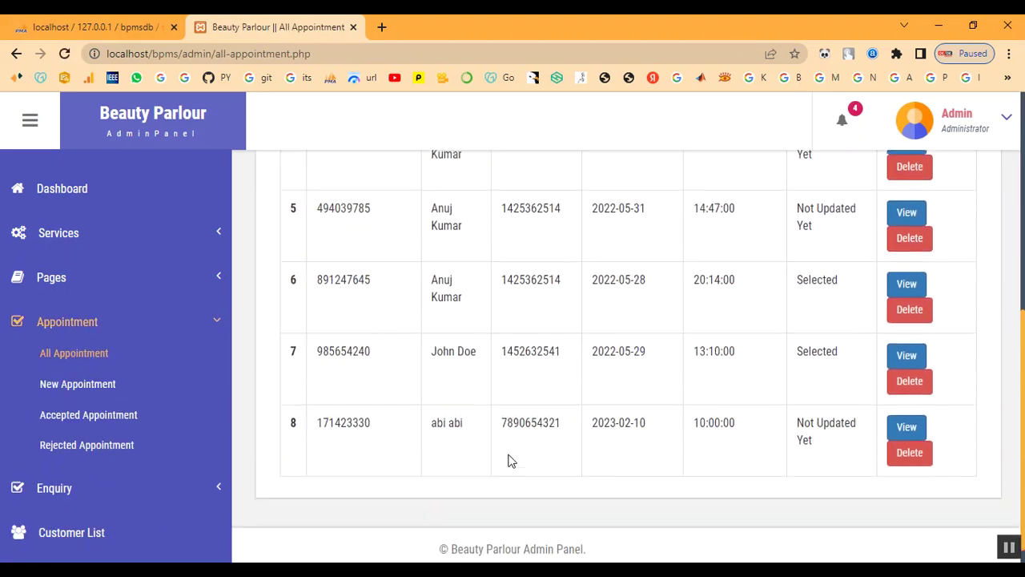
{"action": "left_click_drag", "start_coordinate": [430, 413], "coordinate": [833, 451]}
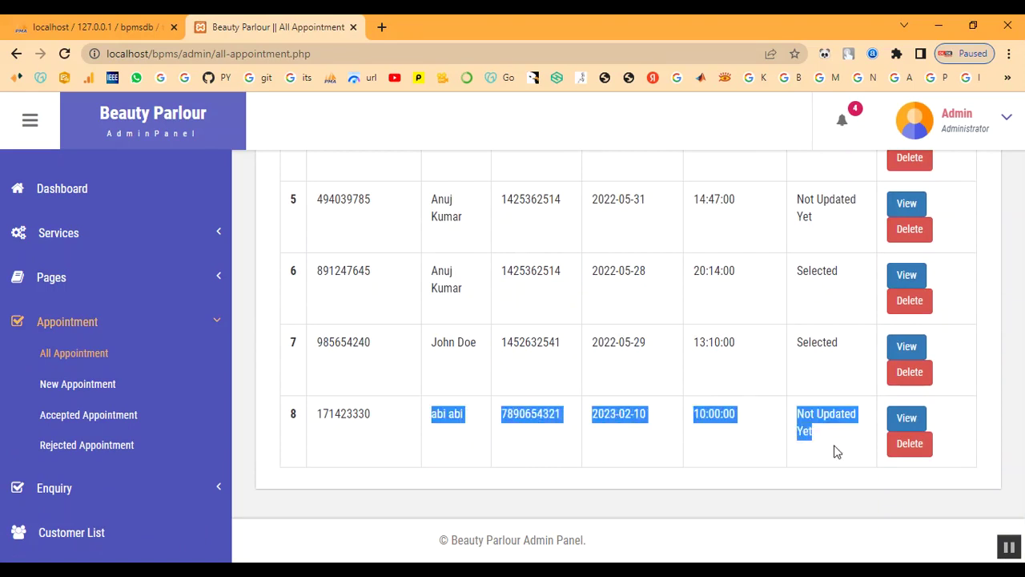
{"action": "left_click", "coordinate": [835, 432]}
{"action": "left_click", "coordinate": [913, 425]}
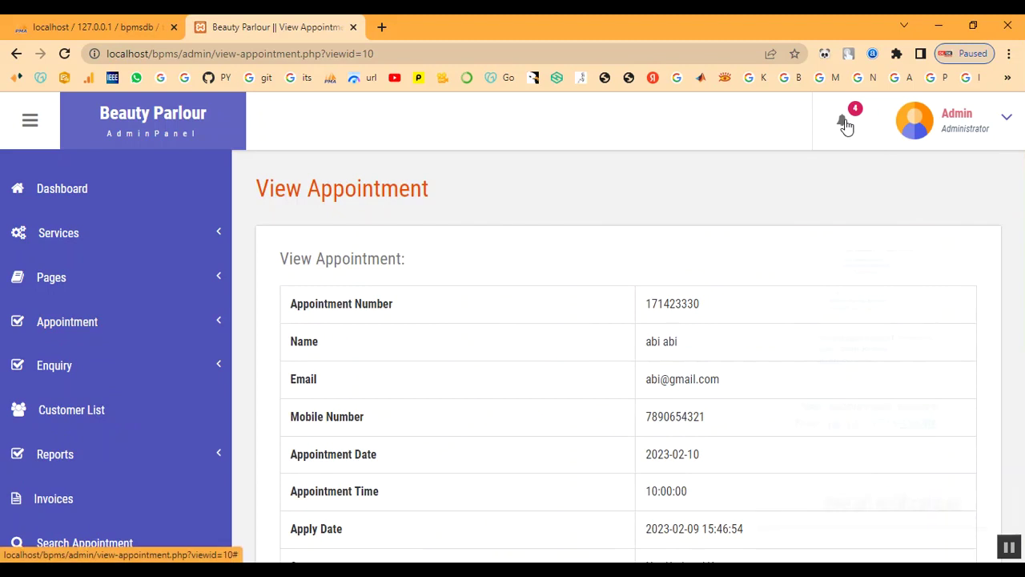
{"action": "left_click", "coordinate": [844, 126]}
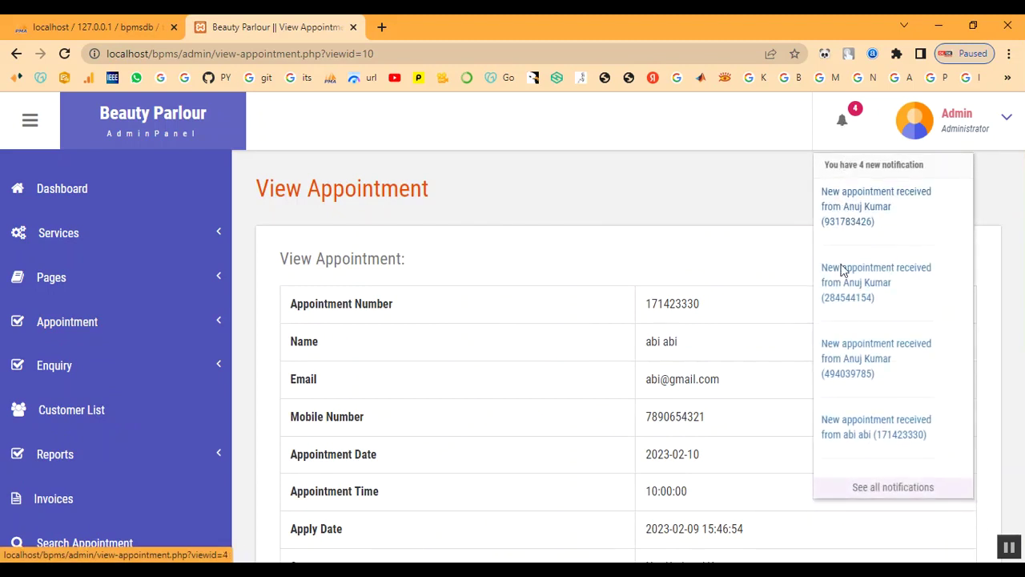
{"action": "left_click", "coordinate": [842, 437]}
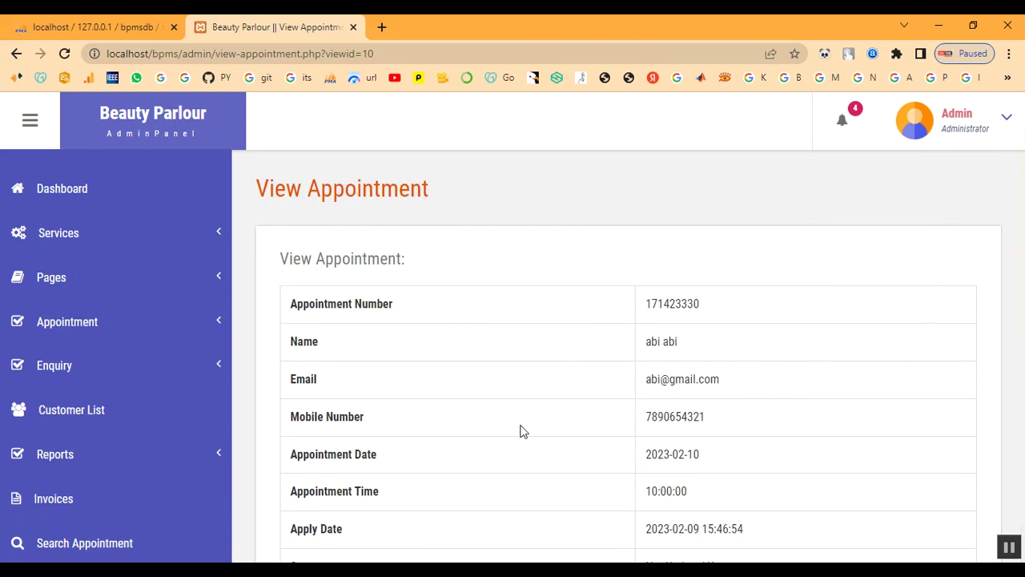
- Save remark 'as' with status Selected for the appointment and dismiss the confirmation
{"action": "scroll", "coordinate": [839, 354], "scroll_direction": "down", "scroll_amount": 3}
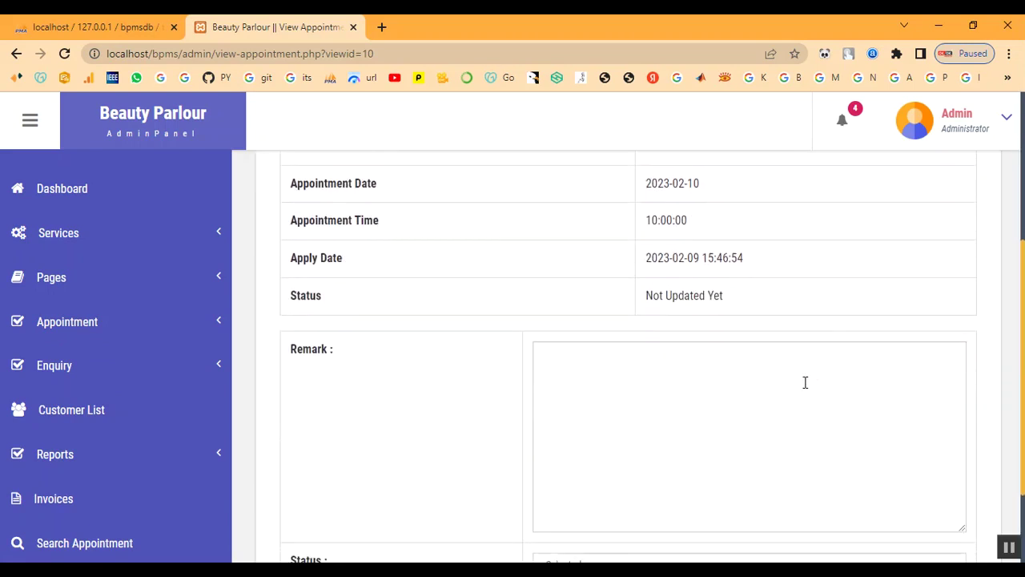
{"action": "scroll", "coordinate": [722, 372], "scroll_direction": "up", "scroll_amount": 2}
{"action": "scroll", "coordinate": [723, 366], "scroll_direction": "down", "scroll_amount": 3}
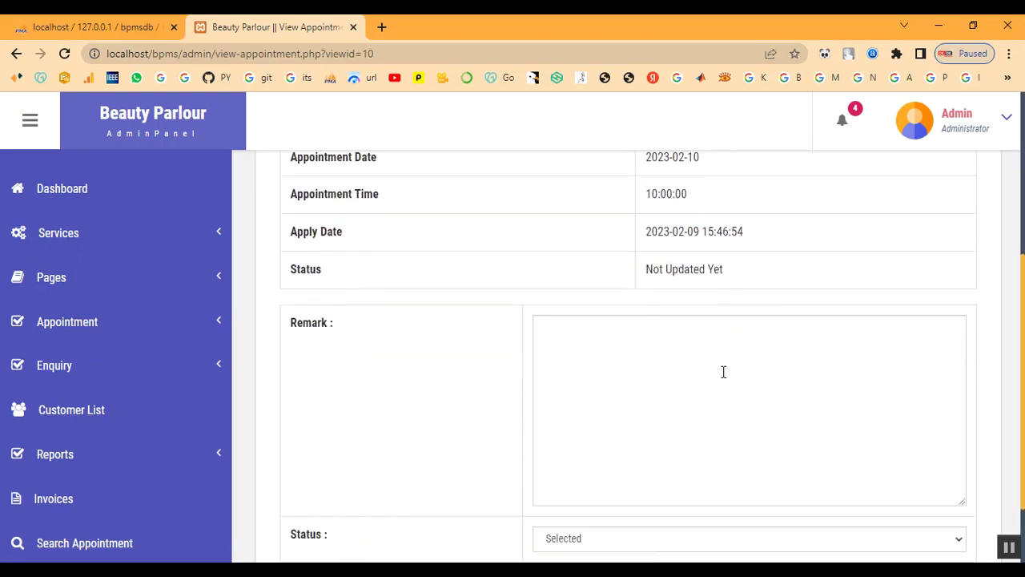
{"action": "left_click", "coordinate": [717, 398]}
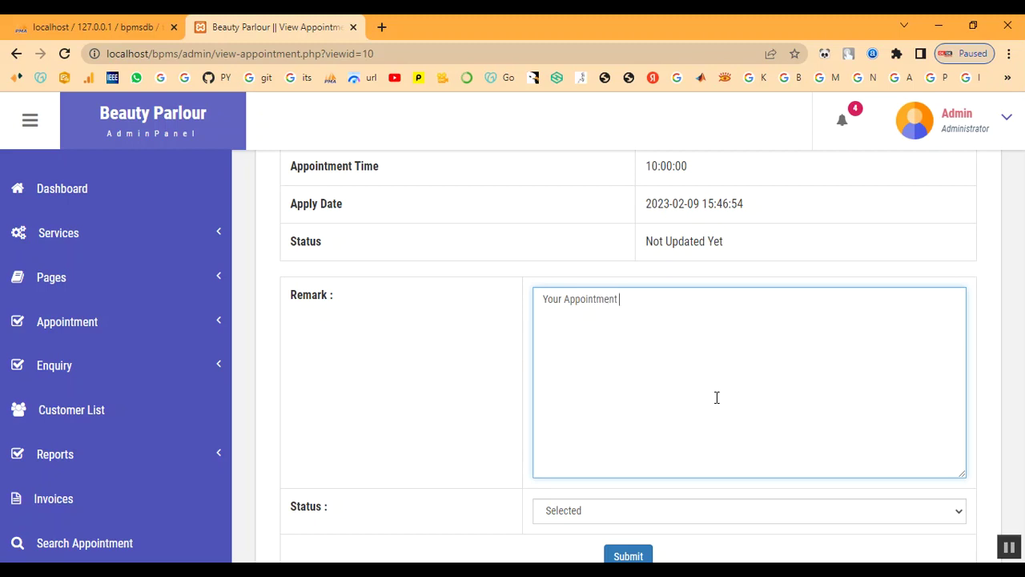
{"action": "type", "text": "as been Booked"}
{"action": "scroll", "coordinate": [717, 397], "scroll_direction": "down", "scroll_amount": 1}
{"action": "left_click", "coordinate": [663, 442]}
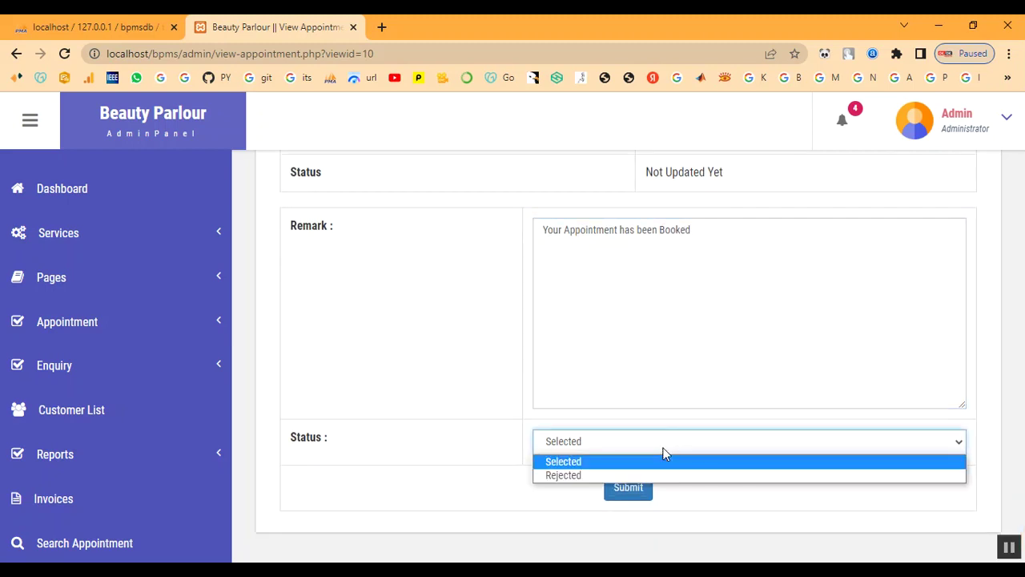
{"action": "left_click", "coordinate": [661, 462]}
{"action": "left_click", "coordinate": [628, 488]}
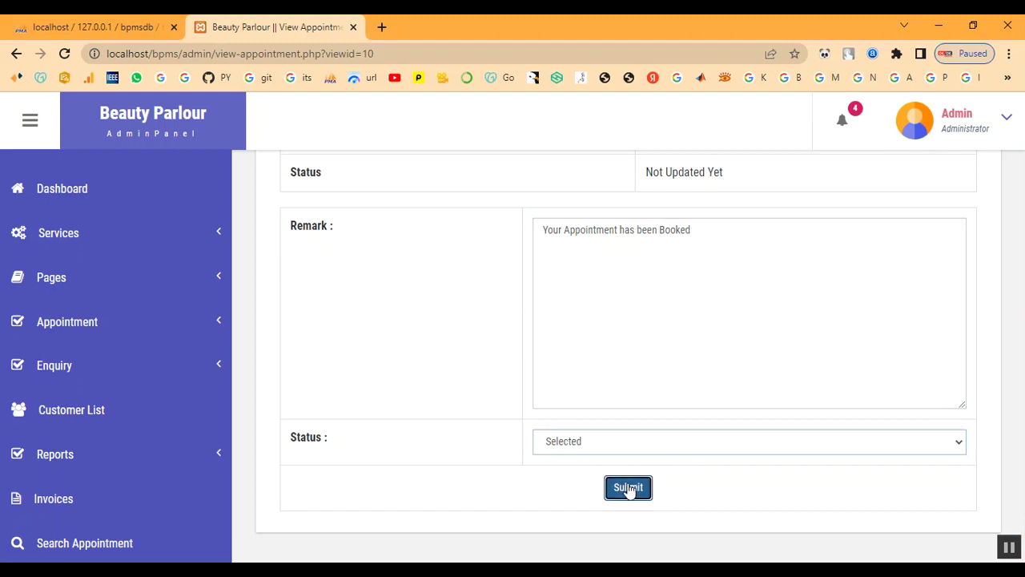
{"action": "left_click_drag", "start_coordinate": [535, 113], "coordinate": [369, 108]}
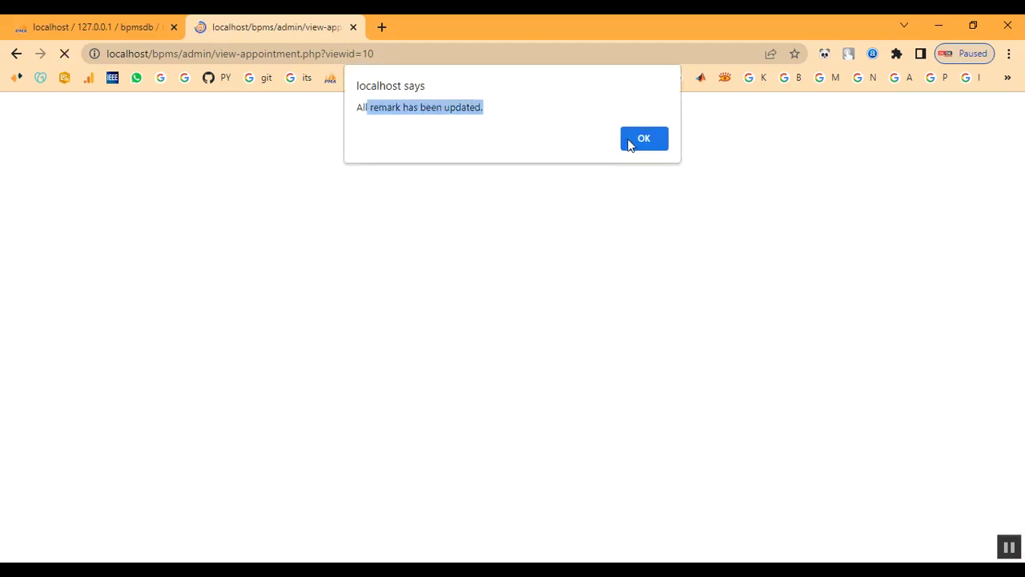
{"action": "left_click", "coordinate": [638, 139]}
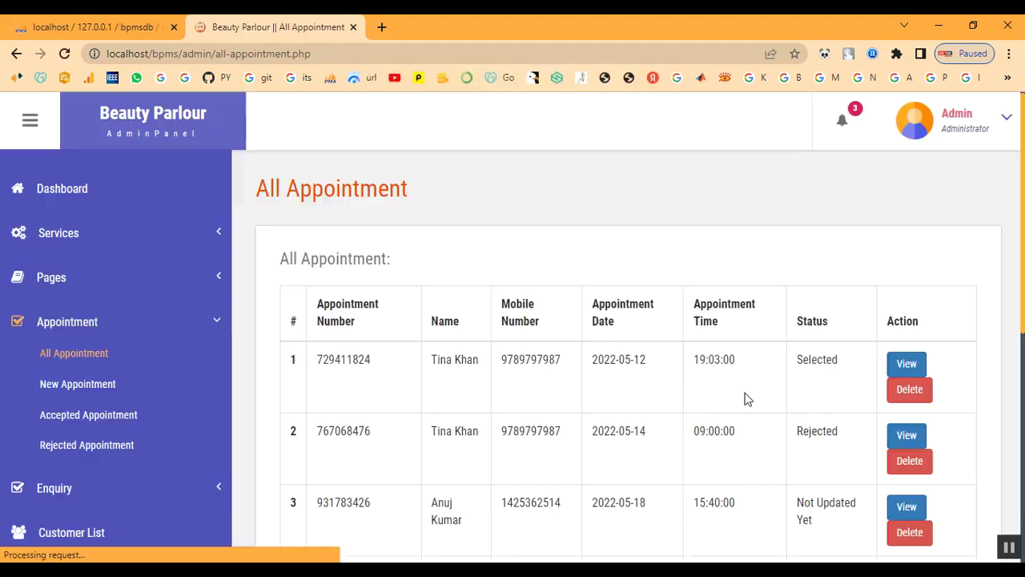
- Confirm row 8 now shows Selected in All Appointment, then go to Customer List
{"action": "scroll", "coordinate": [820, 478], "scroll_direction": "down", "scroll_amount": 5}
{"action": "scroll", "coordinate": [817, 449], "scroll_direction": "down", "scroll_amount": 1}
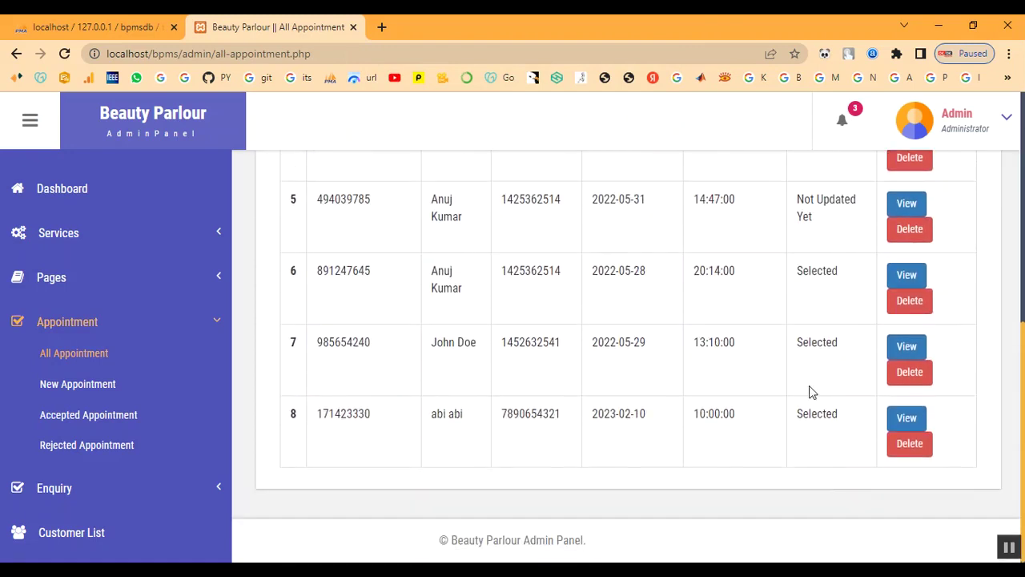
{"action": "left_click_drag", "start_coordinate": [804, 414], "coordinate": [844, 427]}
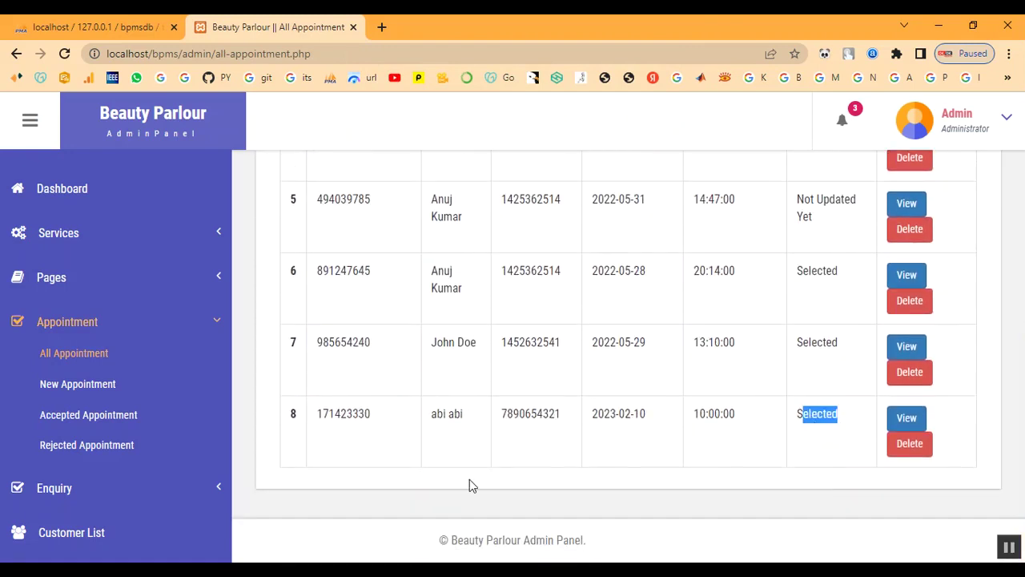
{"action": "scroll", "coordinate": [470, 486], "scroll_direction": "up", "scroll_amount": 4}
{"action": "left_click", "coordinate": [67, 321]}
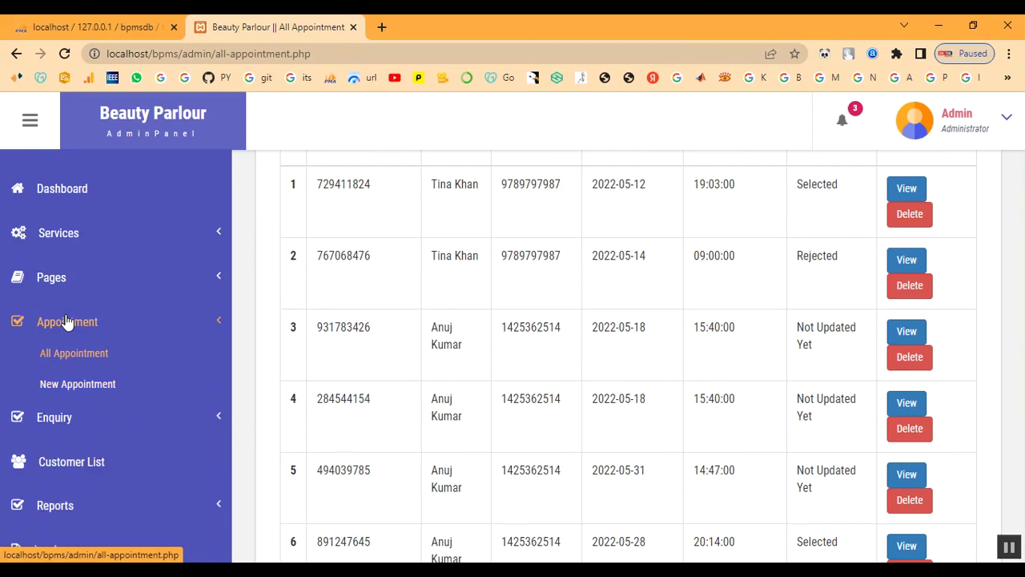
{"action": "scroll", "coordinate": [101, 409], "scroll_direction": "down", "scroll_amount": 2}
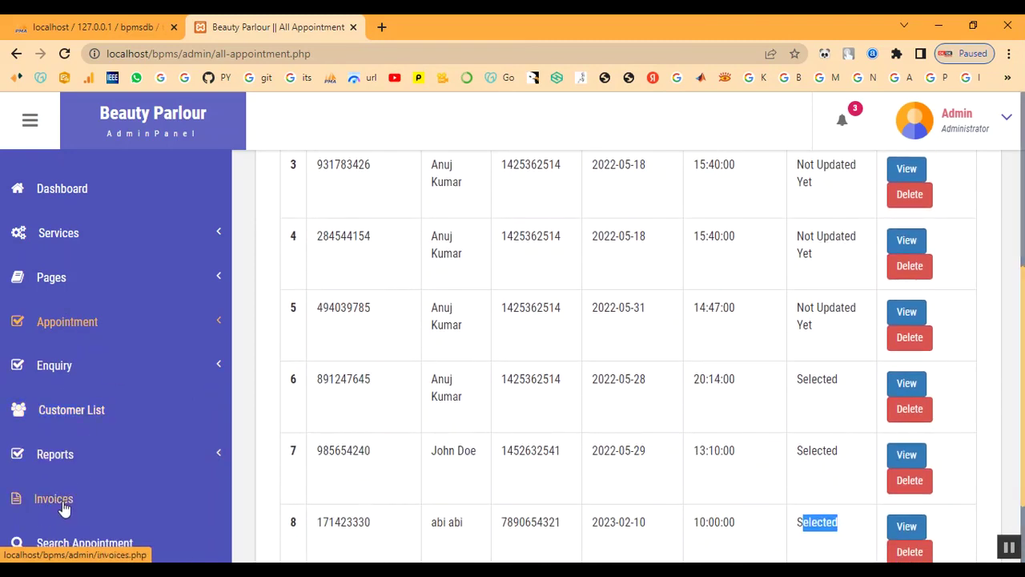
{"action": "left_click", "coordinate": [71, 416]}
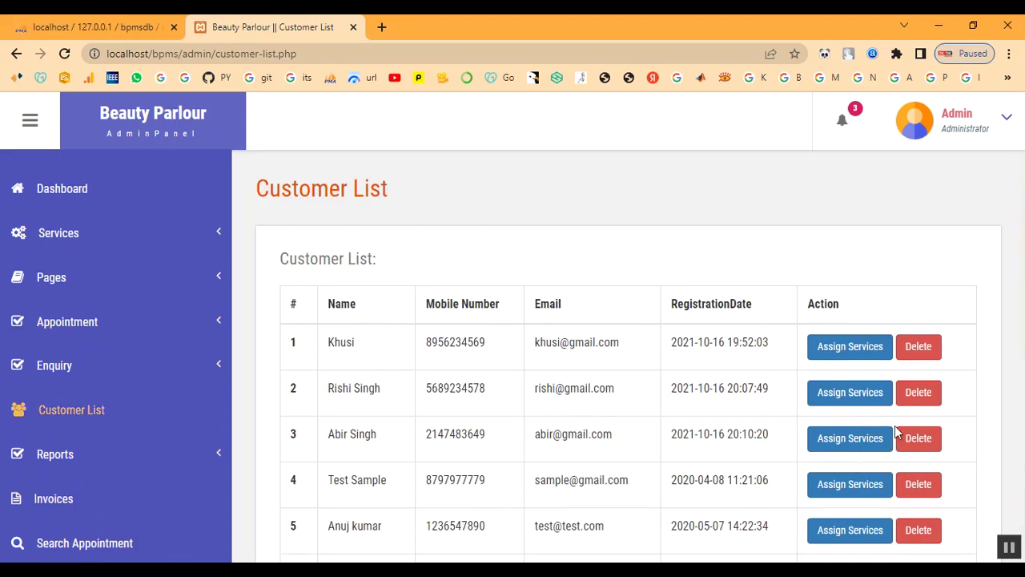
- Assign Keratin Treatment to the customer in row 11, creating a new invoice
{"action": "scroll", "coordinate": [895, 432], "scroll_direction": "down", "scroll_amount": 5}
{"action": "left_click", "coordinate": [844, 453]}
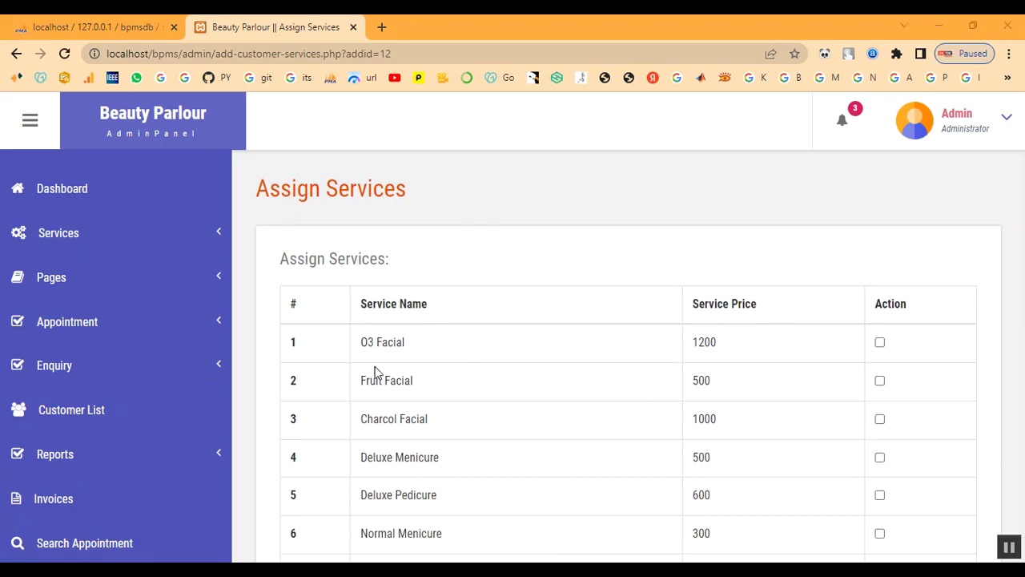
{"action": "scroll", "coordinate": [418, 377], "scroll_direction": "down", "scroll_amount": 6}
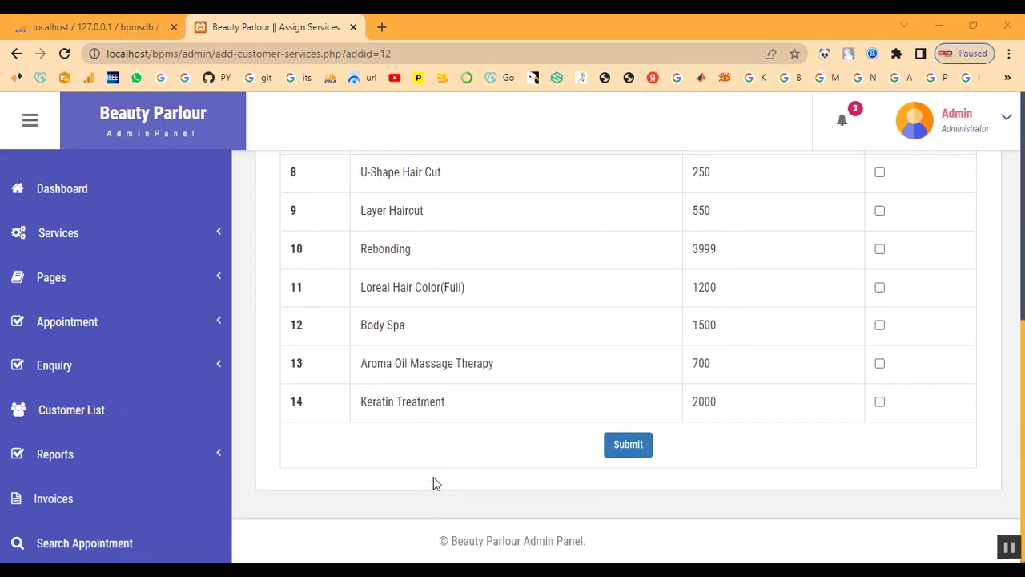
{"action": "left_click", "coordinate": [623, 445]}
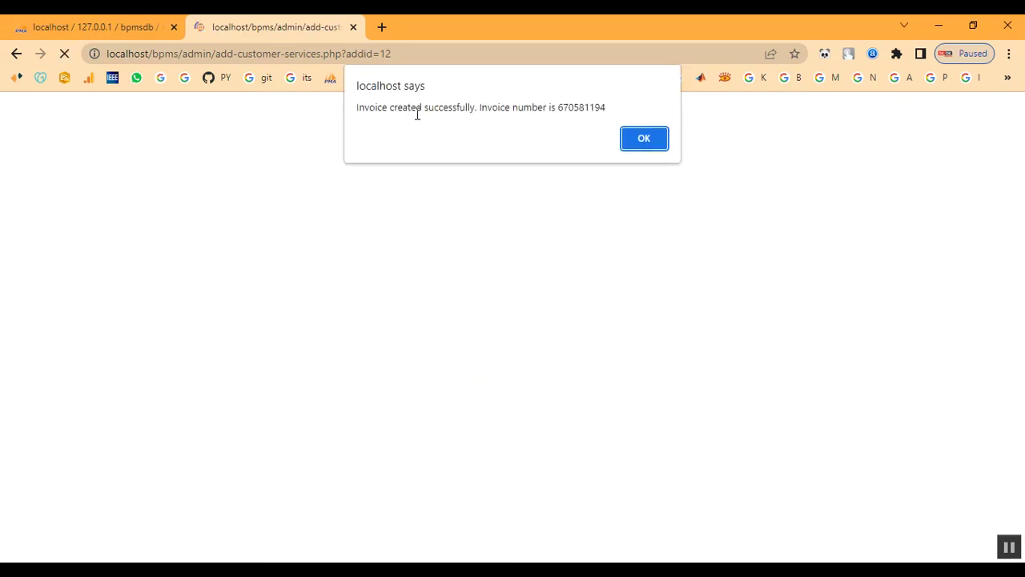
{"action": "left_click_drag", "start_coordinate": [515, 105], "coordinate": [606, 107]}
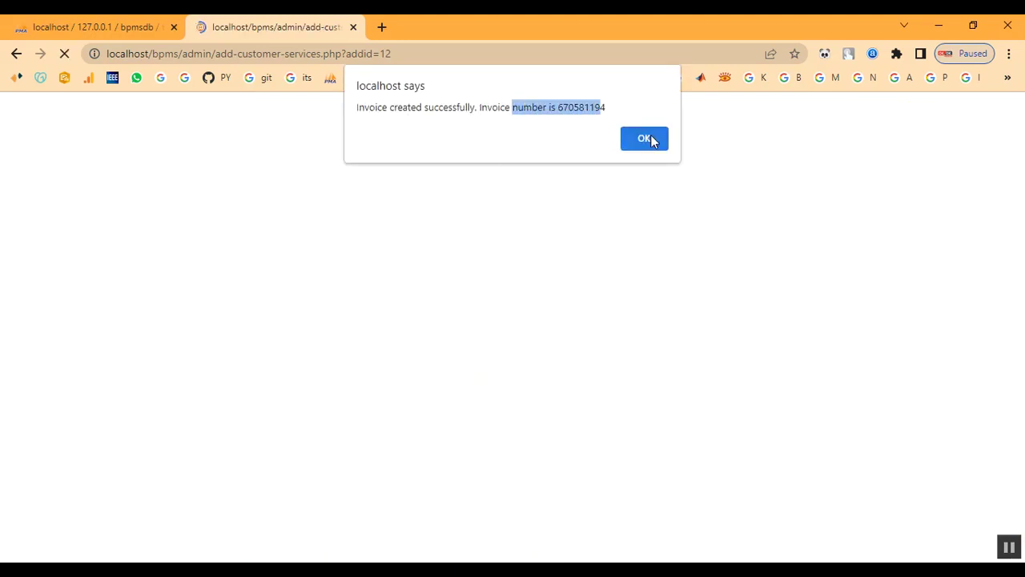
{"action": "left_click", "coordinate": [646, 140]}
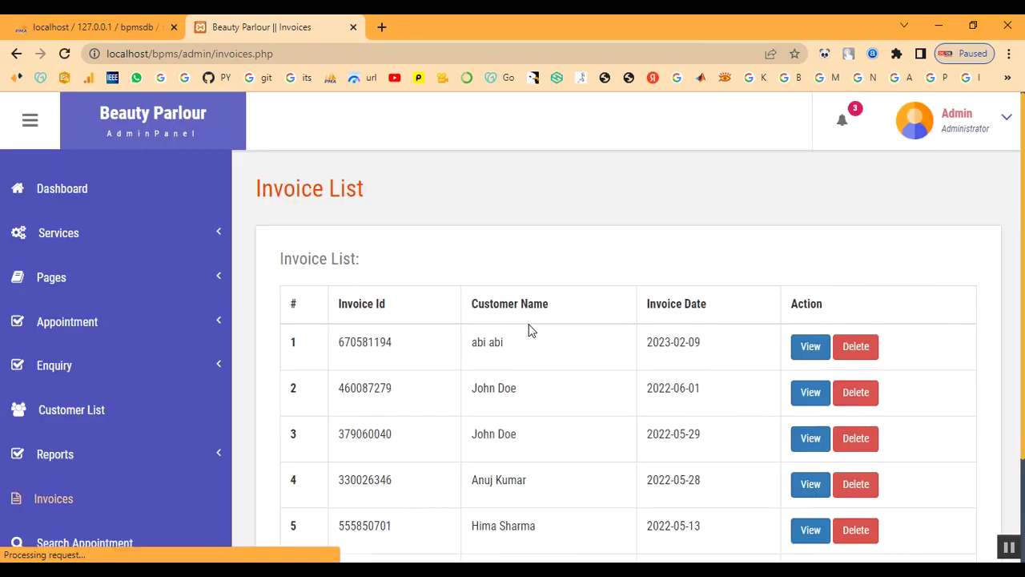
- View the newest invoice in the Invoice List, billing Keratin Treatment for 2000
{"action": "scroll", "coordinate": [580, 446], "scroll_direction": "down", "scroll_amount": 1}
{"action": "scroll", "coordinate": [580, 446], "scroll_direction": "down", "scroll_amount": 1}
{"action": "left_click", "coordinate": [68, 503]}
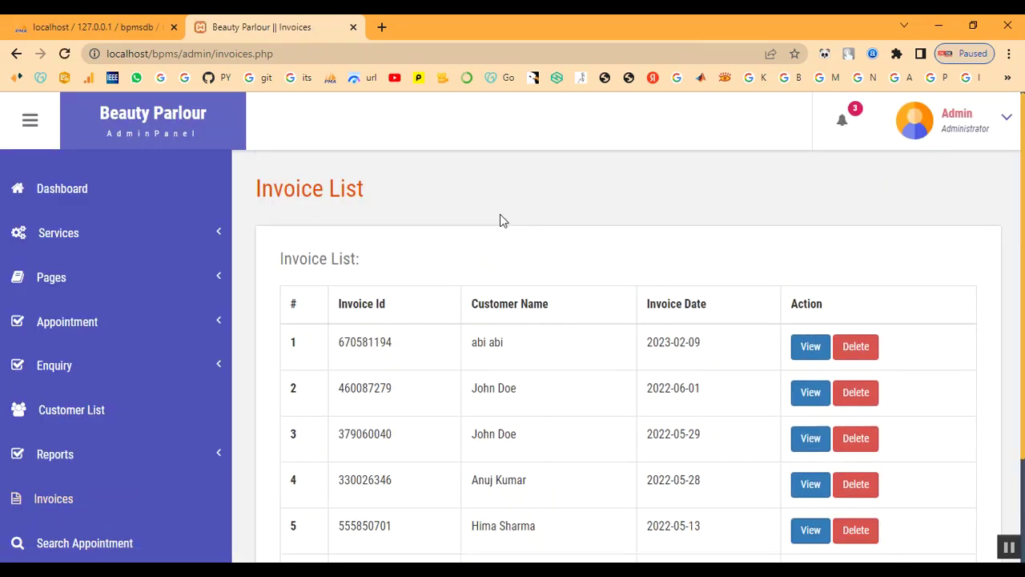
{"action": "left_click", "coordinate": [810, 347]}
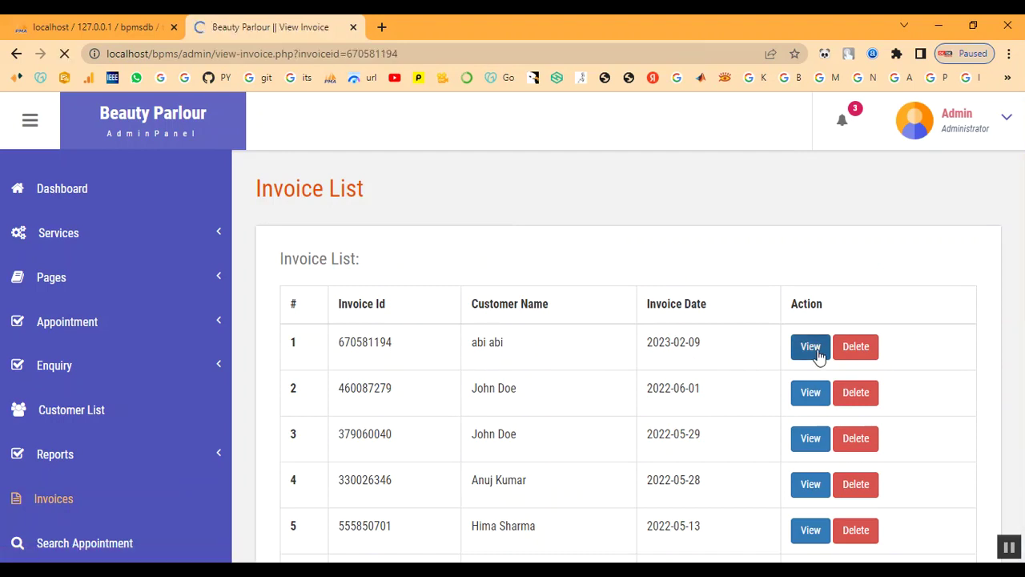
{"action": "scroll", "coordinate": [531, 361], "scroll_direction": "down", "scroll_amount": 2}
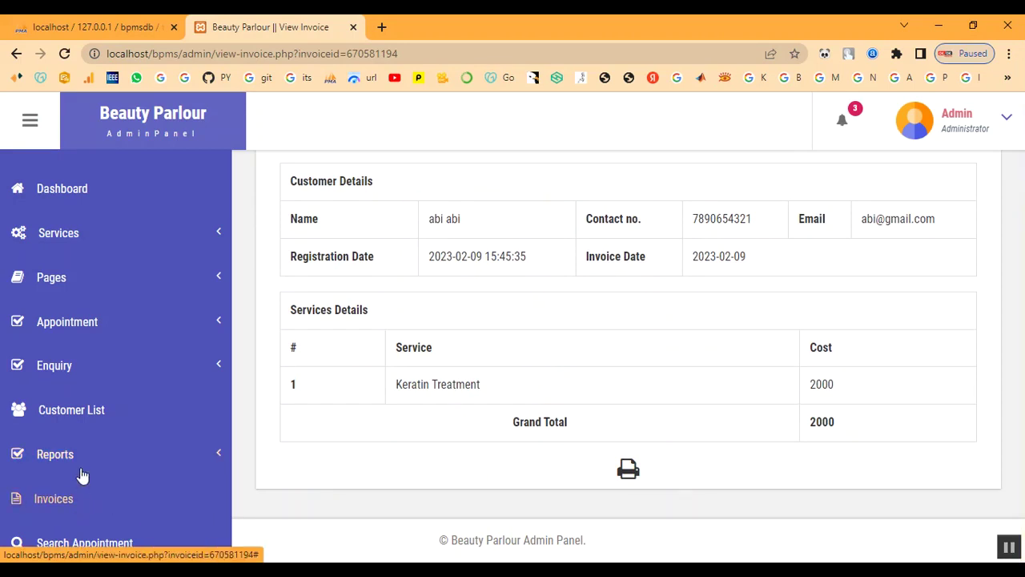
{"action": "left_click", "coordinate": [91, 549]}
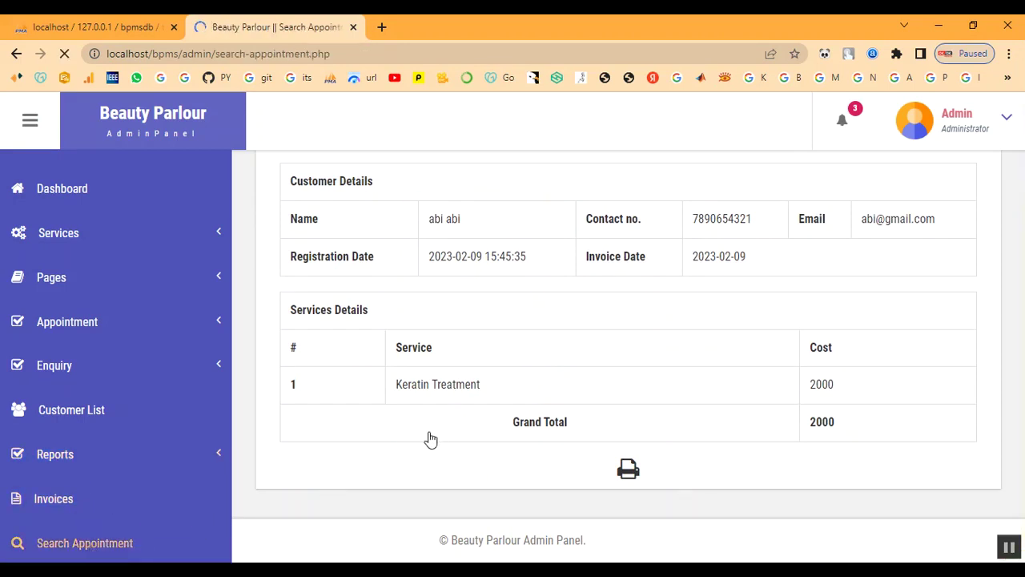
- Search appointments by the customer's name and view the found 2023-02-10 appointment
{"action": "left_click", "coordinate": [391, 354]}
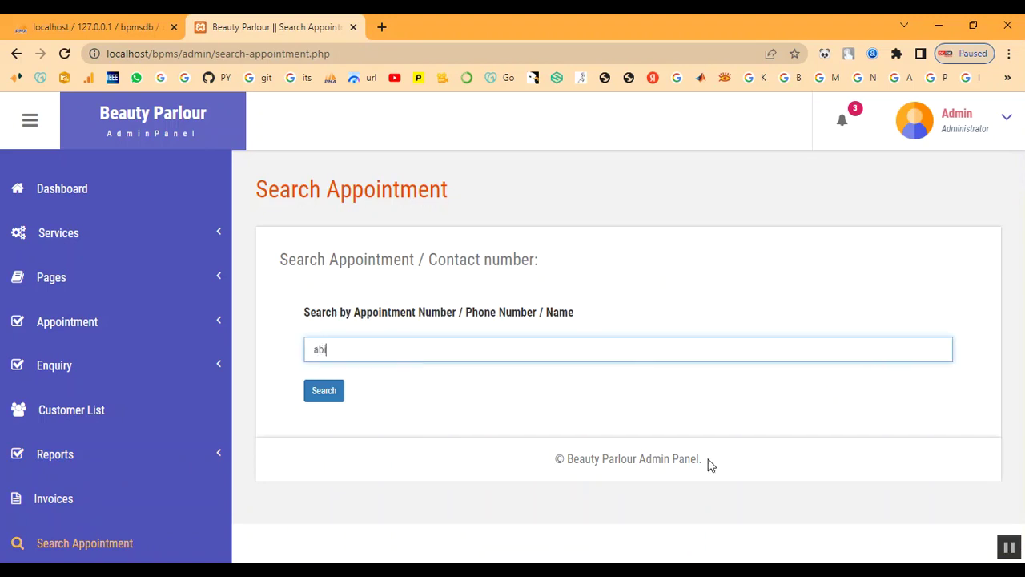
{"action": "left_click", "coordinate": [335, 388]}
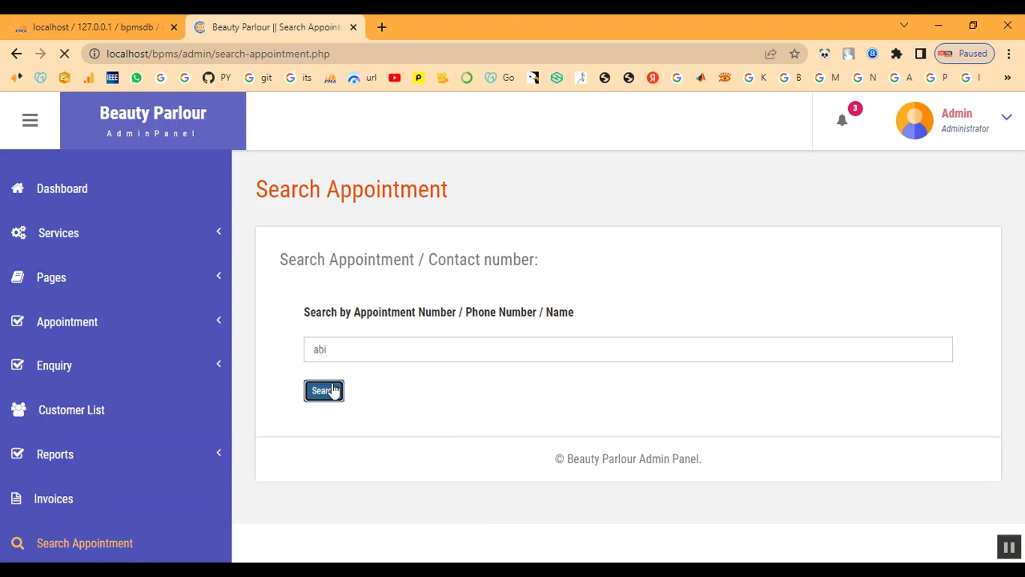
{"action": "scroll", "coordinate": [520, 440], "scroll_direction": "down", "scroll_amount": 2}
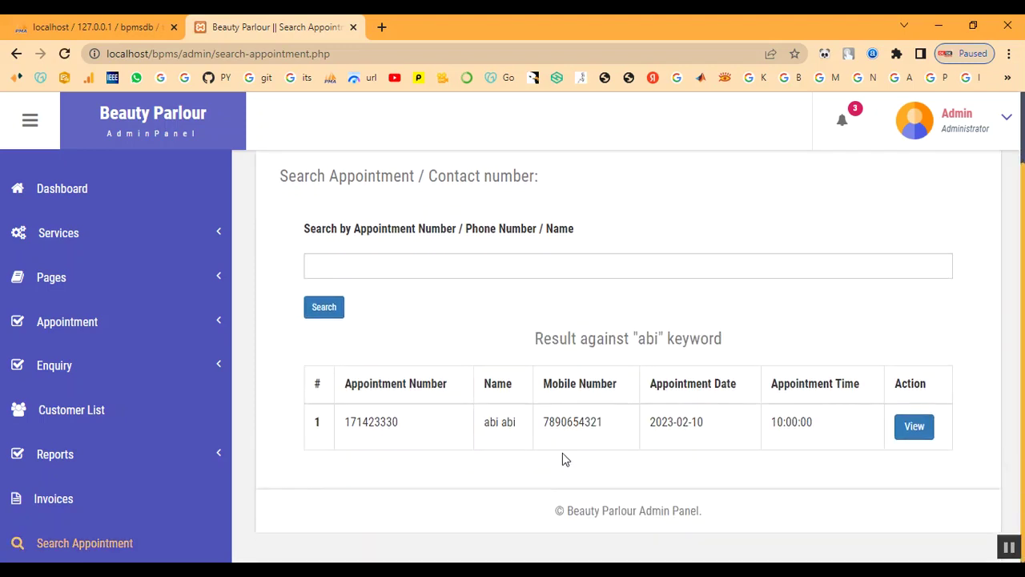
{"action": "left_click", "coordinate": [914, 429]}
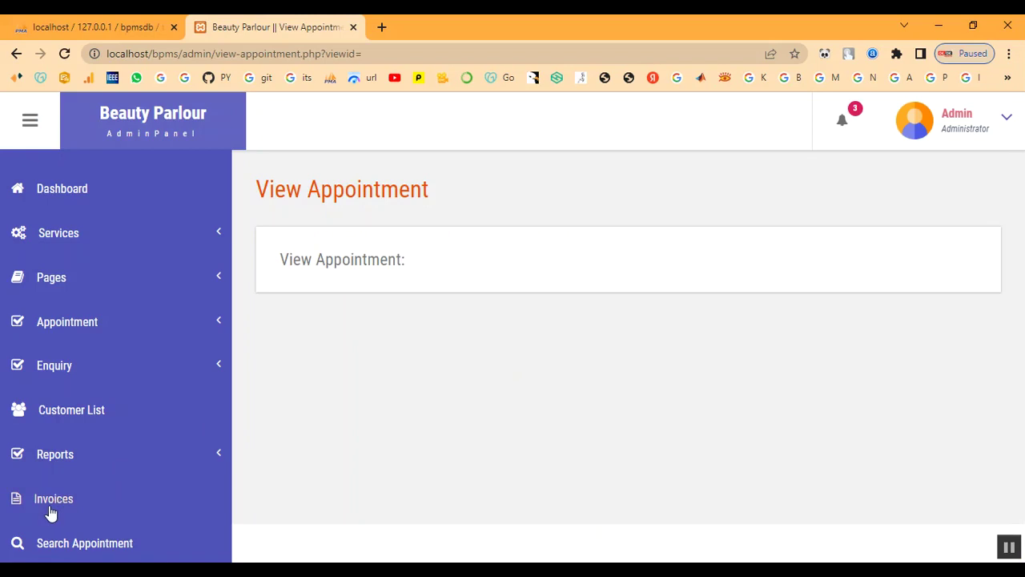
{"action": "left_click", "coordinate": [50, 501]}
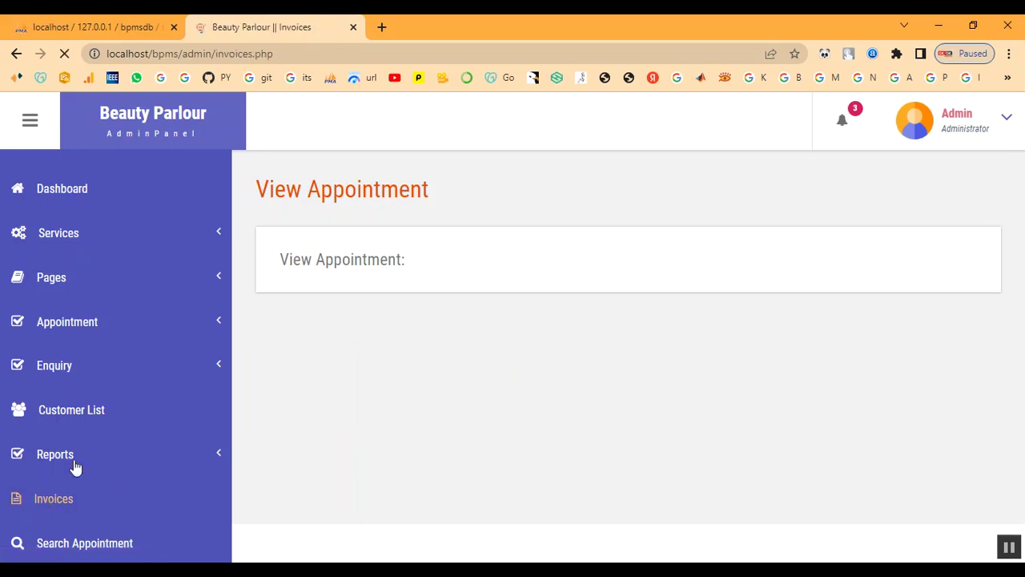
{"action": "left_click", "coordinate": [73, 467]}
- Run the between-dates report for 2023-02-08 to 2023-02-28, listing one invoice
{"action": "left_click", "coordinate": [69, 496]}
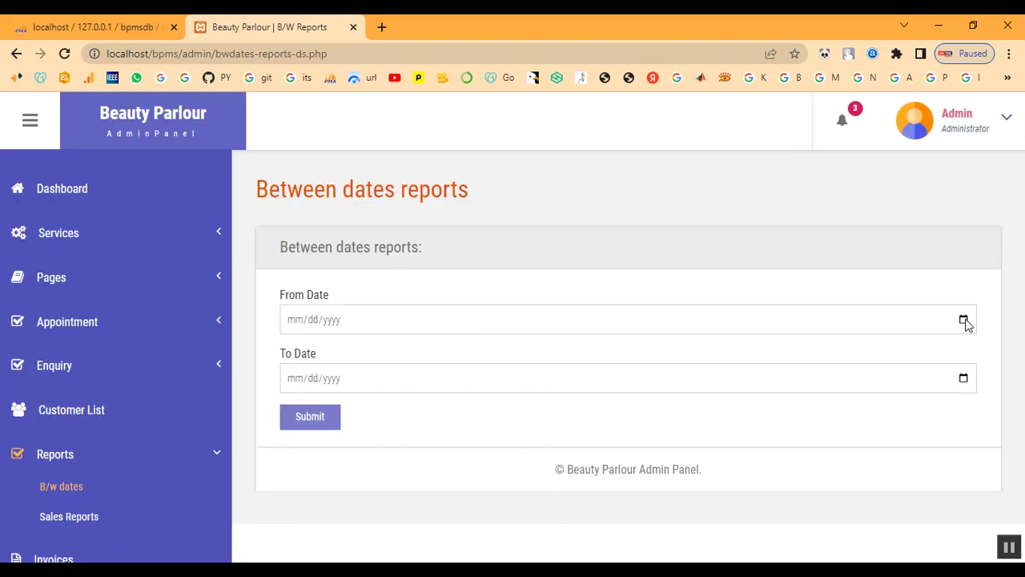
{"action": "left_click", "coordinate": [964, 320]}
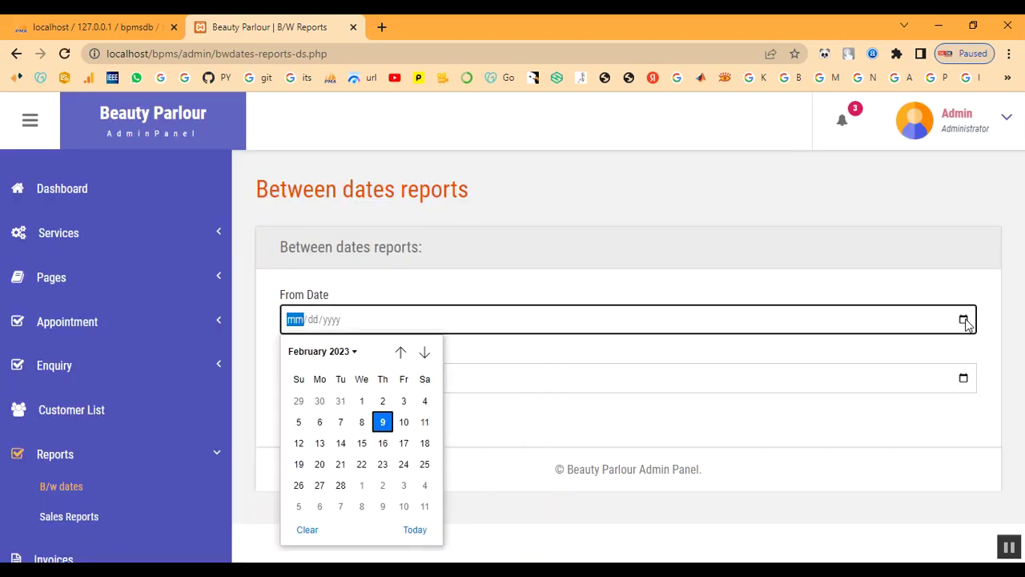
{"action": "left_click", "coordinate": [361, 422]}
{"action": "left_click", "coordinate": [963, 378]}
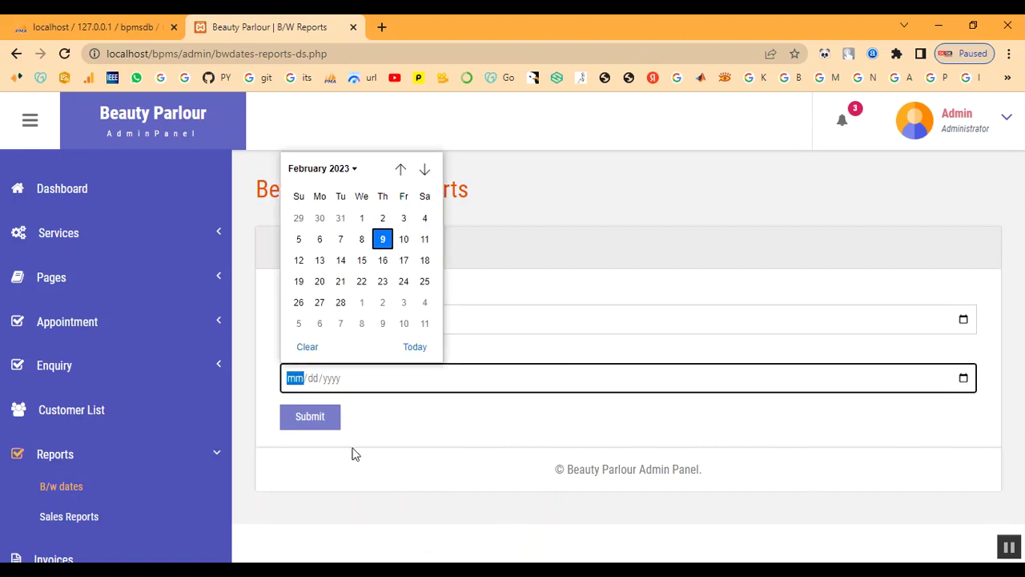
{"action": "left_click", "coordinate": [337, 305]}
{"action": "left_click", "coordinate": [326, 423]}
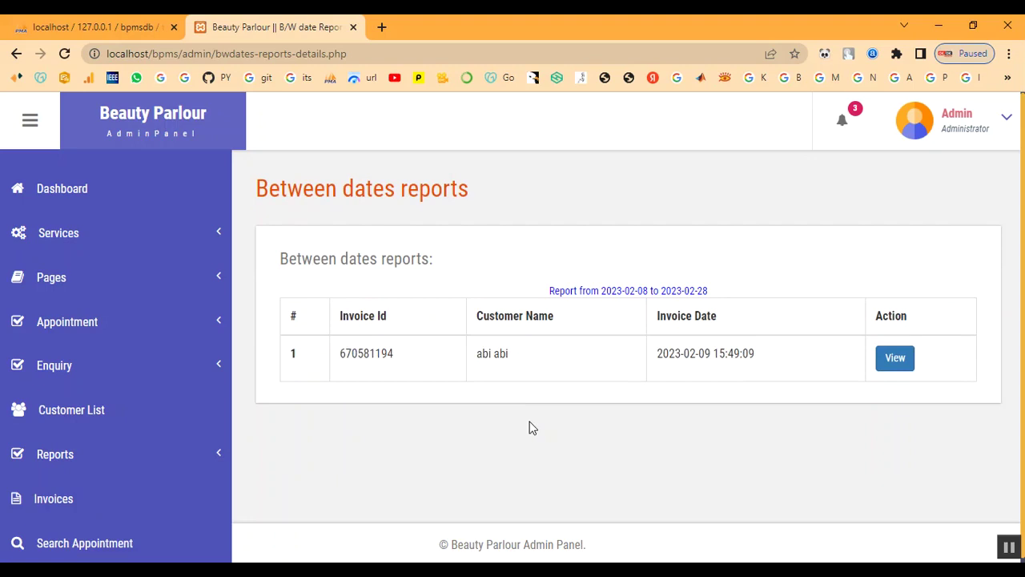
{"action": "left_click_drag", "start_coordinate": [370, 353], "coordinate": [768, 360]}
{"action": "left_click", "coordinate": [768, 360]}
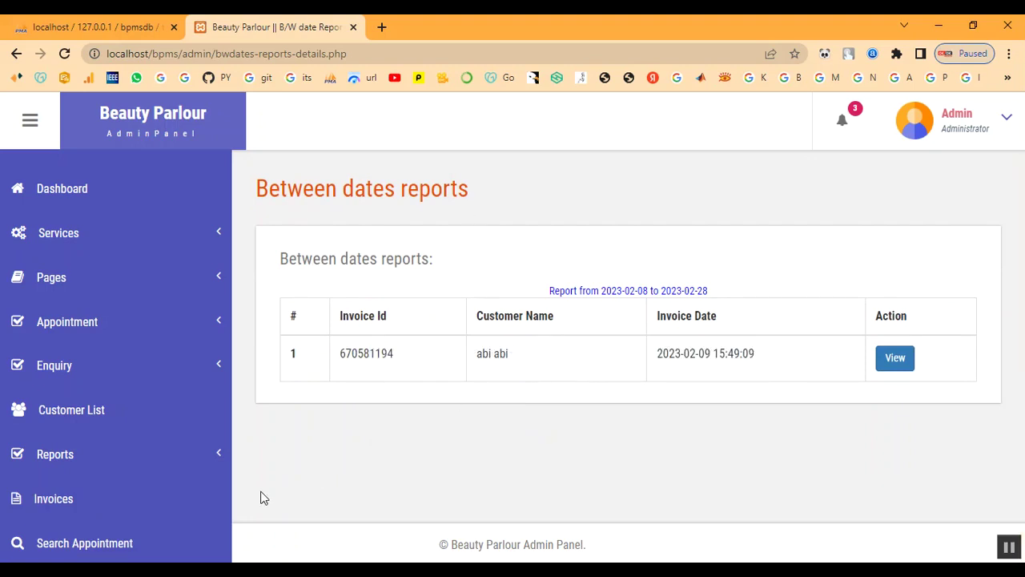
{"action": "left_click", "coordinate": [62, 456]}
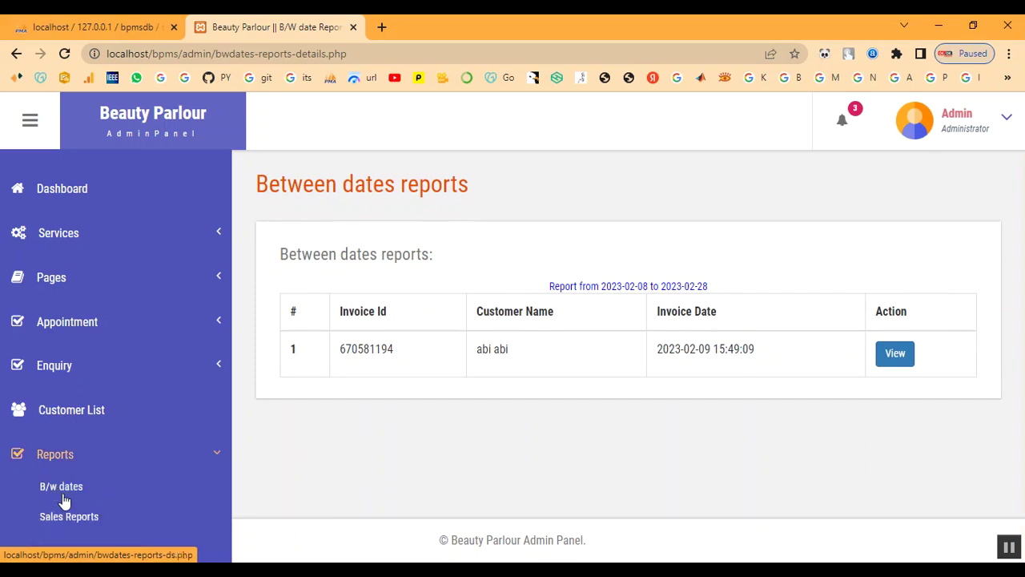
{"action": "left_click", "coordinate": [69, 517]}
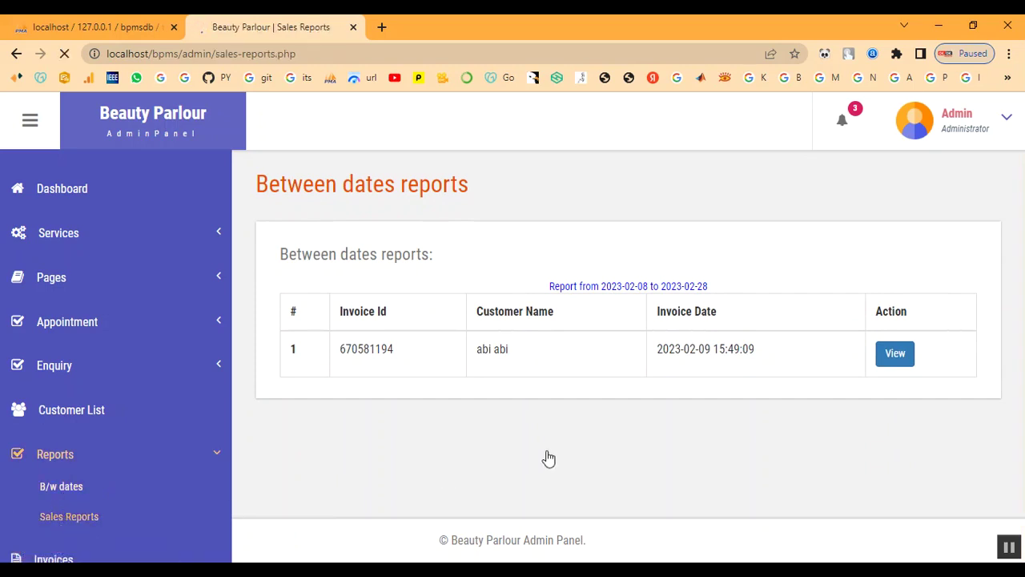
- Generate the month-wise sales report to 02/28/2023, showing February-2023 sales of 2000
{"action": "left_click", "coordinate": [964, 320]}
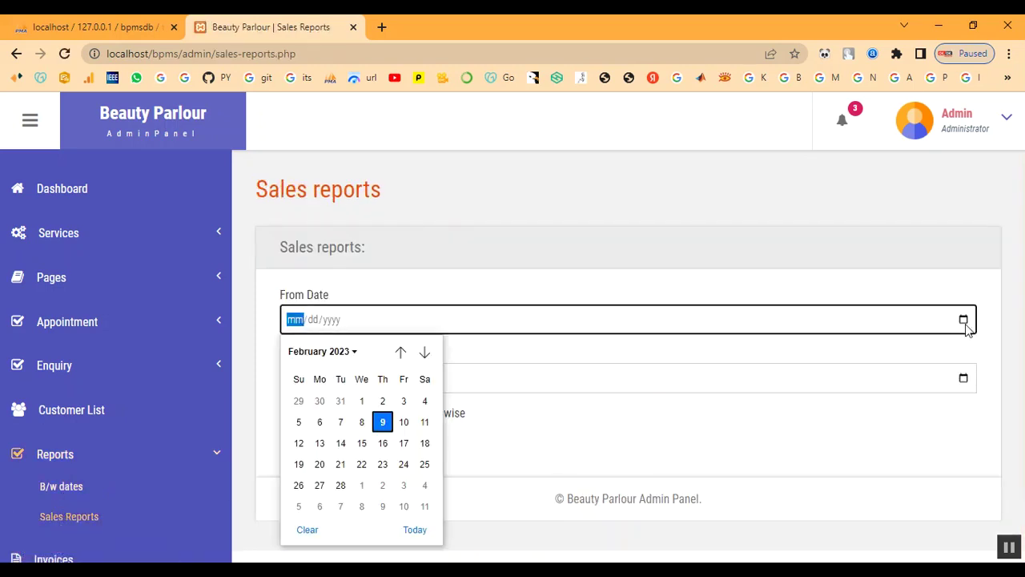
{"action": "left_click", "coordinate": [382, 400]}
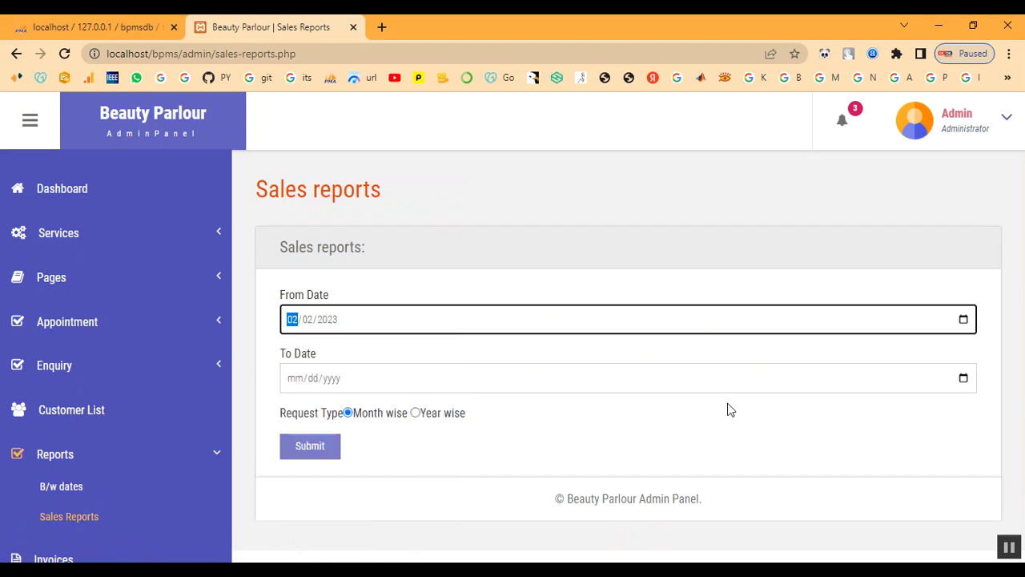
{"action": "left_click", "coordinate": [964, 378]}
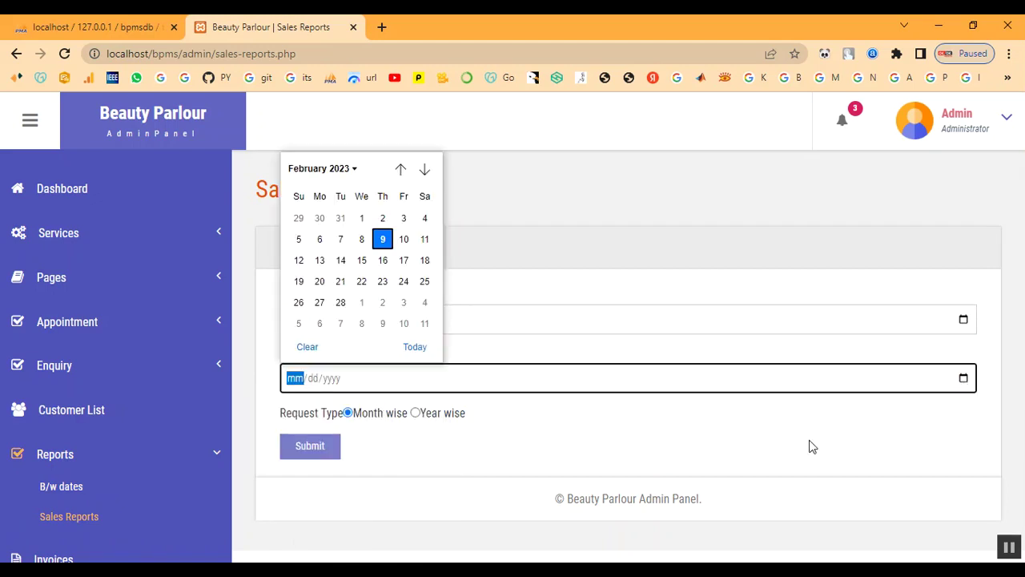
{"action": "left_click", "coordinate": [338, 301]}
{"action": "left_click", "coordinate": [312, 455]}
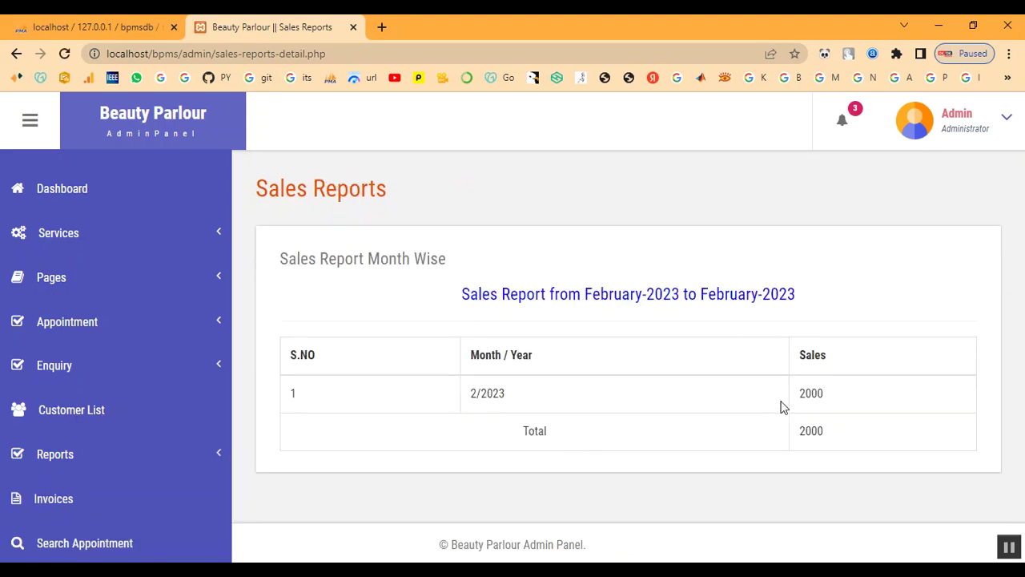
{"action": "left_click_drag", "start_coordinate": [798, 395], "coordinate": [861, 455]}
{"action": "left_click", "coordinate": [861, 455]}
{"action": "scroll", "coordinate": [725, 451], "scroll_direction": "down", "scroll_amount": 1}
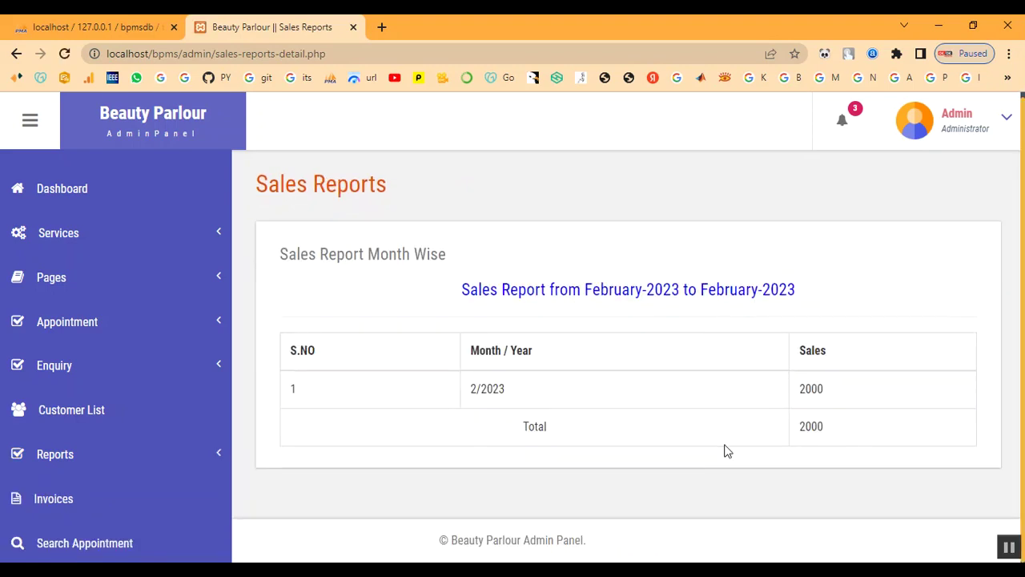
{"action": "left_click", "coordinate": [82, 197]}
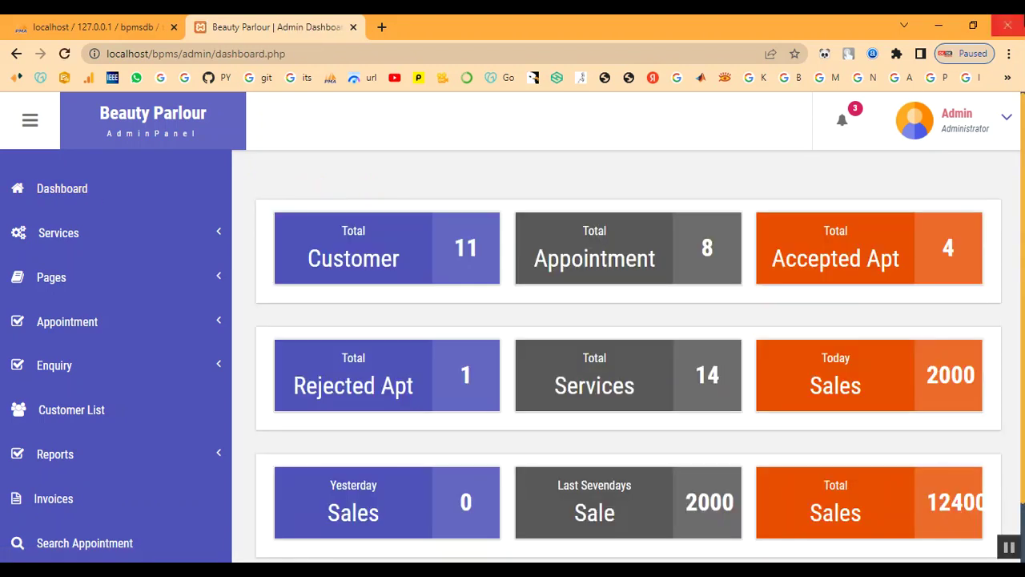
- Note the dashboard's total sales of 12400, then log out of the admin panel
{"action": "scroll", "coordinate": [858, 337], "scroll_direction": "down", "scroll_amount": 1}
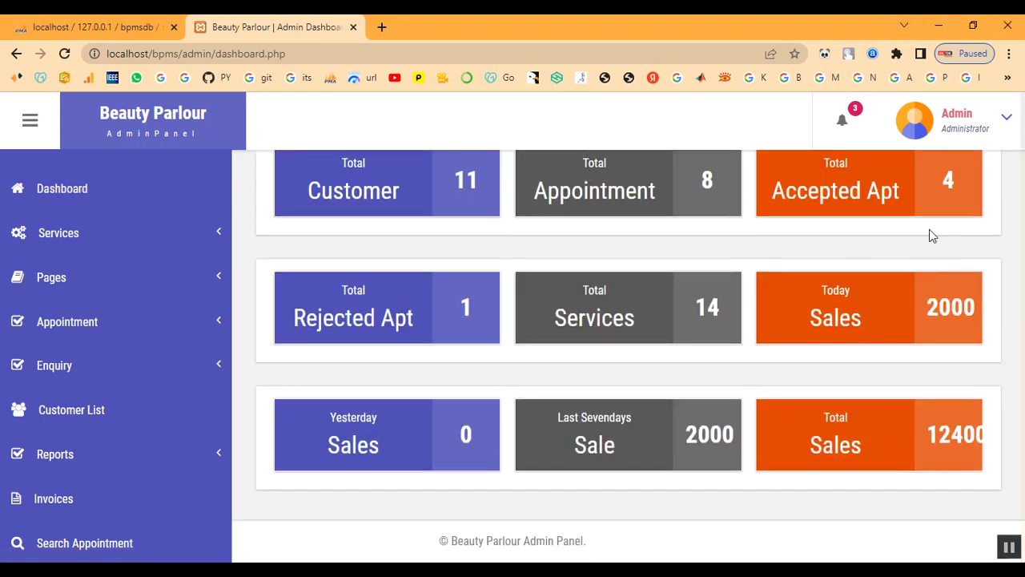
{"action": "left_click", "coordinate": [971, 126]}
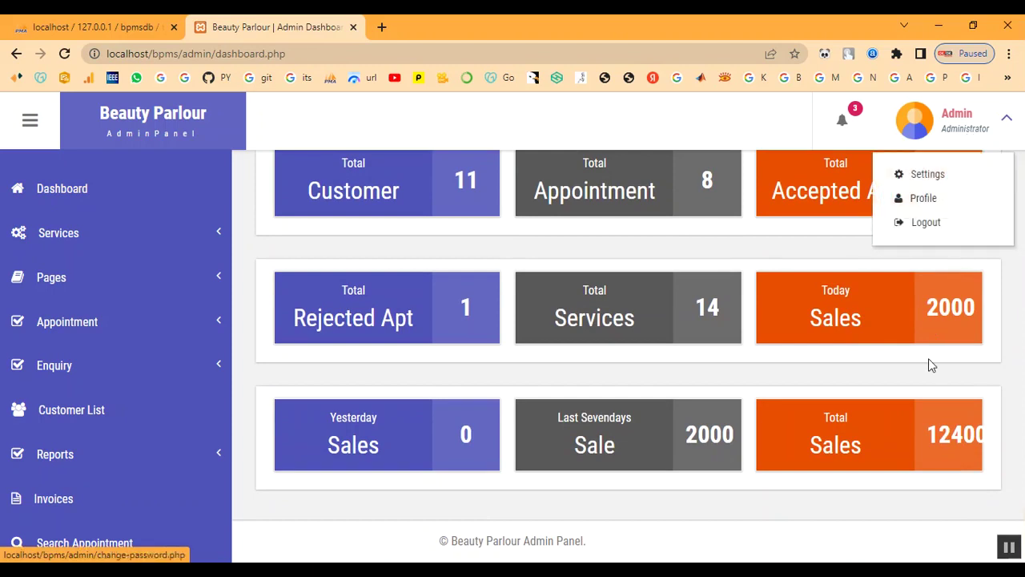
{"action": "left_click_drag", "start_coordinate": [925, 433], "coordinate": [990, 436]}
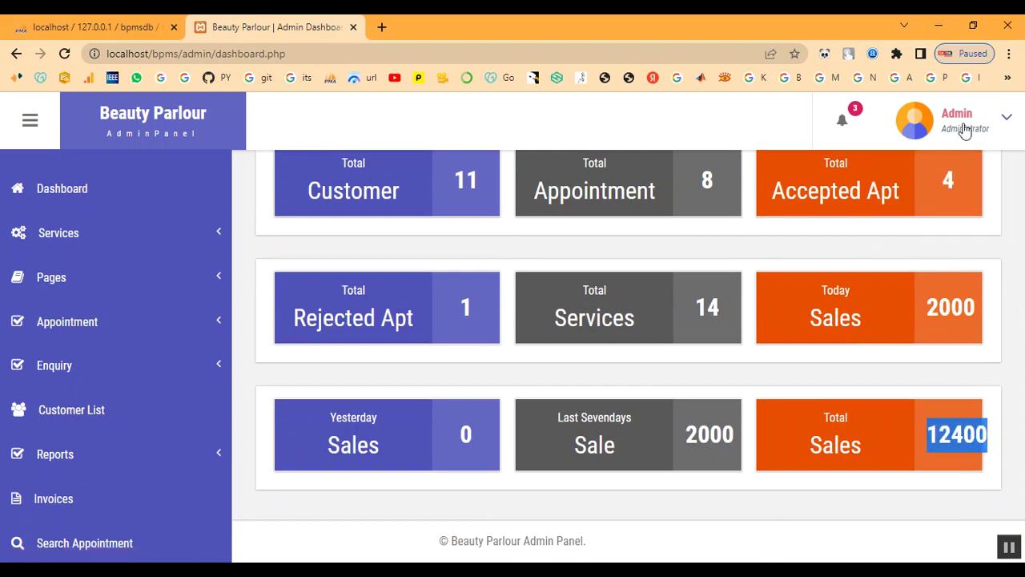
{"action": "left_click", "coordinate": [961, 128]}
{"action": "left_click", "coordinate": [950, 223]}
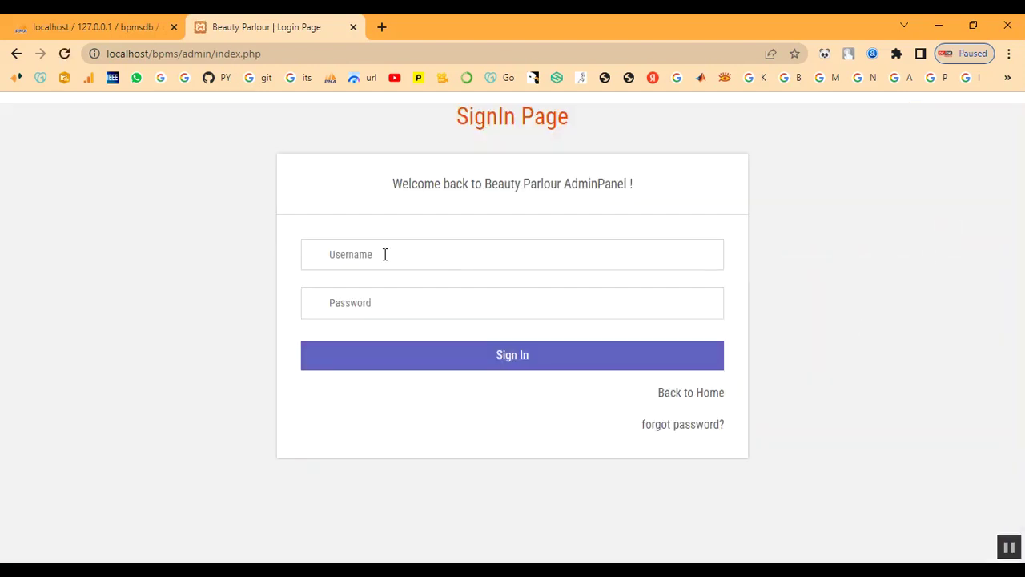
{"action": "left_click", "coordinate": [384, 254]}
- Log back in as the customer with their e-mail and password
{"action": "left_click", "coordinate": [714, 398]}
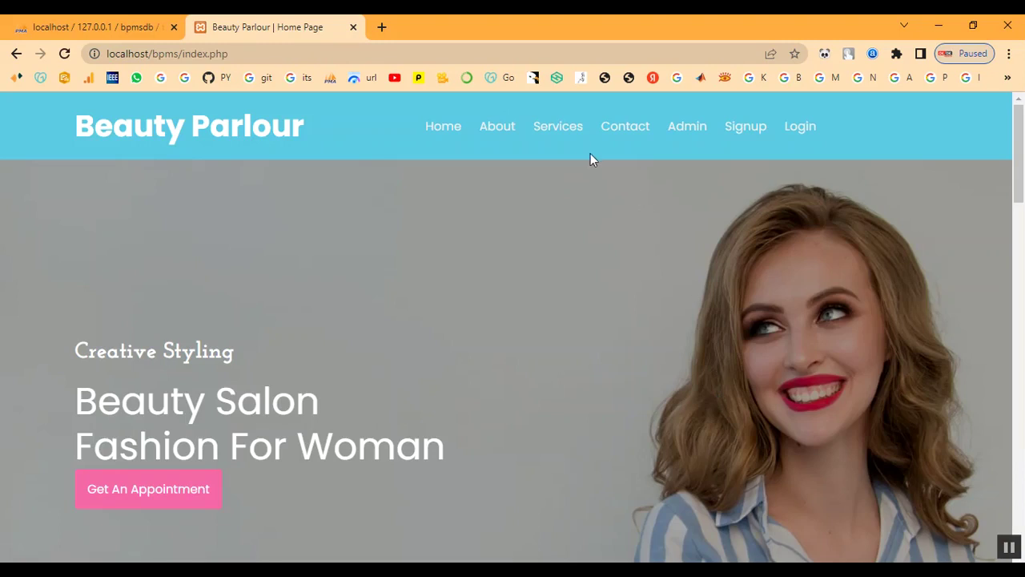
{"action": "left_click", "coordinate": [797, 130]}
{"action": "scroll", "coordinate": [483, 408], "scroll_direction": "down", "scroll_amount": 2}
{"action": "left_click", "coordinate": [580, 321]}
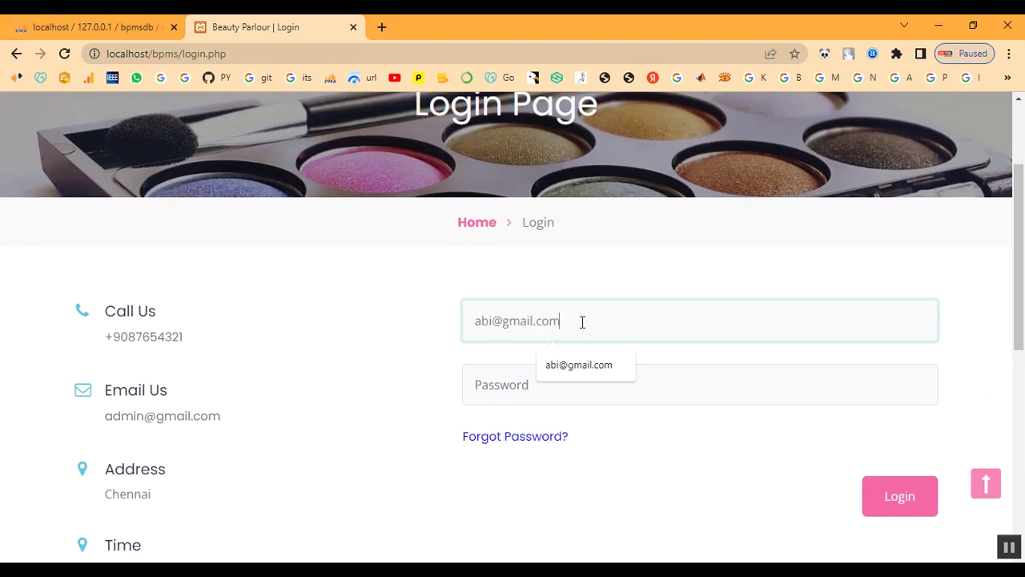
{"action": "key", "text": "Tab"}
{"action": "type", "text": "•"}
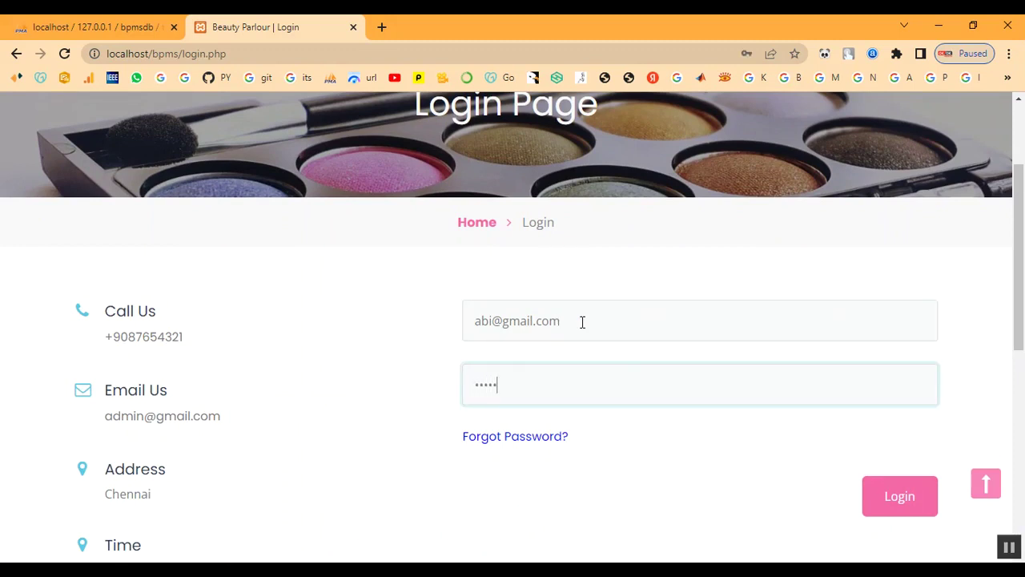
{"action": "left_click", "coordinate": [928, 511]}
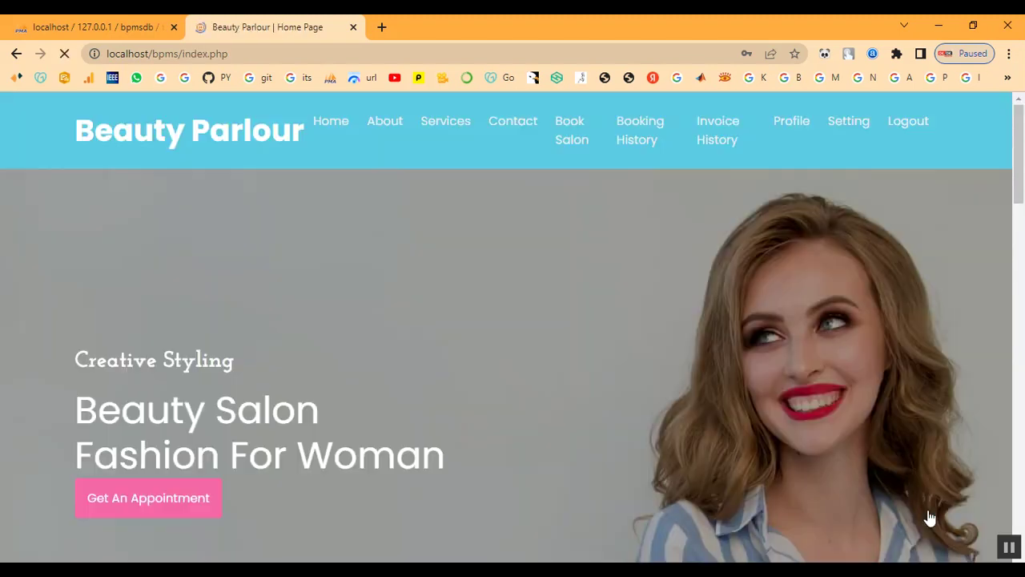
- View the 2023-02-10 appointment in Booking History, now showing status Selected
{"action": "left_click", "coordinate": [630, 138]}
{"action": "scroll", "coordinate": [741, 330], "scroll_direction": "down", "scroll_amount": 1}
{"action": "scroll", "coordinate": [740, 327], "scroll_direction": "down", "scroll_amount": 2}
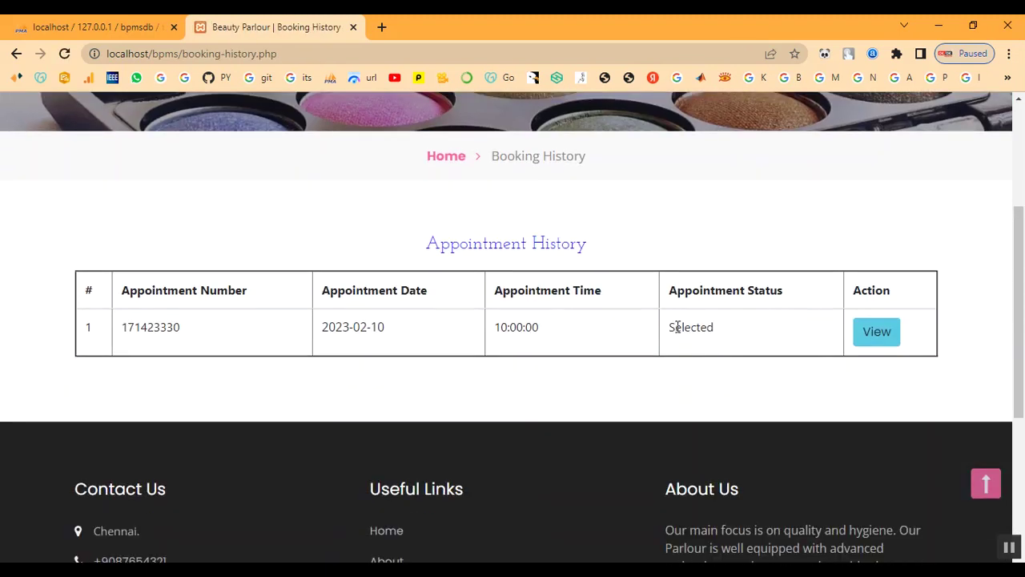
{"action": "double_click", "coordinate": [678, 327]}
{"action": "left_click", "coordinate": [881, 332]}
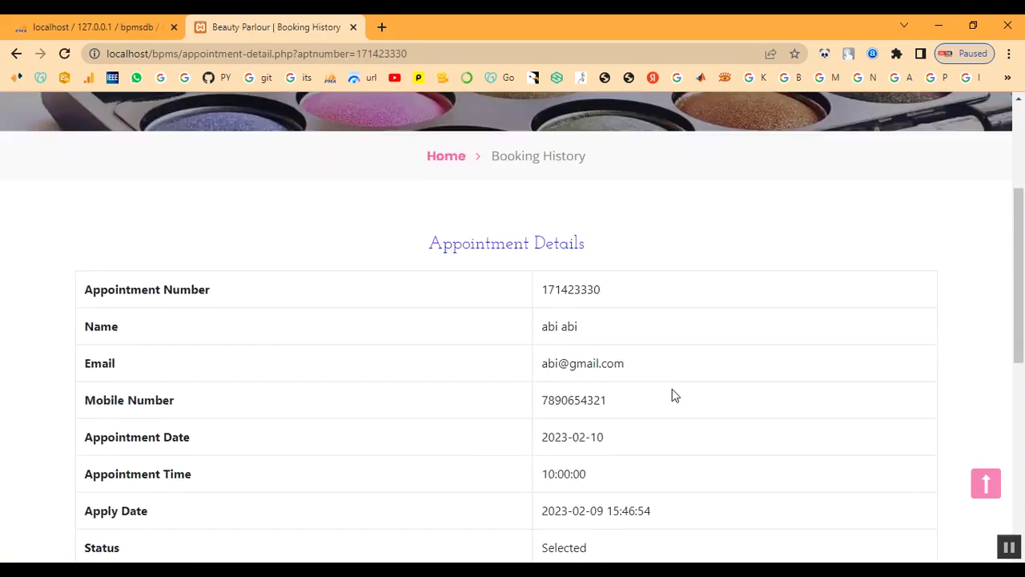
{"action": "scroll", "coordinate": [673, 394], "scroll_direction": "down", "scroll_amount": 2}
{"action": "double_click", "coordinate": [567, 397]}
{"action": "left_click", "coordinate": [641, 410]}
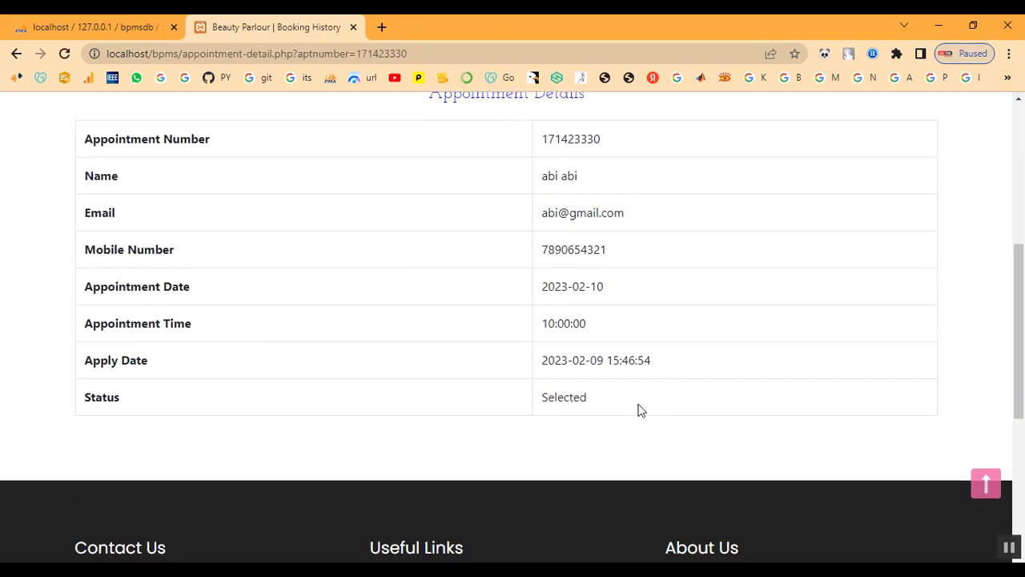
{"action": "scroll", "coordinate": [638, 410], "scroll_direction": "up", "scroll_amount": 5}
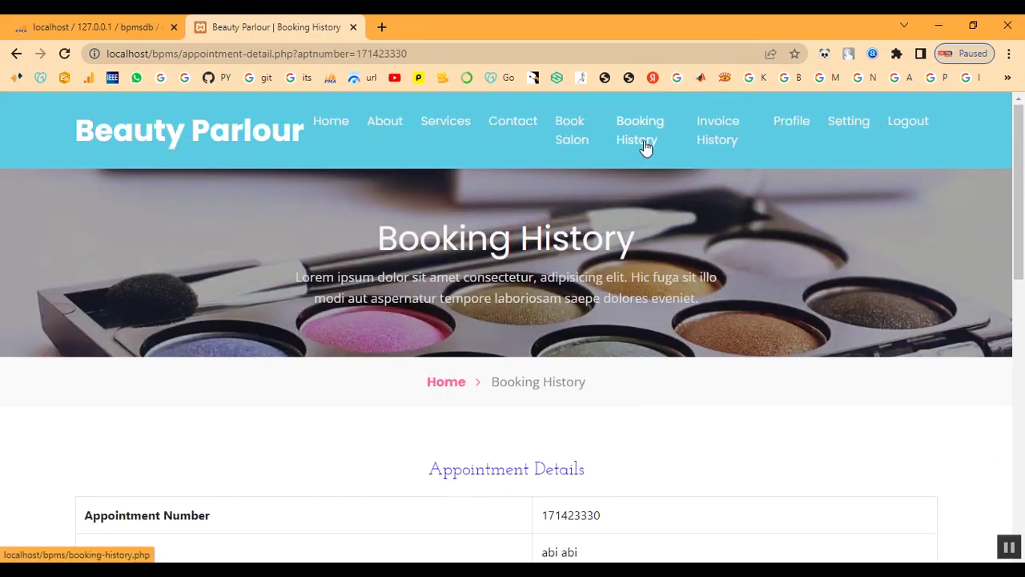
- View the customer's Keratin Treatment invoice, grand total 2000, from Invoice History
{"action": "left_click", "coordinate": [713, 146]}
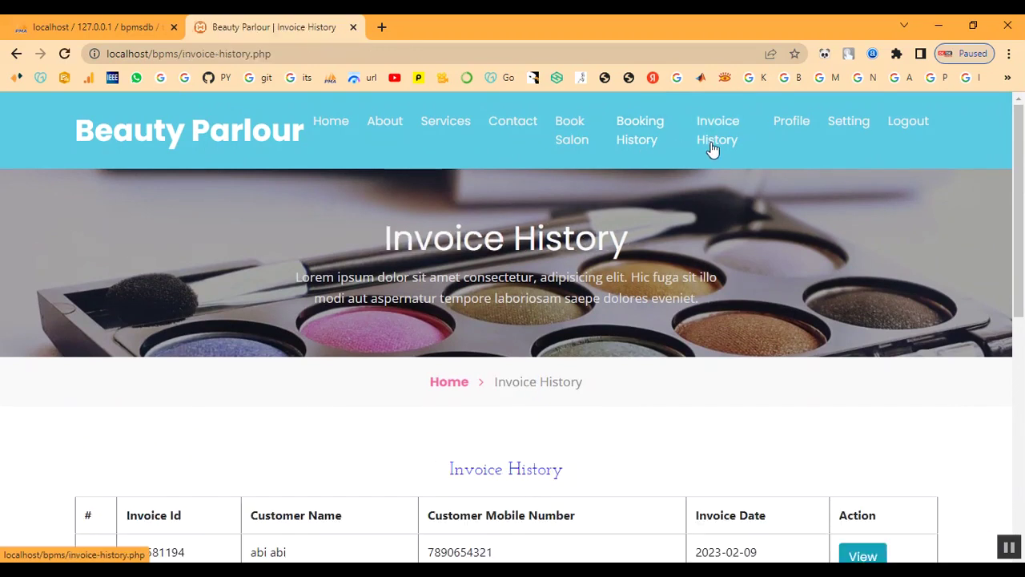
{"action": "scroll", "coordinate": [724, 321], "scroll_direction": "down", "scroll_amount": 3}
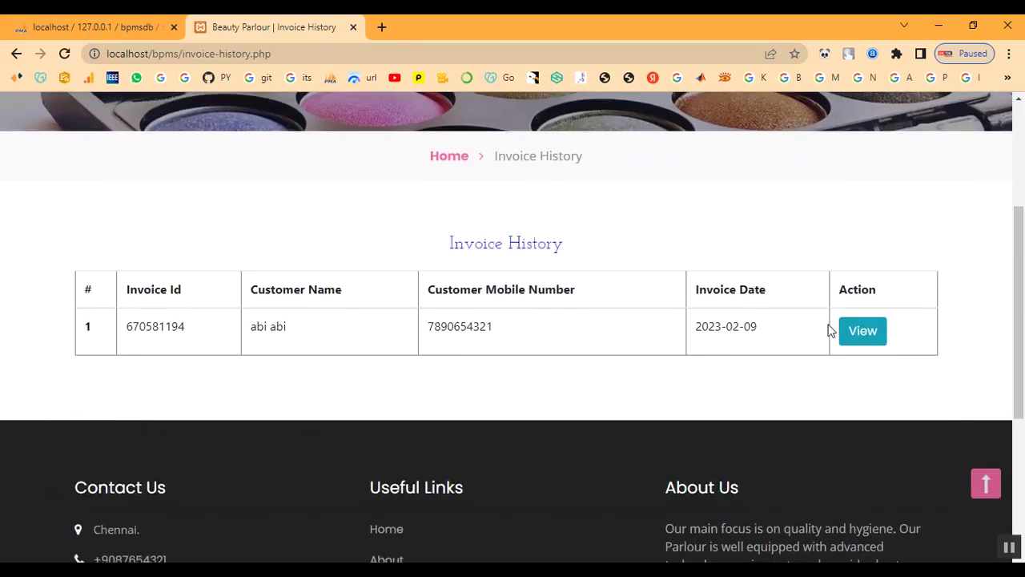
{"action": "left_click", "coordinate": [853, 334]}
{"action": "scroll", "coordinate": [613, 404], "scroll_direction": "down", "scroll_amount": 3}
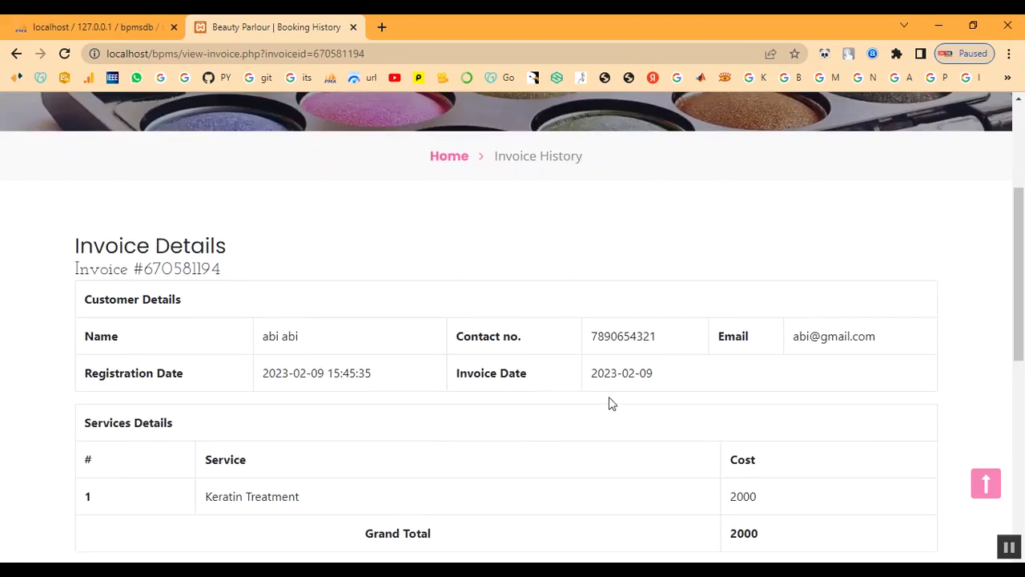
{"action": "scroll", "coordinate": [608, 403], "scroll_direction": "down", "scroll_amount": 1}
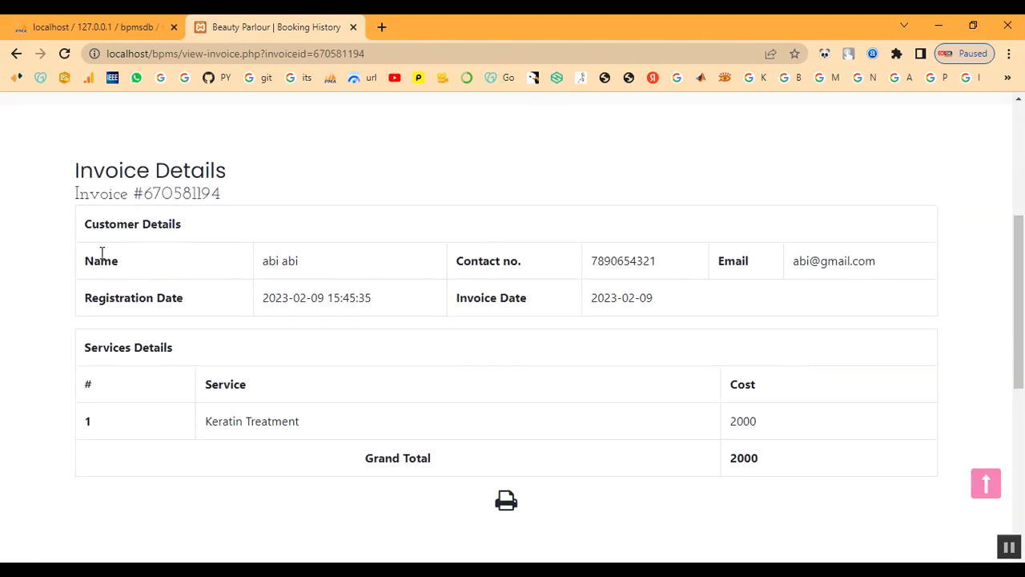
{"action": "left_click_drag", "start_coordinate": [76, 170], "coordinate": [672, 528]}
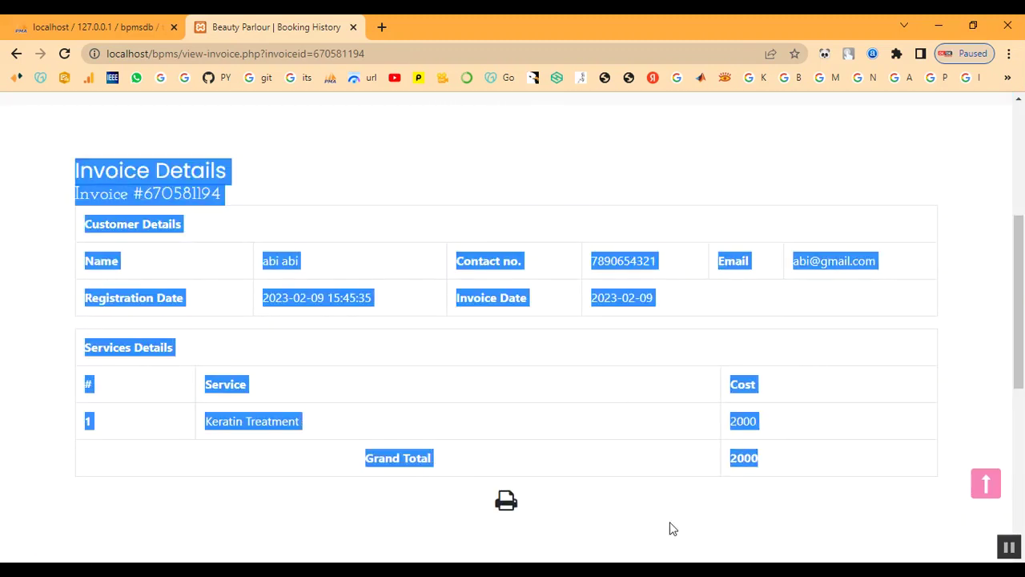
{"action": "left_click", "coordinate": [645, 531]}
{"action": "scroll", "coordinate": [638, 465], "scroll_direction": "up", "scroll_amount": 4}
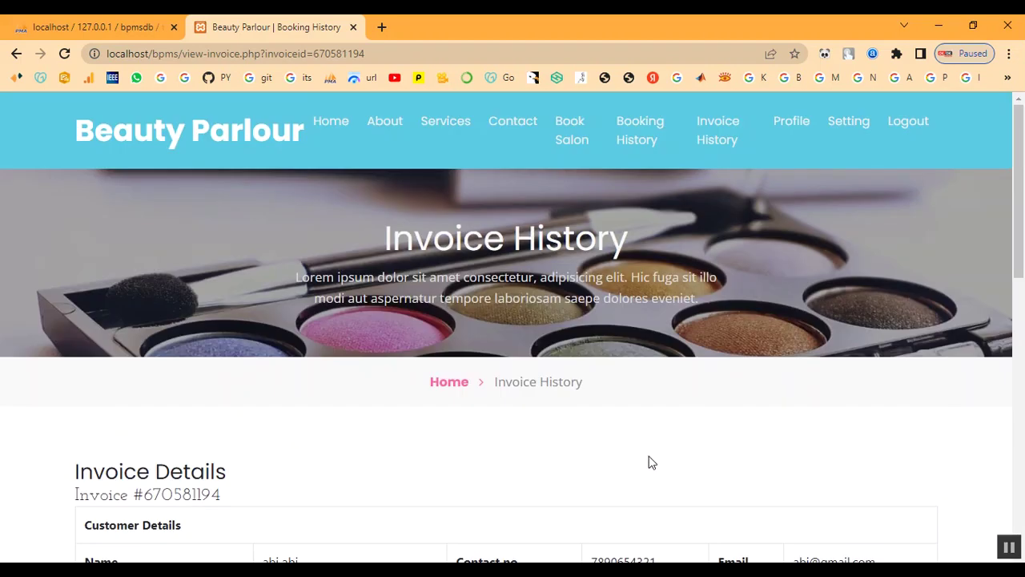
- Return to the home page, log the customer out, and go back Home
{"action": "left_click", "coordinate": [314, 128]}
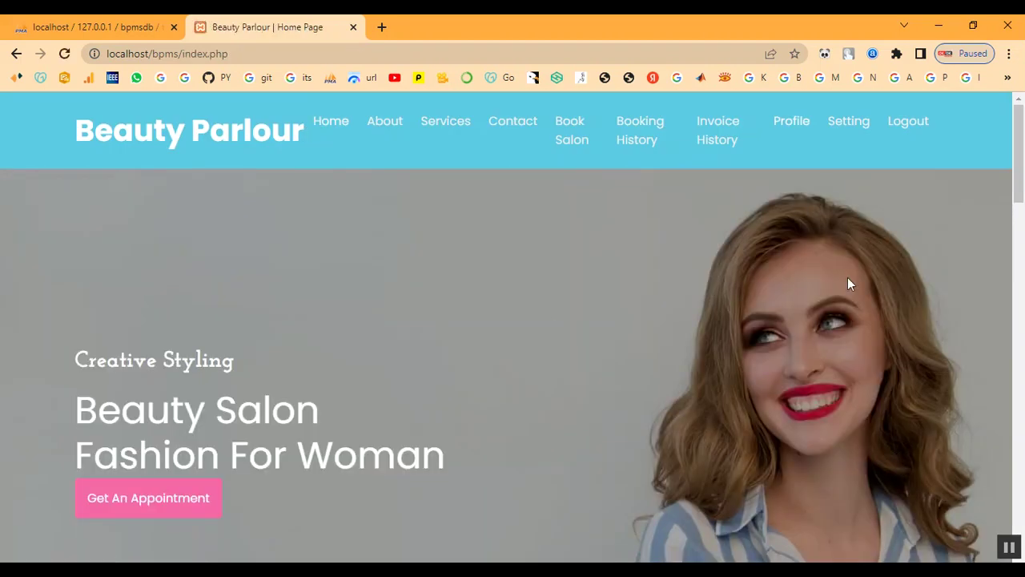
{"action": "scroll", "coordinate": [826, 362], "scroll_direction": "down", "scroll_amount": 10}
{"action": "scroll", "coordinate": [826, 369], "scroll_direction": "down", "scroll_amount": 5}
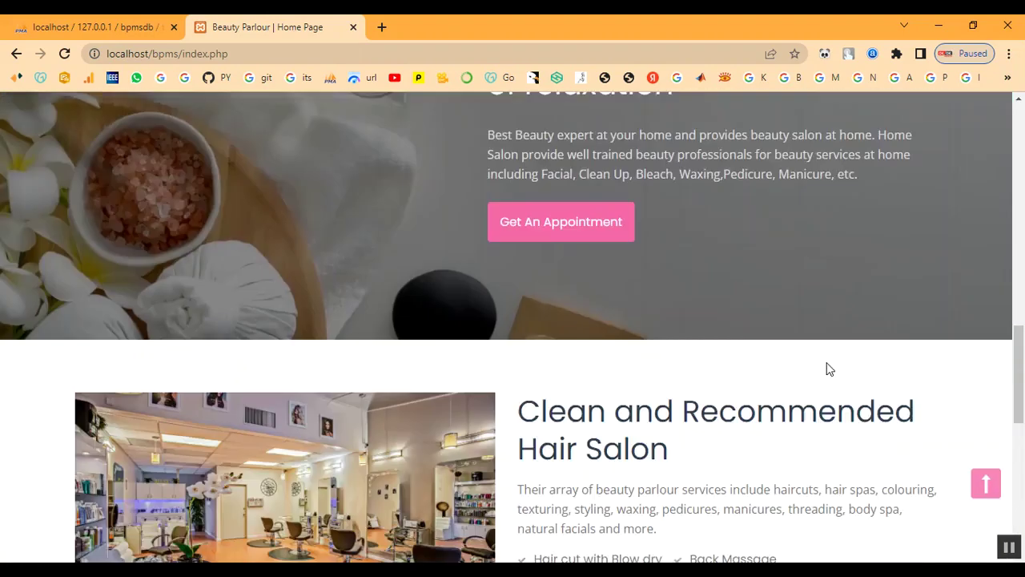
{"action": "scroll", "coordinate": [827, 368], "scroll_direction": "up", "scroll_amount": 15}
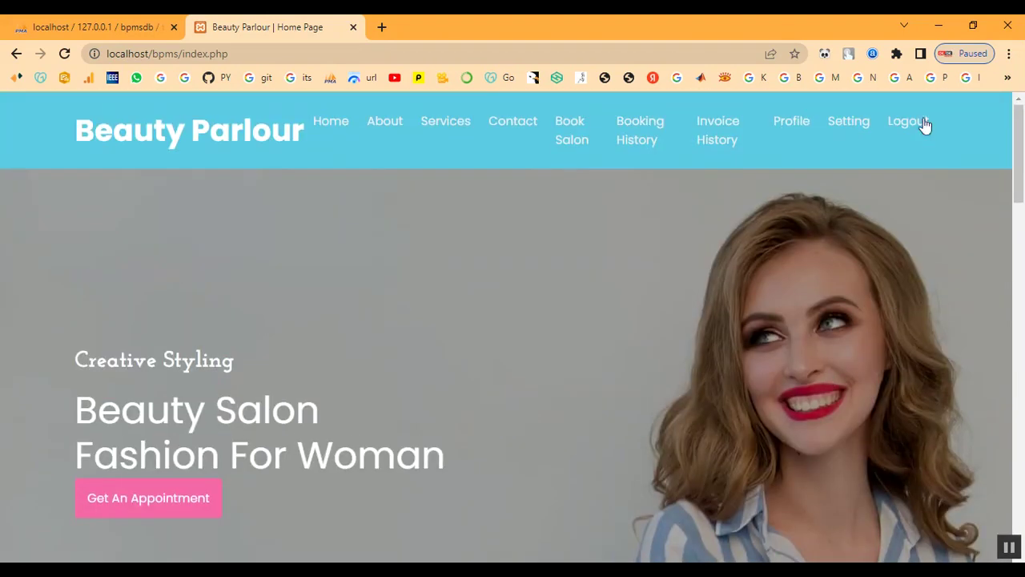
{"action": "left_click", "coordinate": [921, 125]}
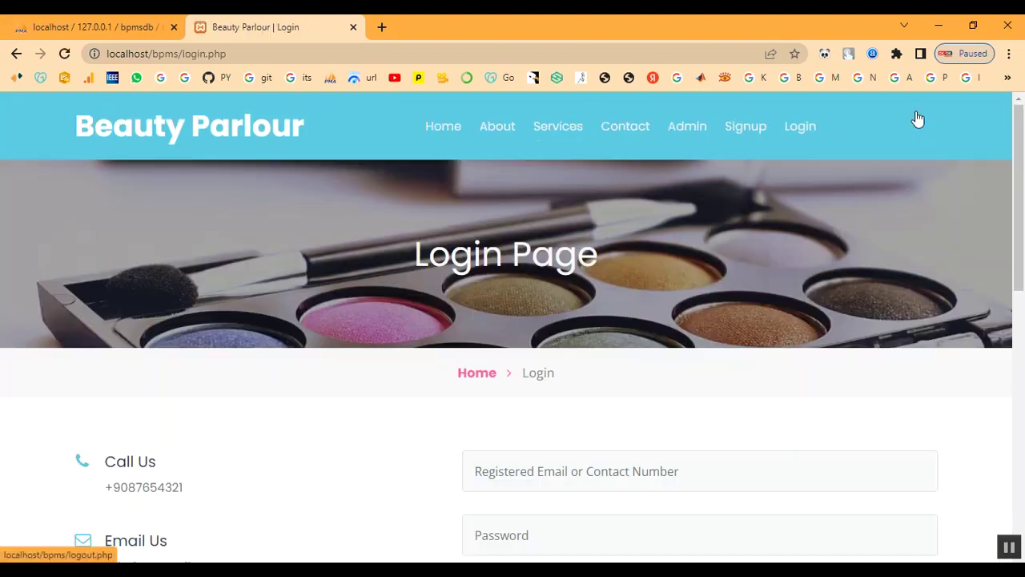
{"action": "left_click", "coordinate": [449, 128]}
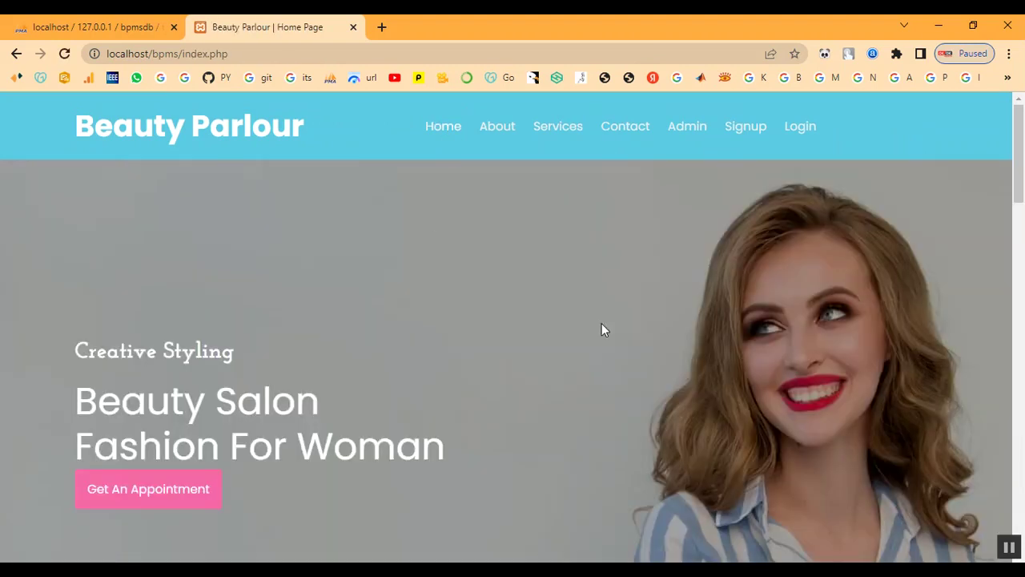
- On the Contact Us page, enter the enquirer's first name, phone number and e-mail
{"action": "left_click", "coordinate": [640, 132]}
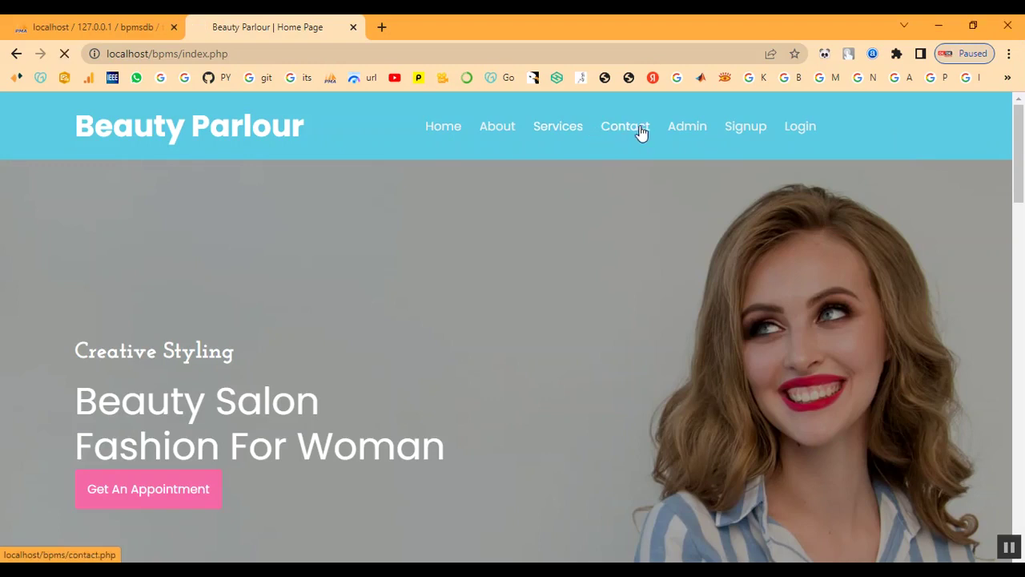
{"action": "scroll", "coordinate": [640, 264], "scroll_direction": "down", "scroll_amount": 2}
{"action": "left_click", "coordinate": [622, 310]}
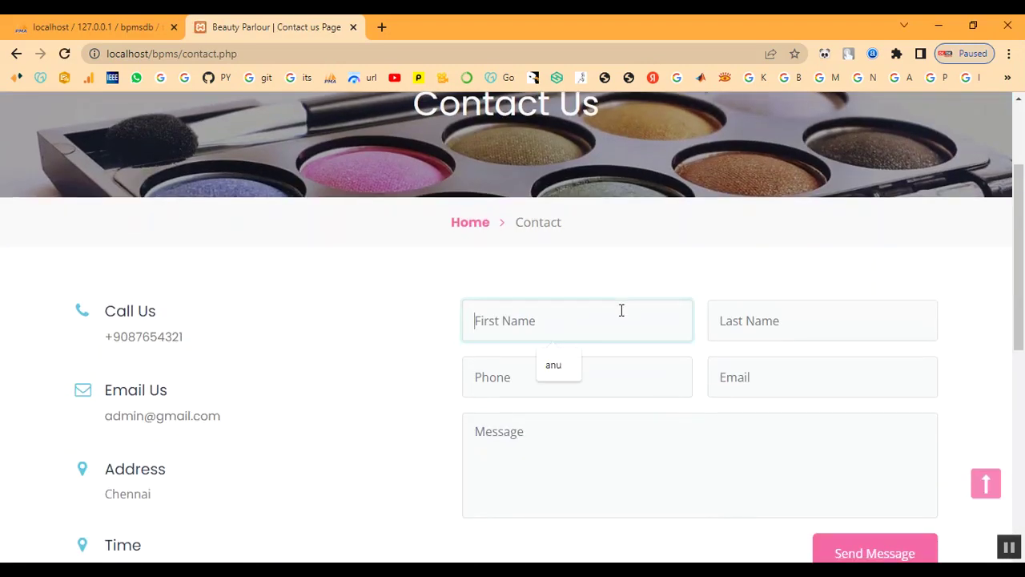
{"action": "type", "text": "abi"}
{"action": "key", "text": "Tab"}
{"action": "type", "text": "ab"}
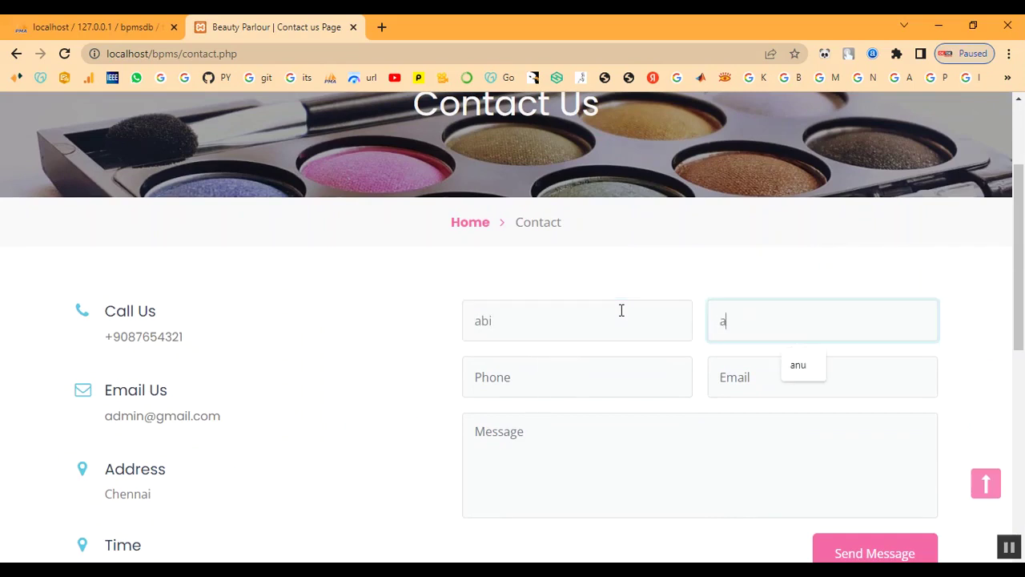
{"action": "key", "text": "Tab"}
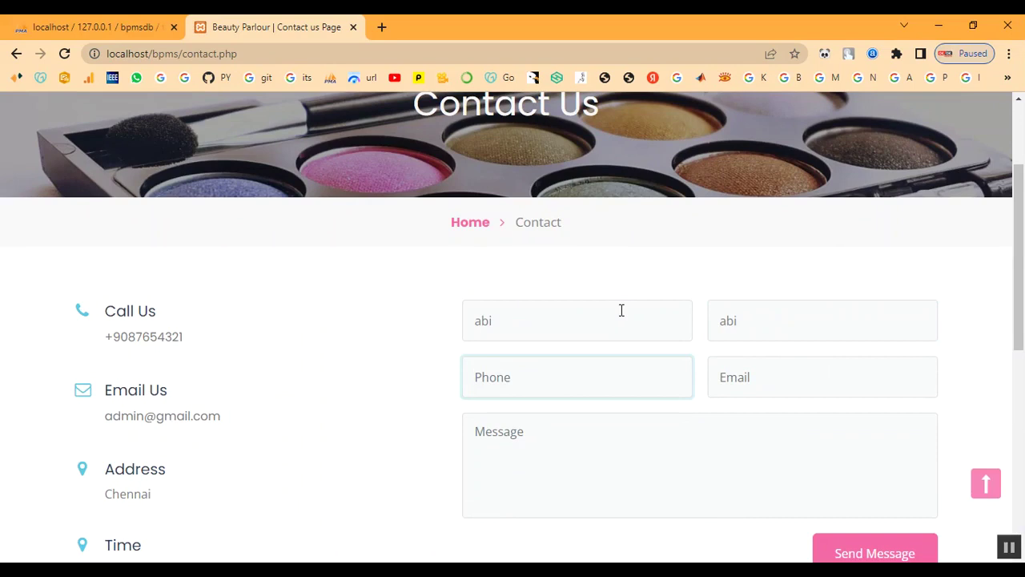
{"action": "key", "text": "Tab"}
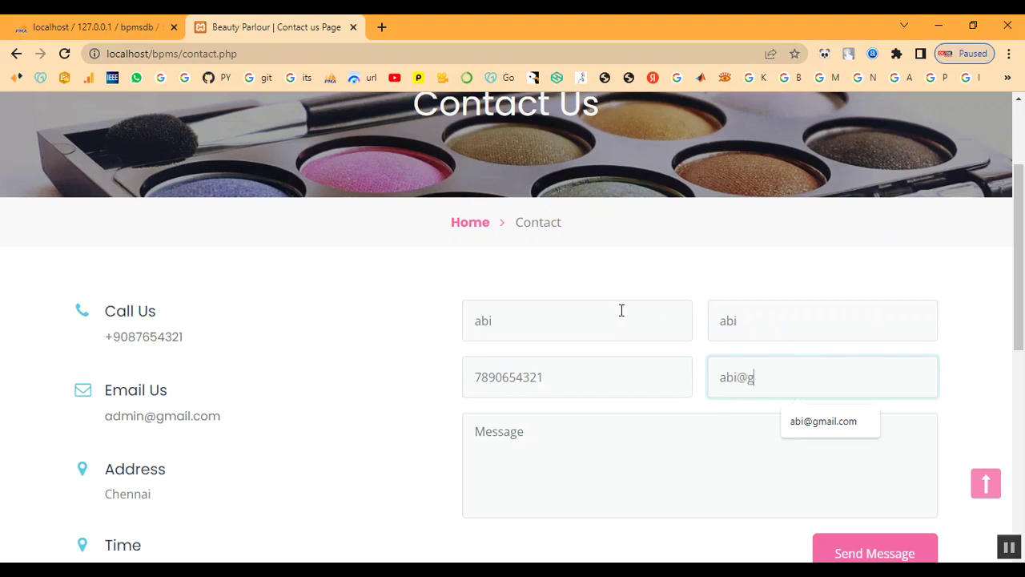
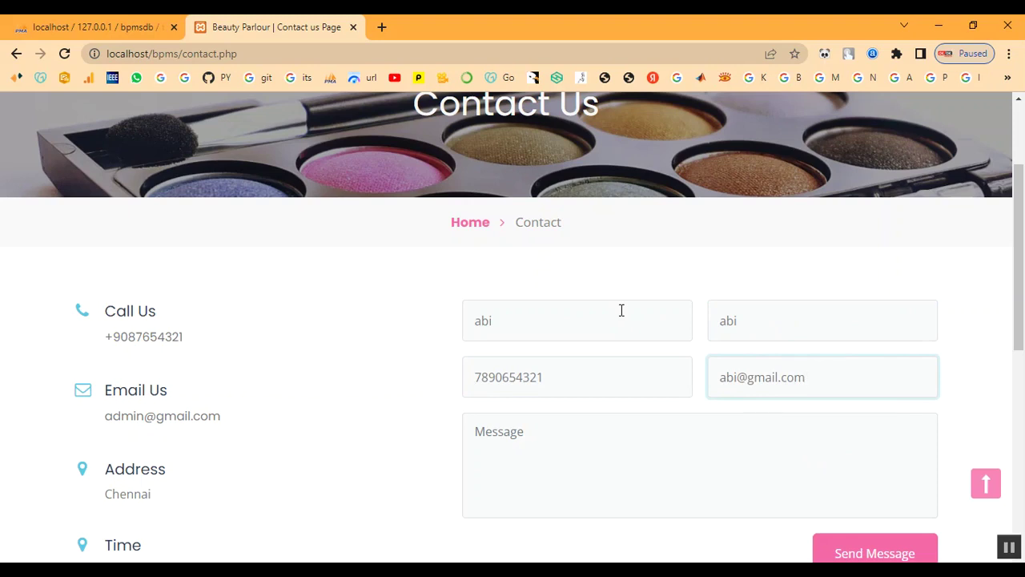
- Write the message 'Booking for Bridal', send the enquiry, and dismiss the confirmation
{"action": "left_click", "coordinate": [622, 488]}
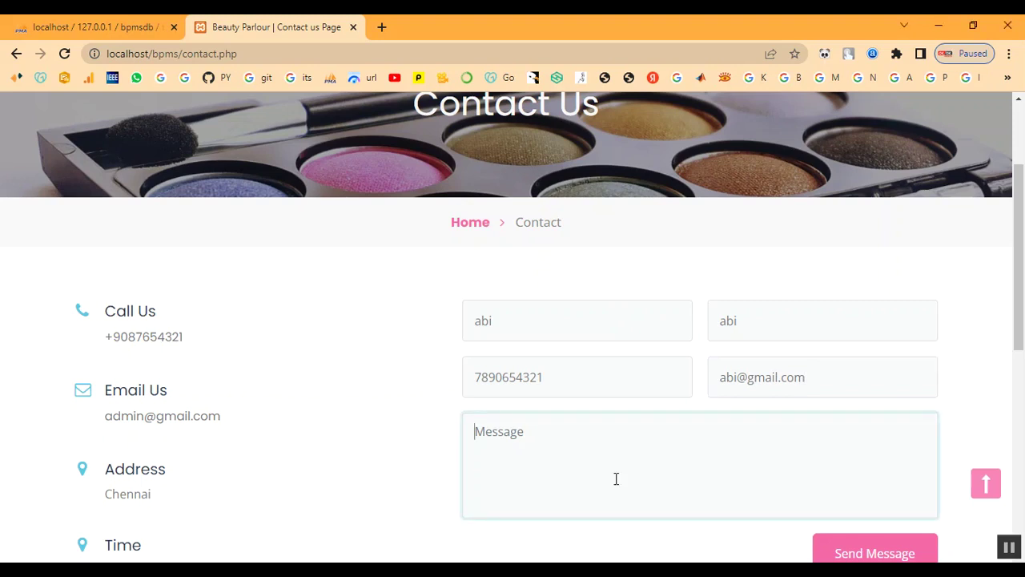
{"action": "type", "text": "Booking for Bridal"}
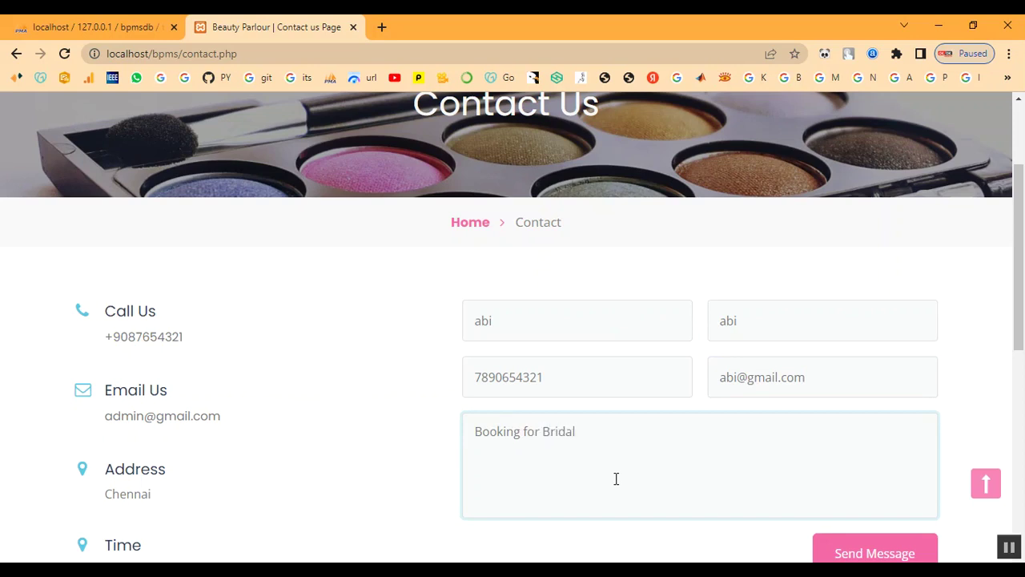
{"action": "scroll", "coordinate": [865, 454], "scroll_direction": "down", "scroll_amount": 2}
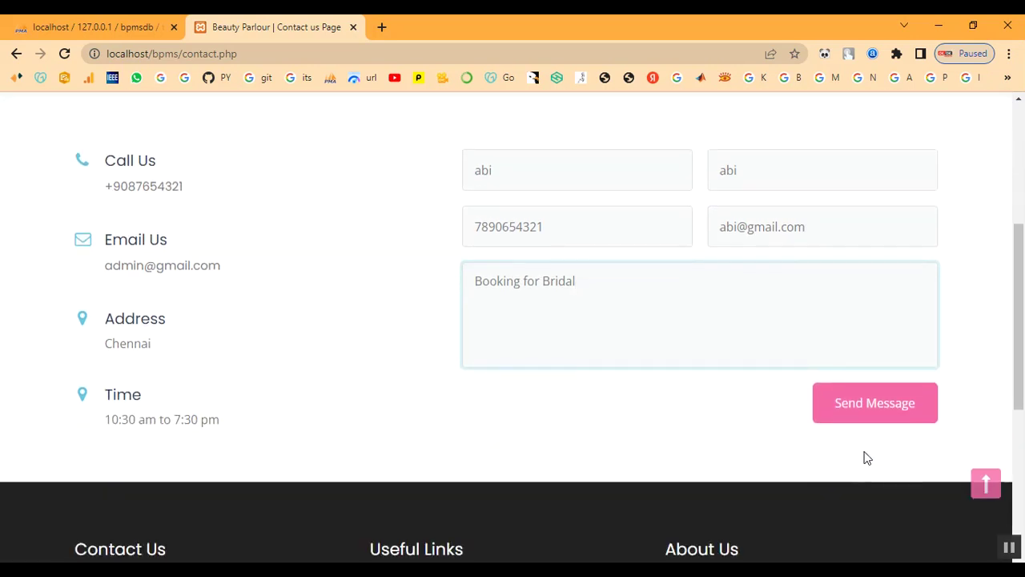
{"action": "left_click", "coordinate": [870, 406]}
{"action": "left_click_drag", "start_coordinate": [554, 126], "coordinate": [387, 107]}
{"action": "left_click", "coordinate": [643, 138]}
{"action": "left_click", "coordinate": [682, 130]}
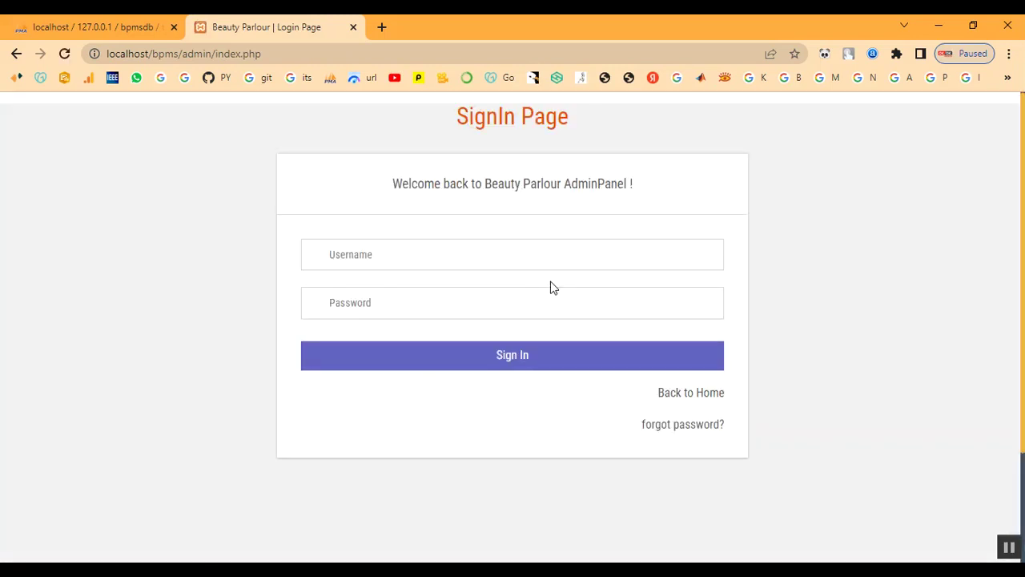
- Sign in to the admin panel with the admin username and password
{"action": "left_click", "coordinate": [418, 260]}
{"action": "type", "text": "a"}
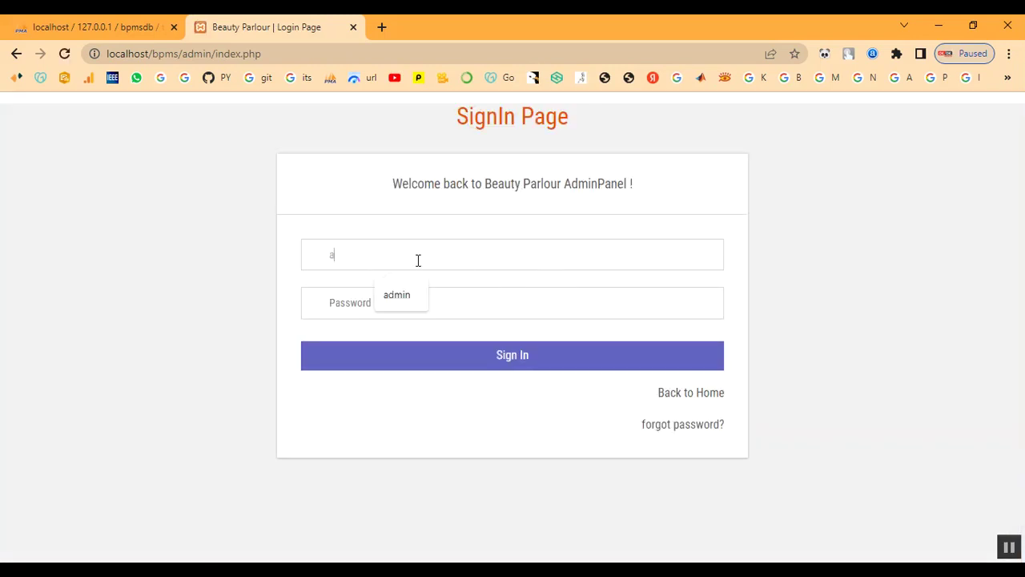
{"action": "type", "text": "dmin"}
{"action": "key", "text": "Tab"}
{"action": "type", "text": "Te"}
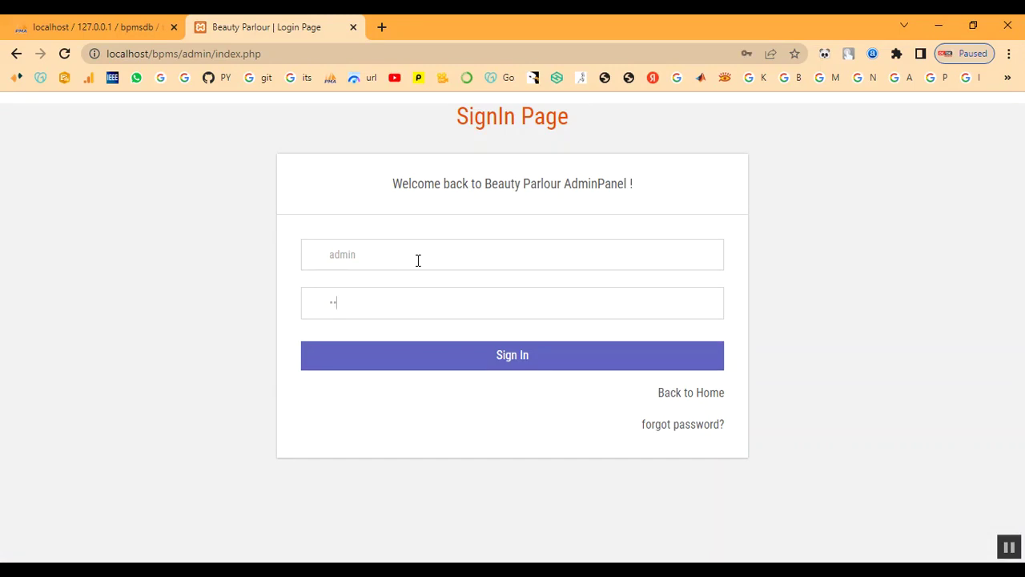
{"action": "left_click", "coordinate": [419, 367]}
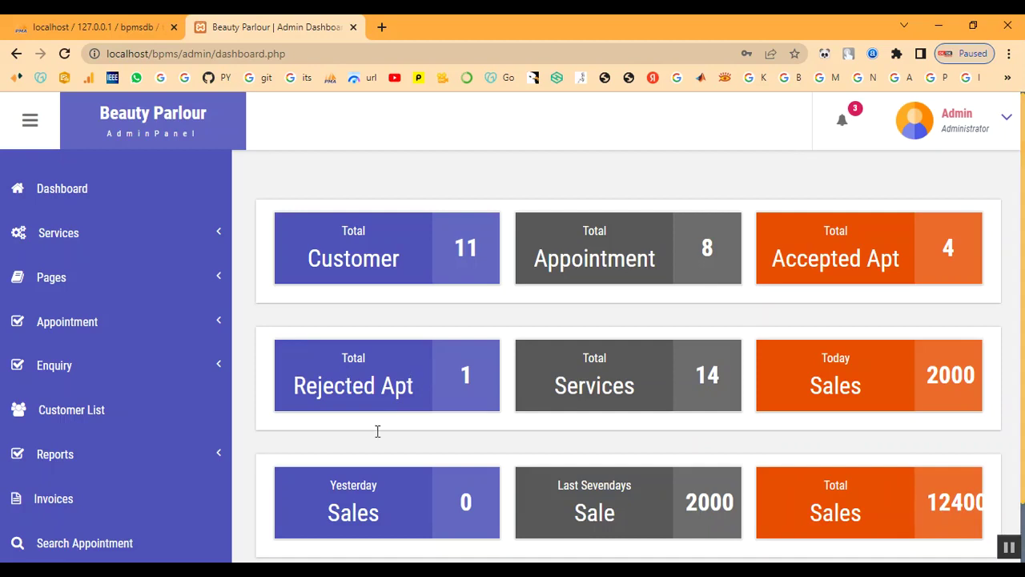
{"action": "left_click", "coordinate": [92, 454]}
- Open the new Booking for Bridal enquiry from the Unread Enquiry list
{"action": "left_click", "coordinate": [72, 373]}
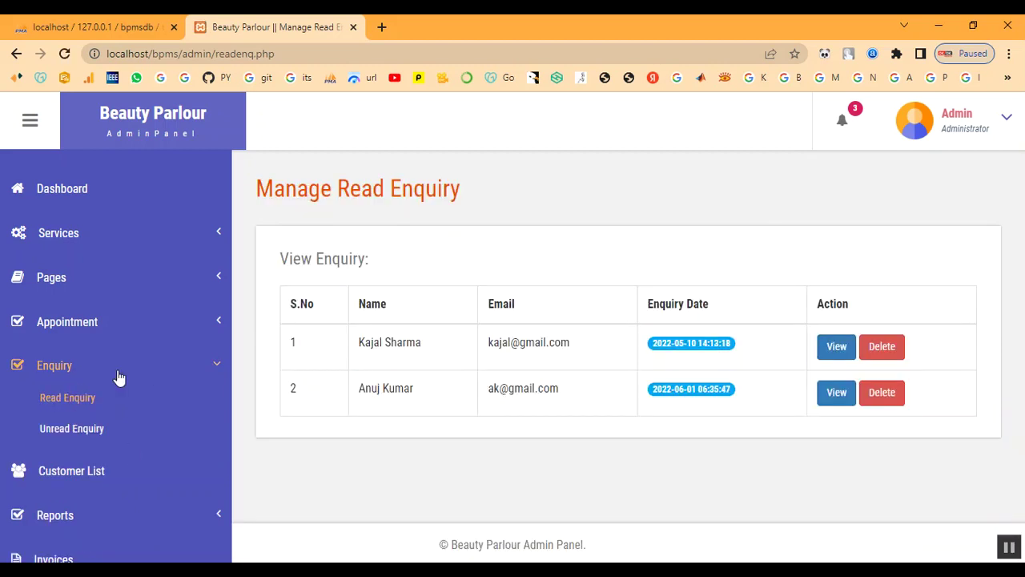
{"action": "left_click", "coordinate": [56, 434]}
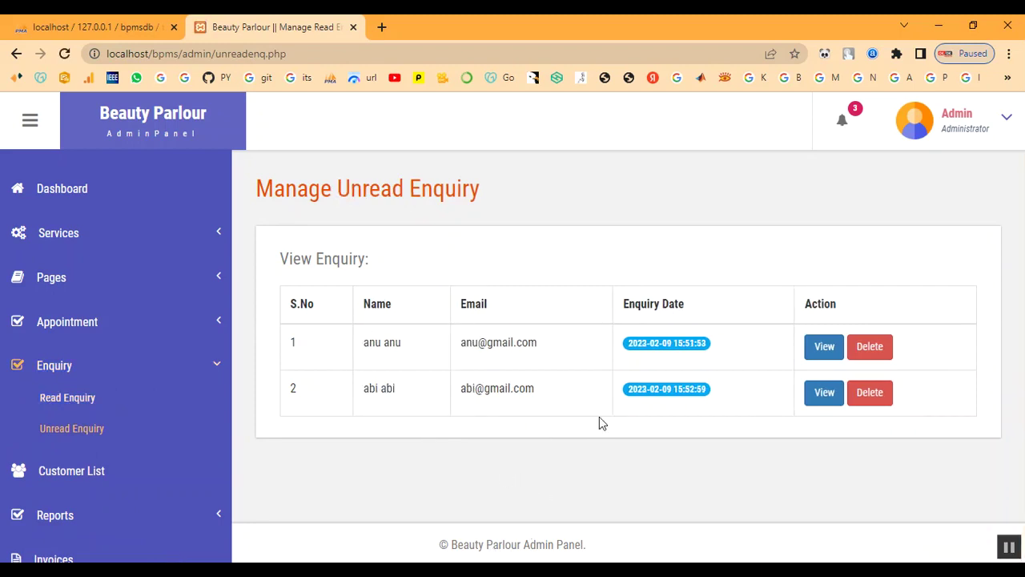
{"action": "left_click_drag", "start_coordinate": [468, 392], "coordinate": [569, 398]}
{"action": "left_click", "coordinate": [691, 445]}
{"action": "left_click", "coordinate": [826, 394]}
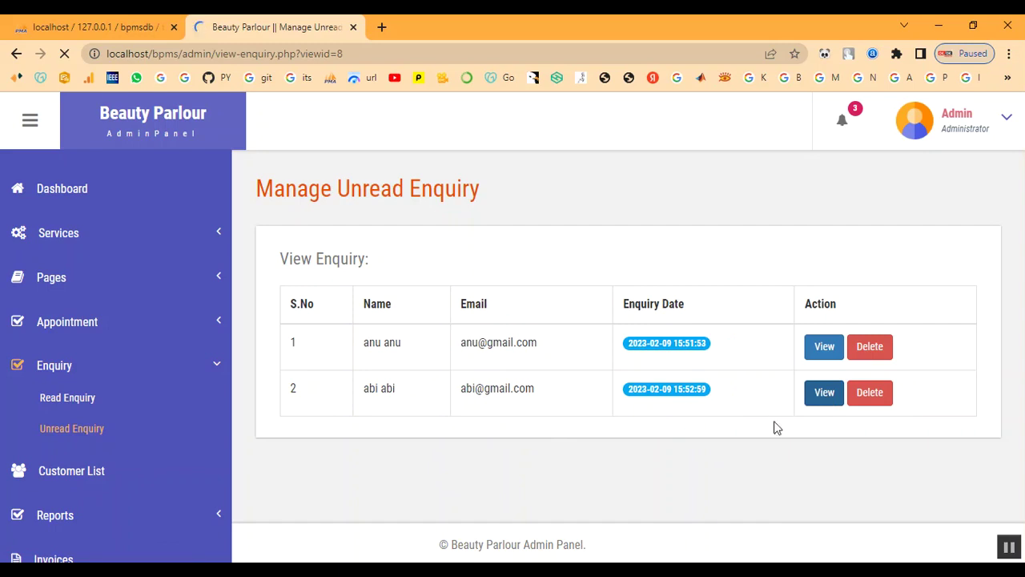
{"action": "scroll", "coordinate": [669, 405], "scroll_direction": "down", "scroll_amount": 1}
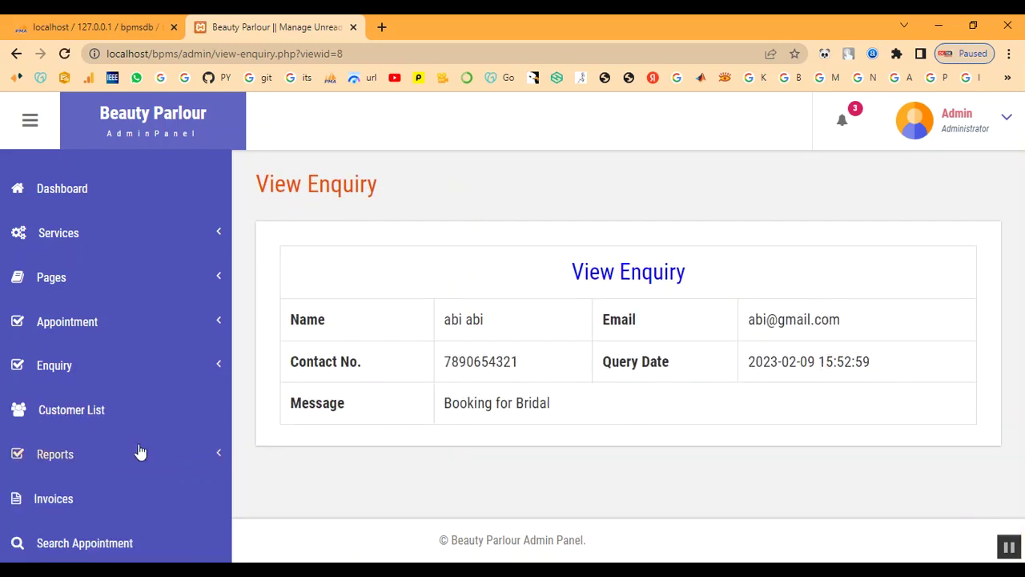
- Confirm the enquiry now appears as row 3 in Read Enquiry
{"action": "left_click", "coordinate": [52, 365]}
{"action": "left_click", "coordinate": [59, 400]}
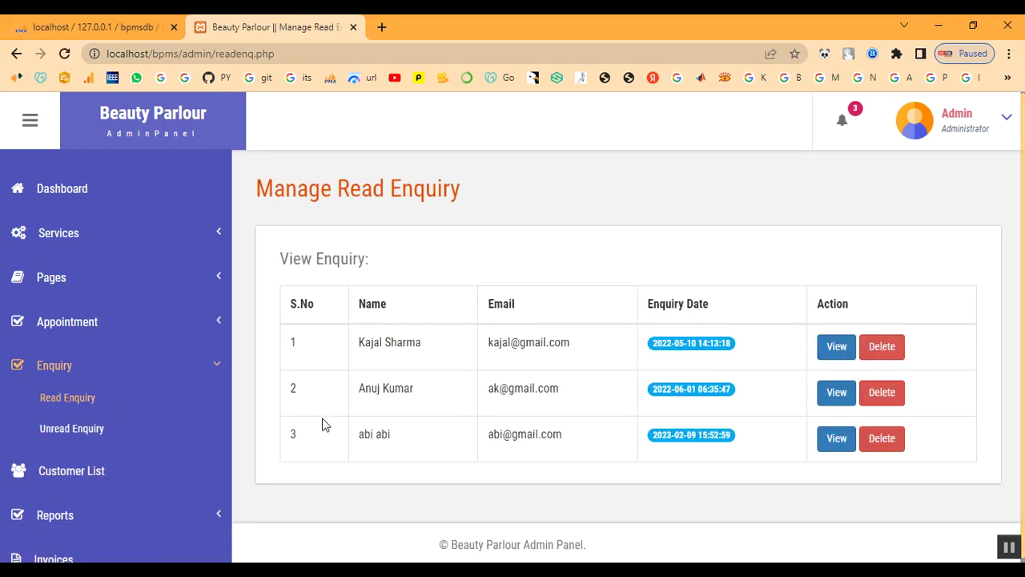
{"action": "left_click_drag", "start_coordinate": [349, 433], "coordinate": [507, 448]}
{"action": "left_click", "coordinate": [618, 455]}
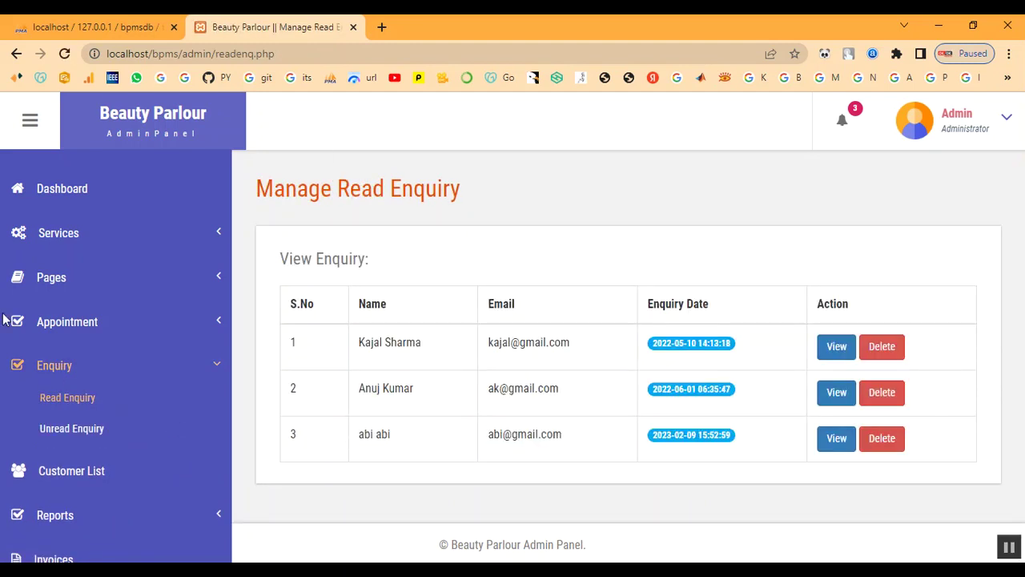
{"action": "left_click", "coordinate": [54, 369]}
- Review the four Selected bookings in Accepted Appointment, then return to the dashboard
{"action": "left_click", "coordinate": [75, 324]}
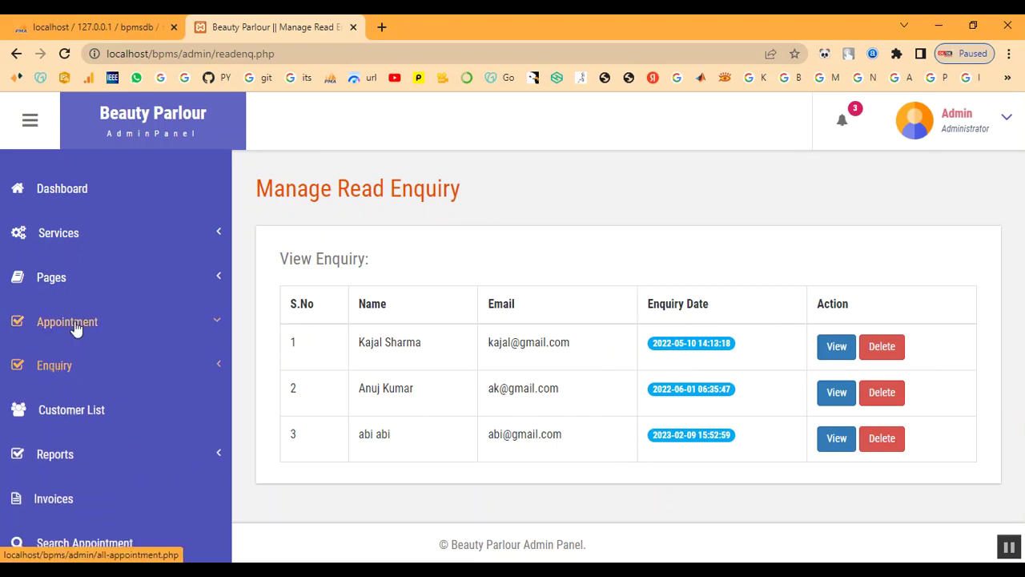
{"action": "left_click", "coordinate": [79, 414]}
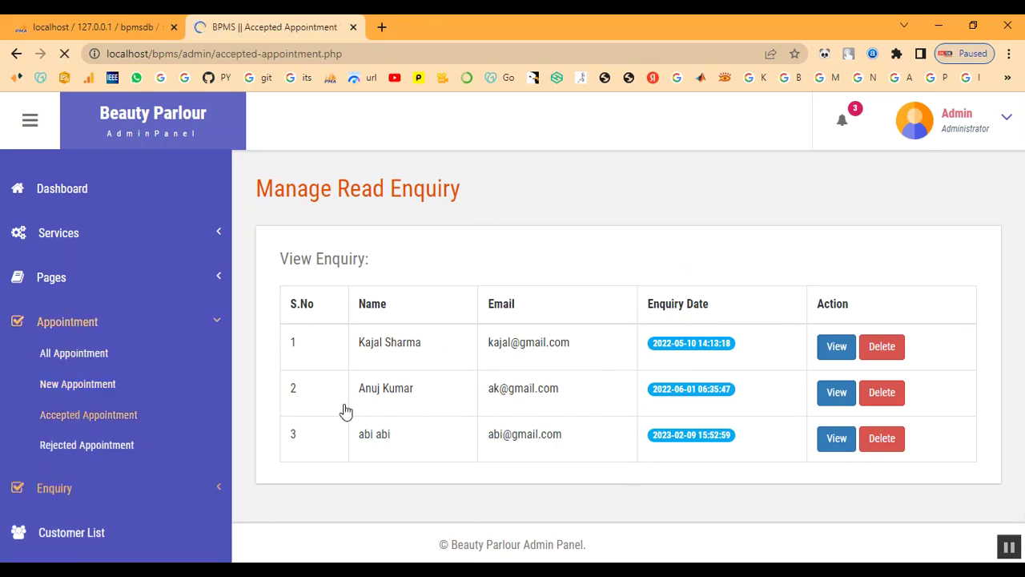
{"action": "scroll", "coordinate": [619, 446], "scroll_direction": "down", "scroll_amount": 2}
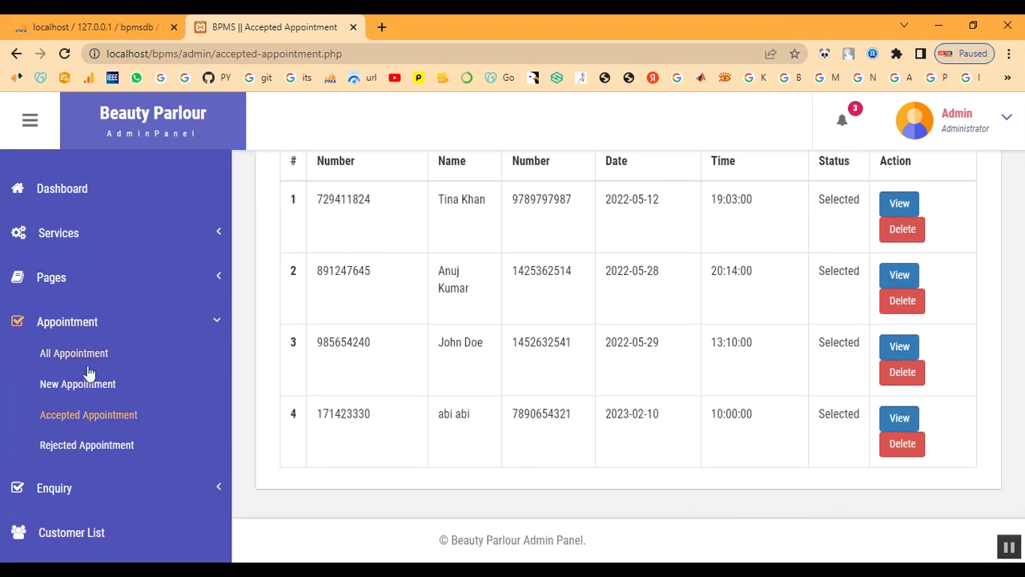
{"action": "left_click", "coordinate": [62, 320]}
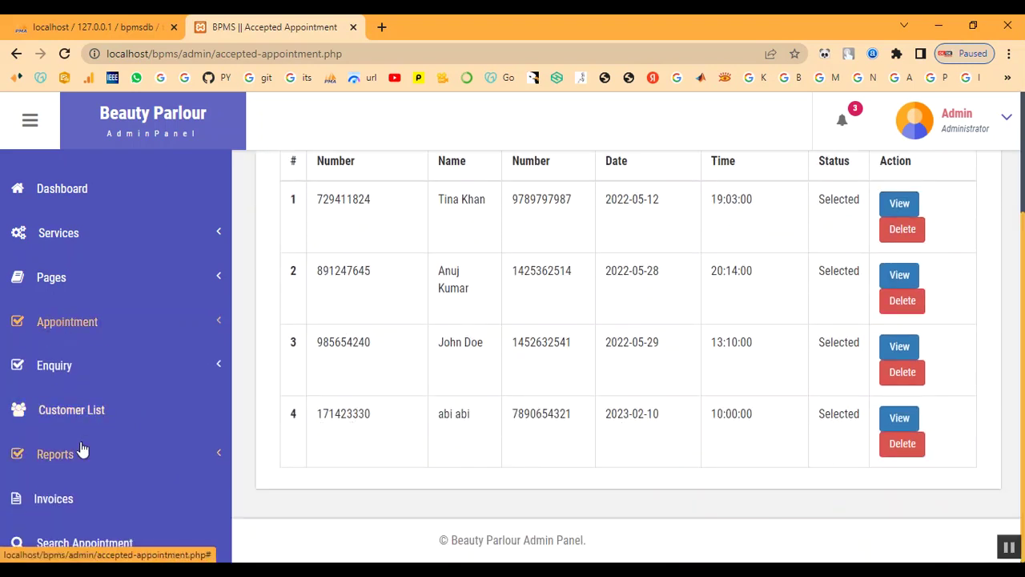
{"action": "left_click", "coordinate": [58, 192]}
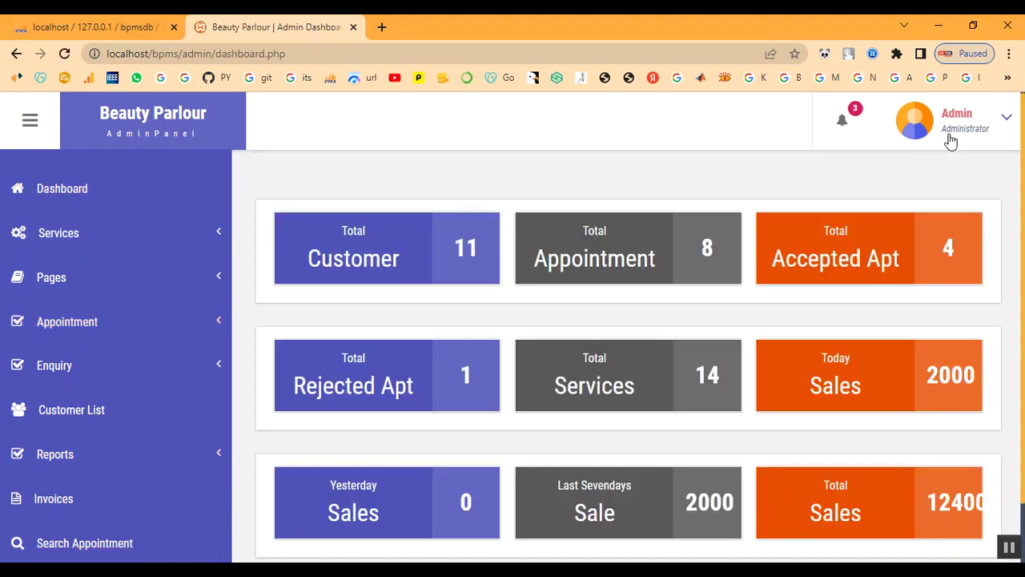
- Log out of the admin account and go back to the public home page
{"action": "left_click", "coordinate": [951, 140]}
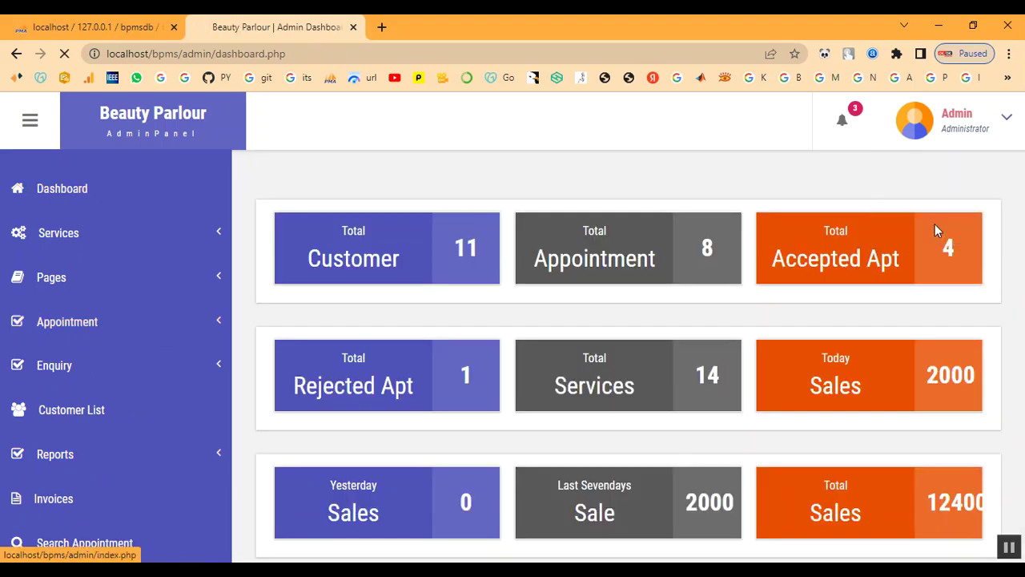
{"action": "left_click", "coordinate": [933, 219]}
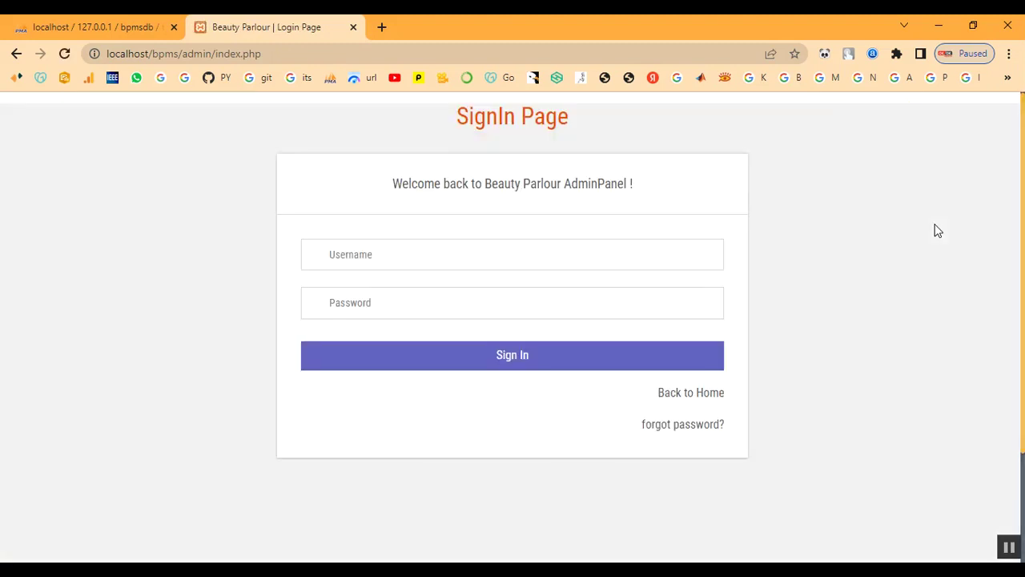
{"action": "left_click", "coordinate": [695, 396]}
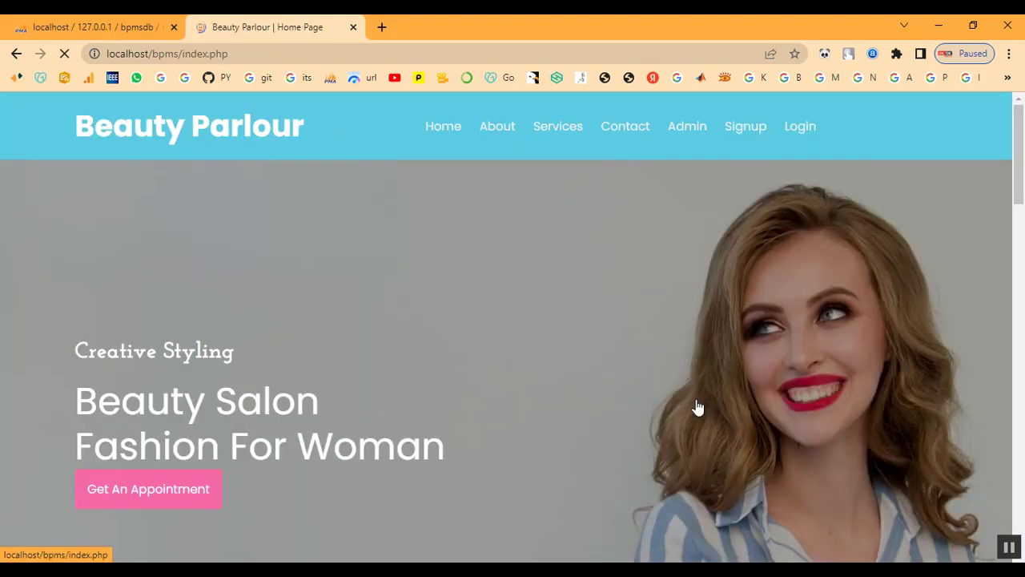